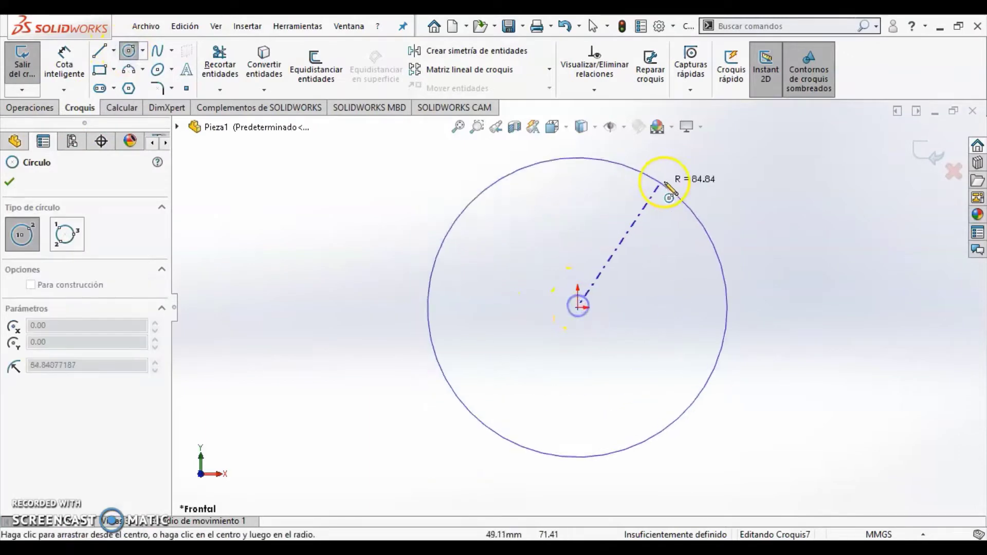
Sketch two concentric circles centred on the origin, about 182 mm and 155 mm in diameter
left_click(674, 181)
left_click(580, 307)
left_click(687, 226)
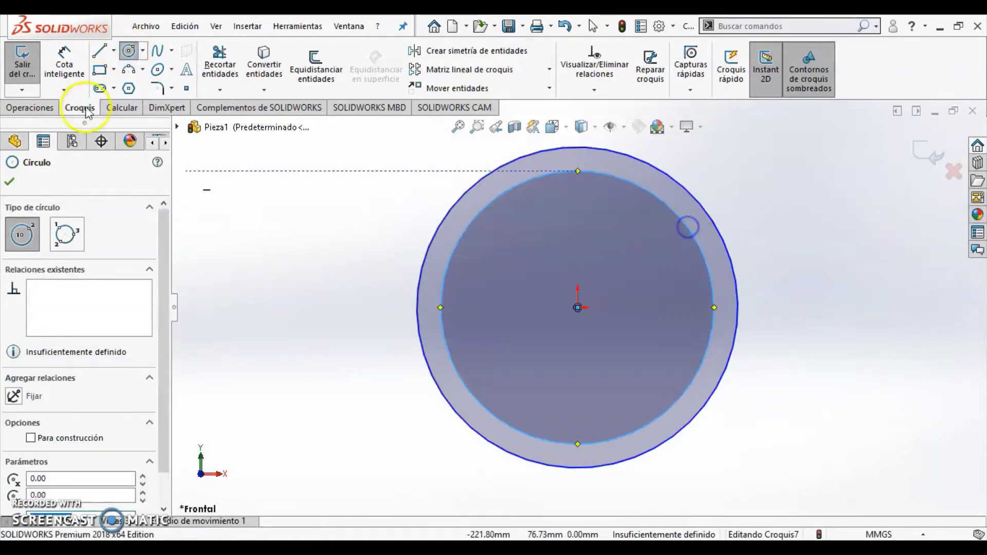
Dimension the inner circle's diameter with the equation ="m"*"Z"
left_click(64, 71)
left_click(443, 312)
left_click(319, 312)
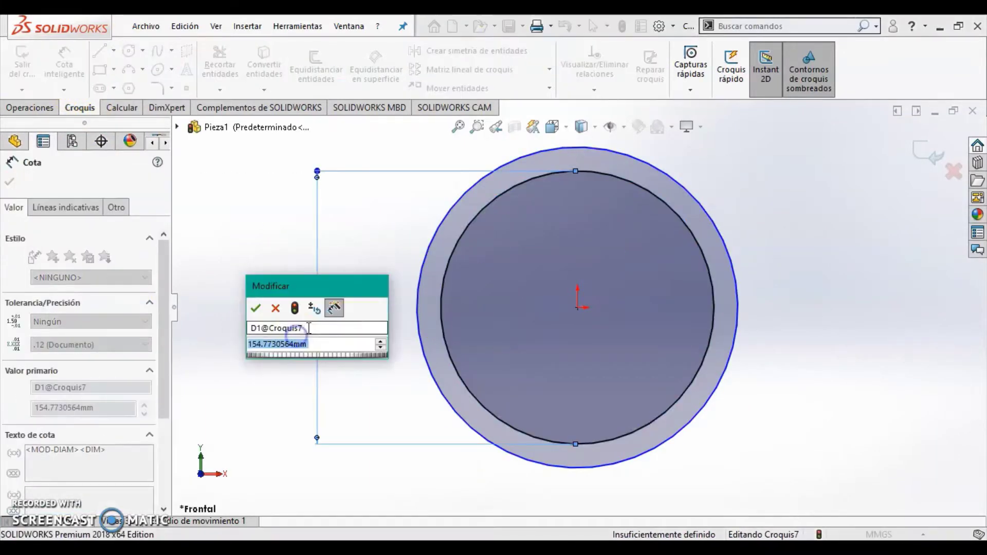
type("=\"m\"")
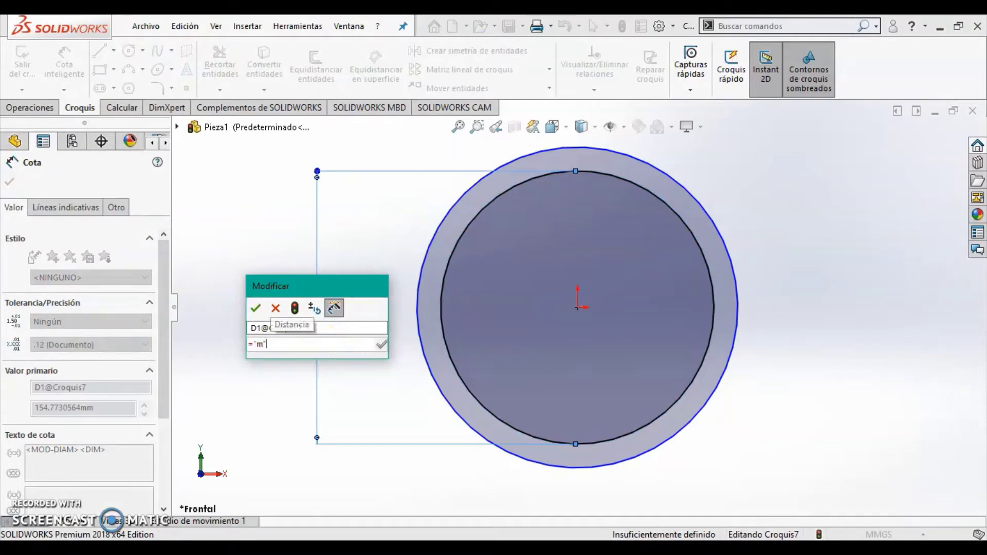
type("*")
key("Return")
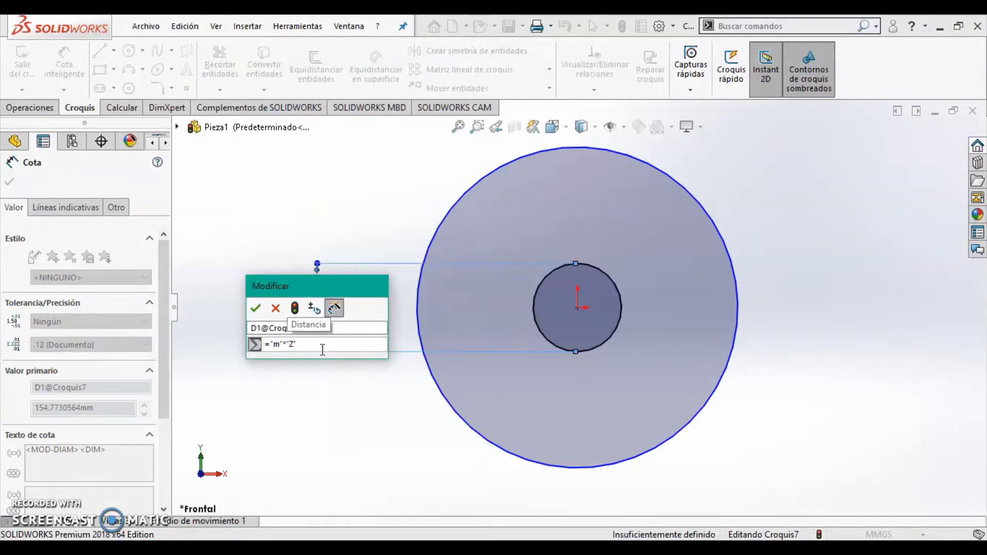
left_click(256, 308)
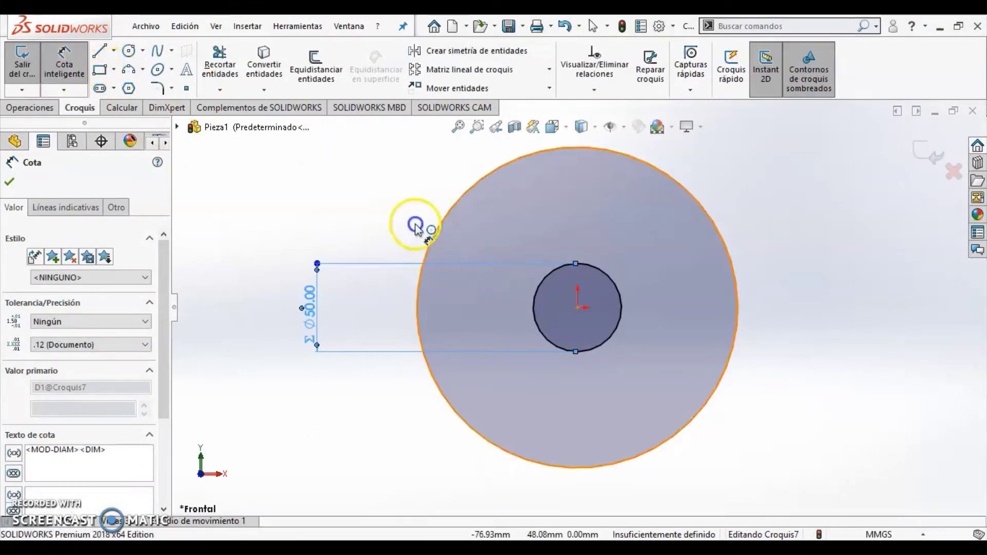
Dimension the outer circle's diameter with the equation ="m"*("Z"+2)
left_click(419, 227)
left_click(286, 250)
type("=")
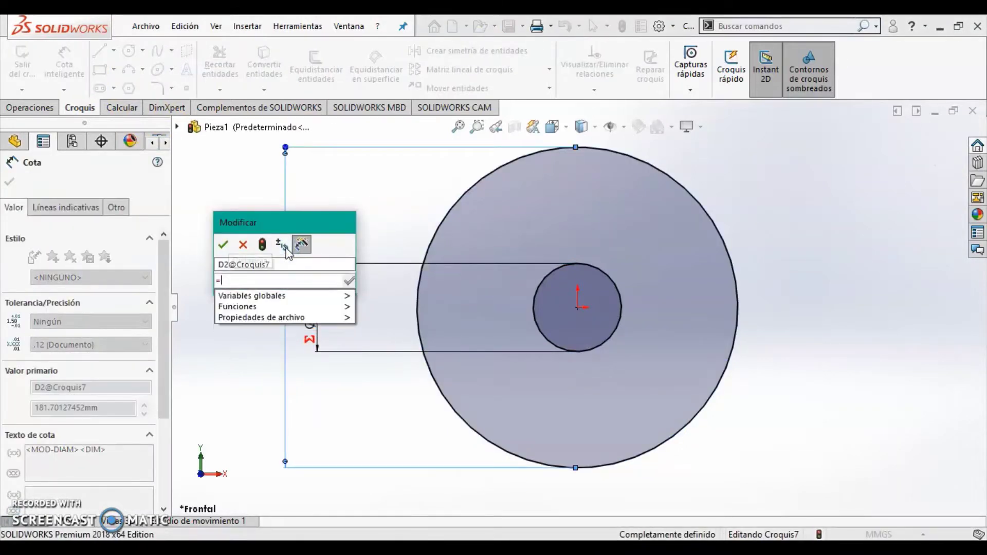
type("\"")
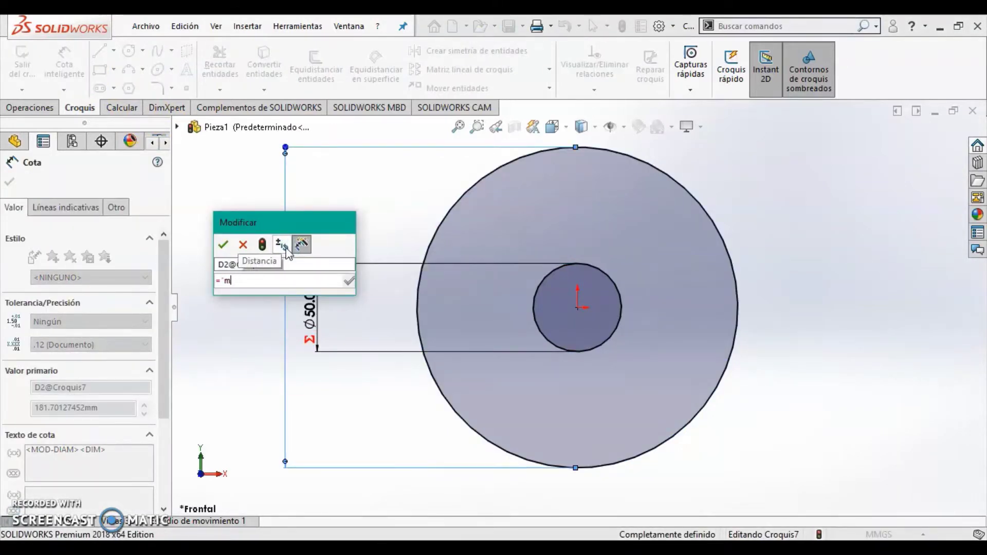
type("m\"*(\"Z")
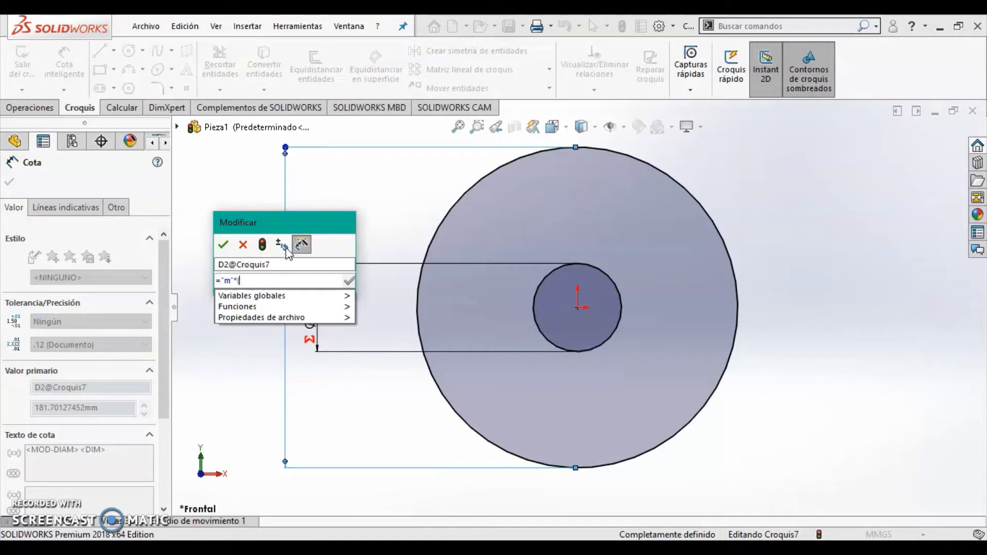
type("\"+2)")
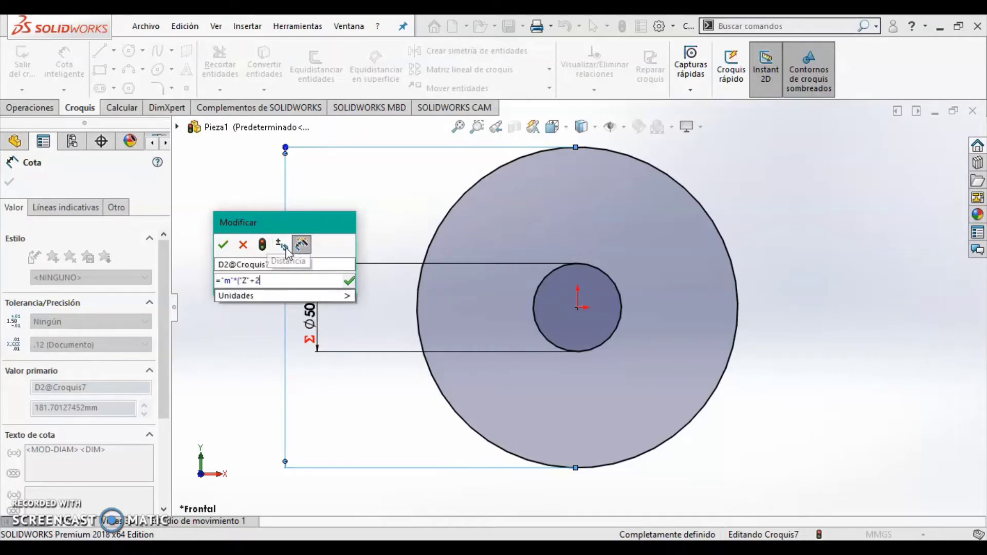
left_click(224, 245)
Reposition the two diameter dimensions closer to the circles
left_click(520, 303)
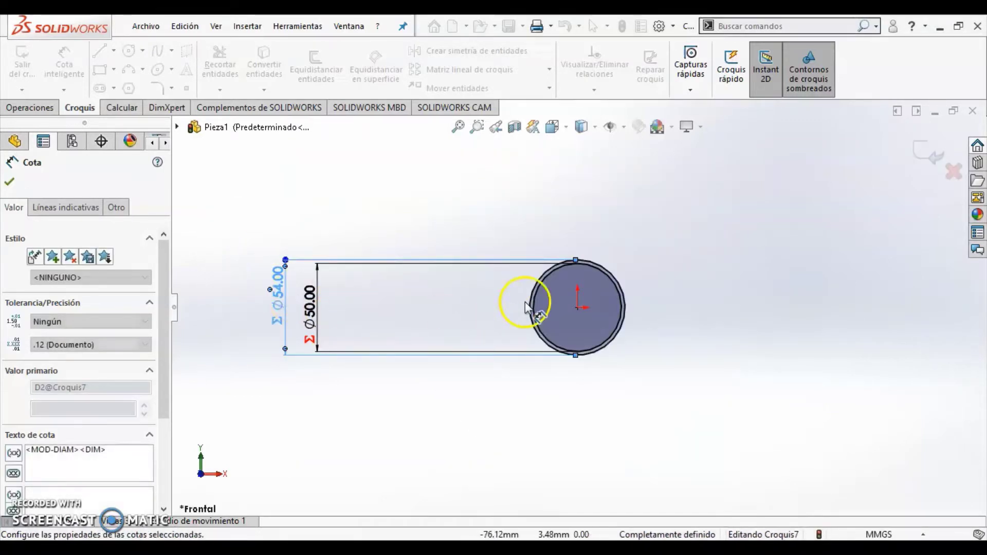
left_click_drag(538, 324, 515, 318)
left_click_drag(278, 290, 489, 303)
scroll(661, 331, "down", 3)
scroll(453, 227, "down", 2)
left_click(375, 197)
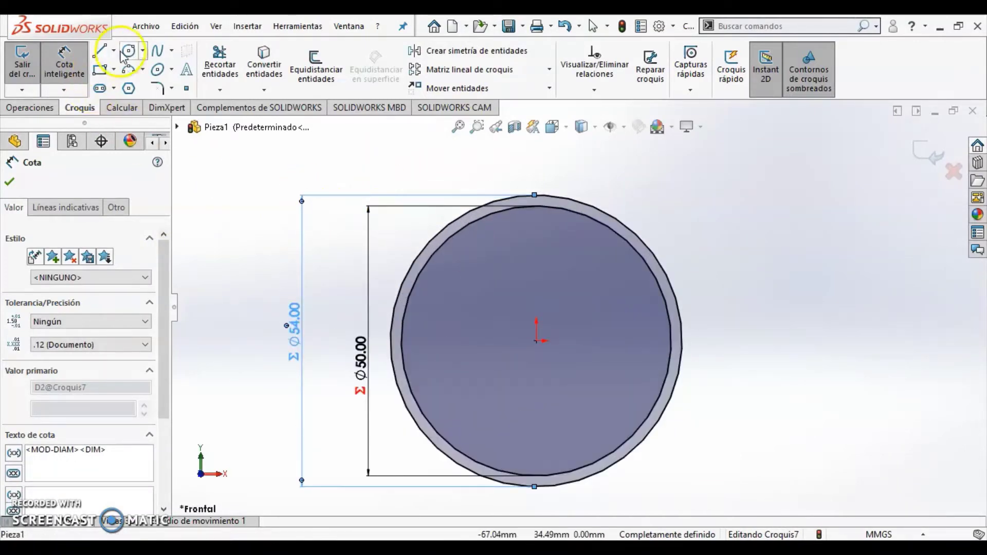
Sketch a third circle centred on the origin inside the other two and set its diameter to the global variable Dr
left_click(124, 53)
mouse_move(536, 340)
left_mouse_down()
mouse_move(584, 280)
mouse_move(619, 257)
left_mouse_up()
left_click(55, 77)
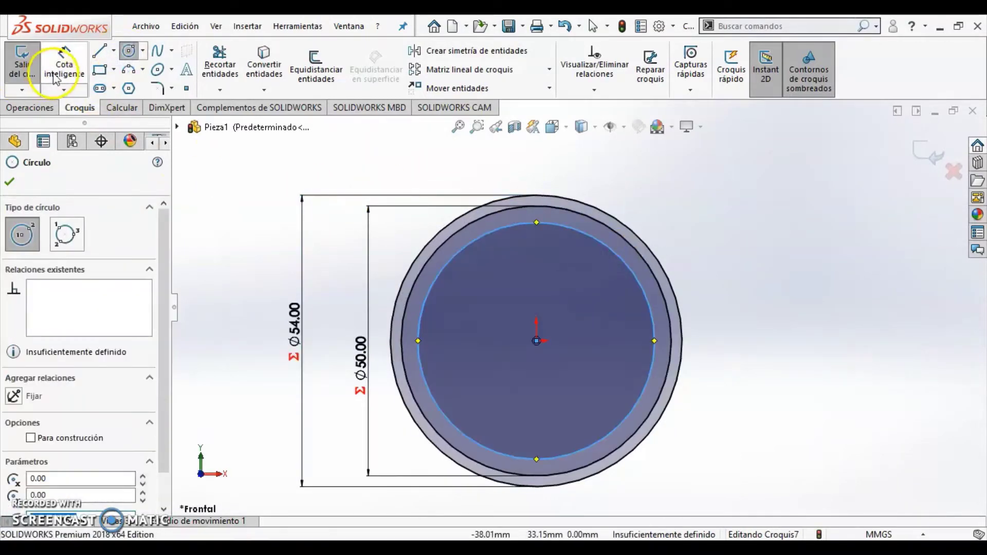
left_click(588, 230)
left_click(763, 255)
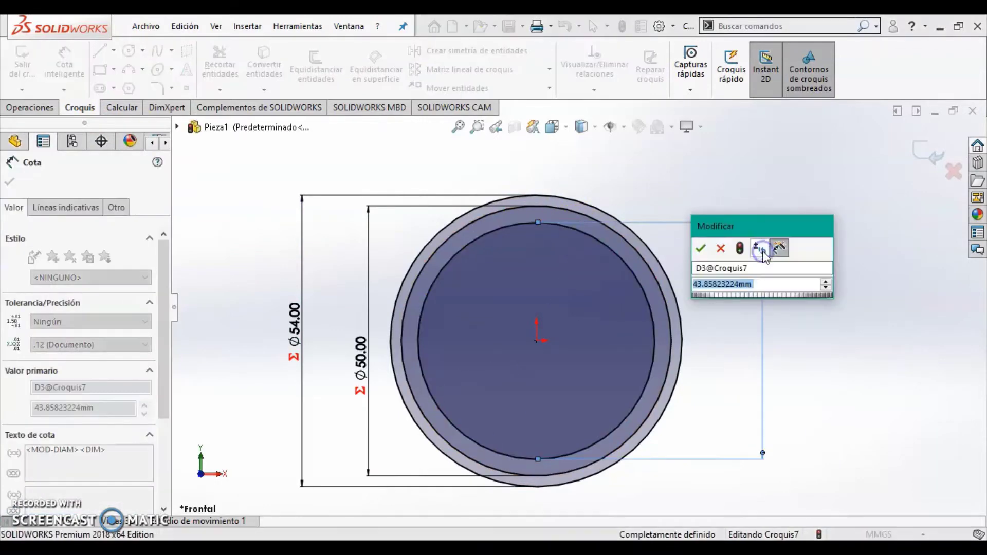
type("=")
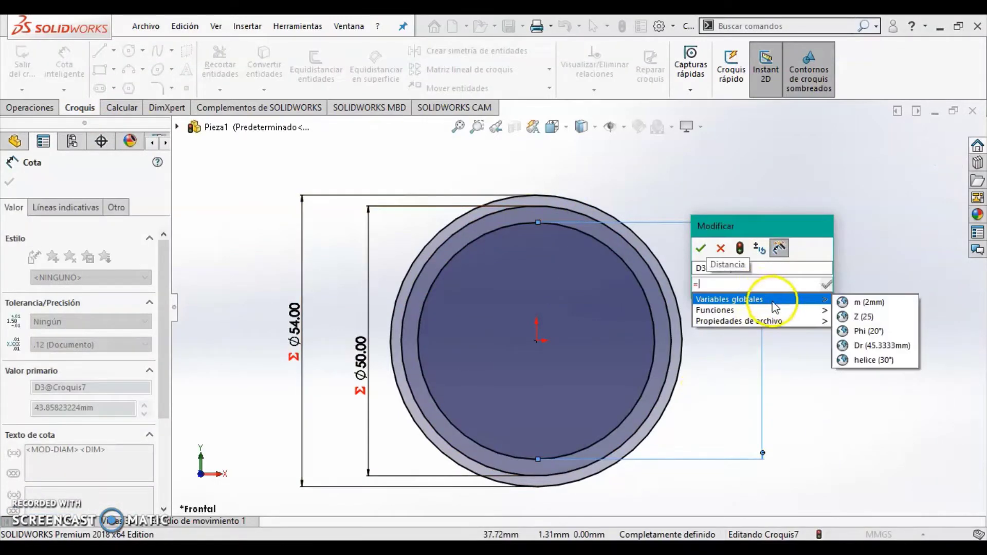
left_click(883, 347)
left_click(701, 249)
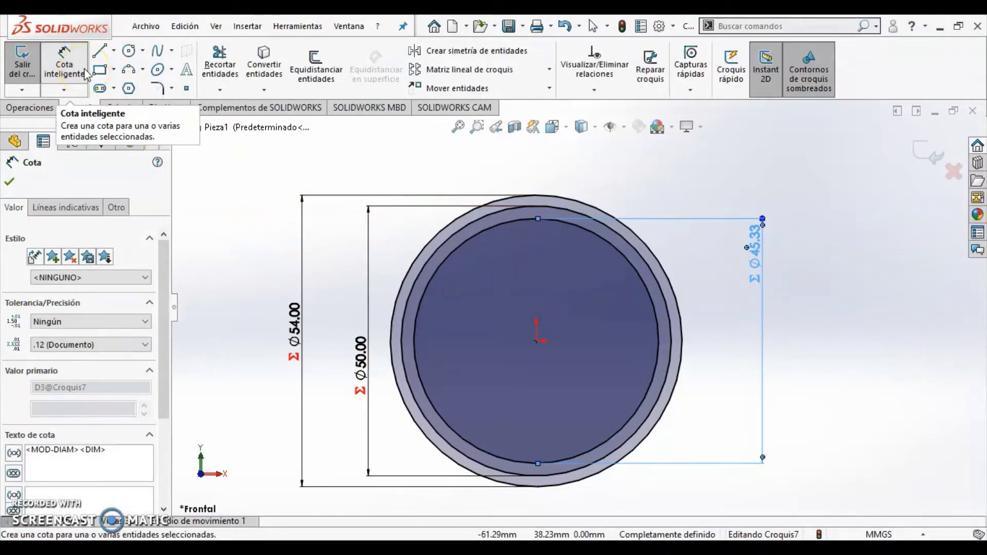
Extrude the contour of the outermost circle as a 20 mm boss with the Plano medio end condition
left_click(85, 74)
left_click(30, 108)
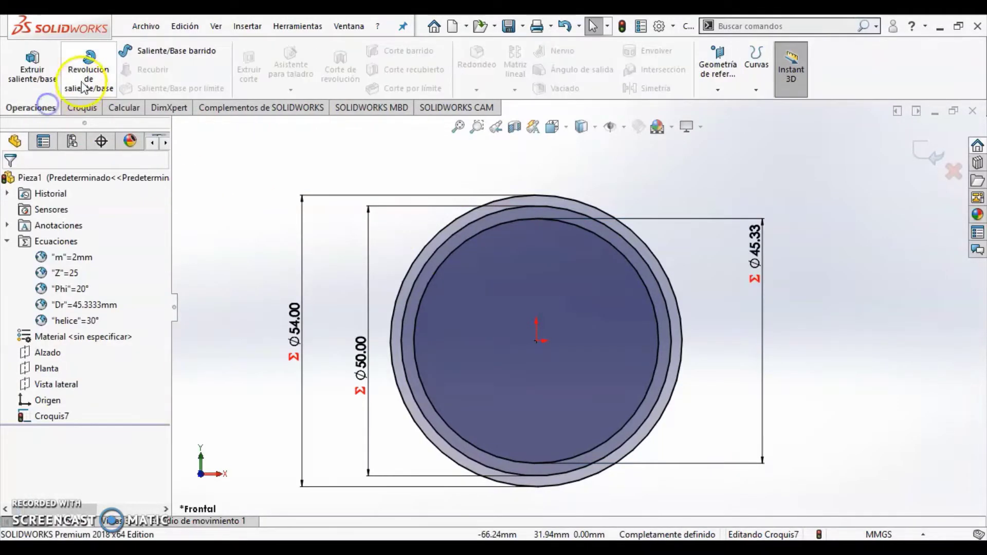
left_click(32, 65)
left_click(614, 241)
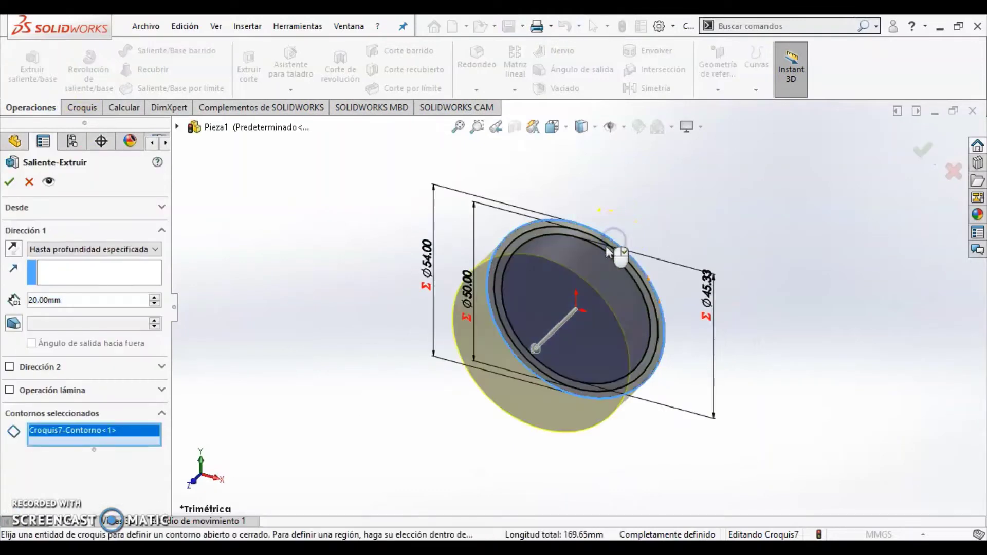
left_click(135, 250)
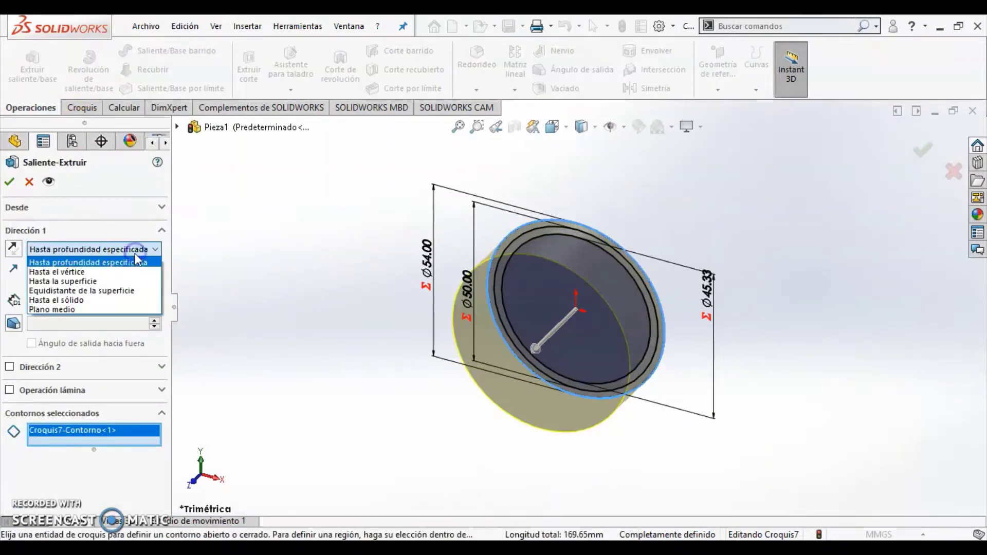
left_click(118, 309)
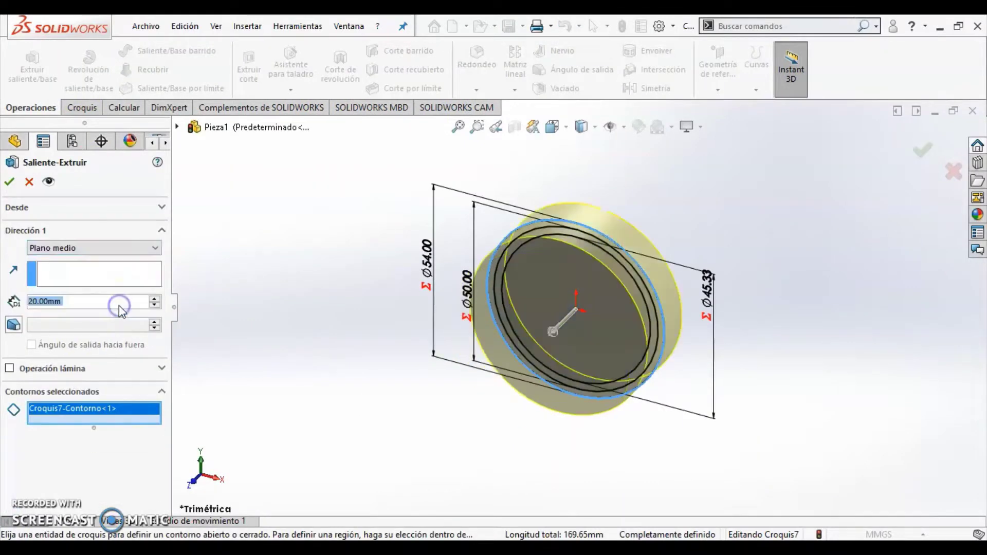
left_click(129, 248)
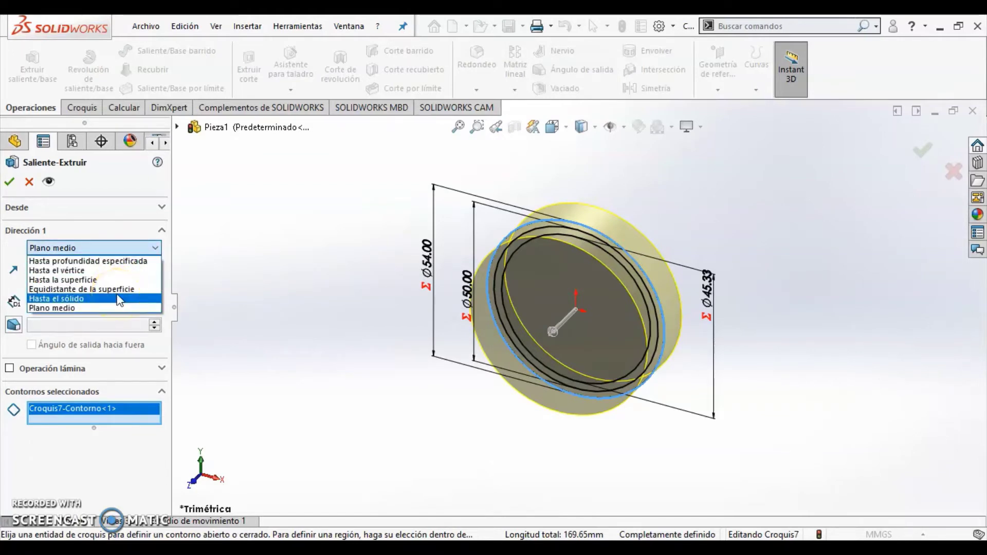
left_click(74, 308)
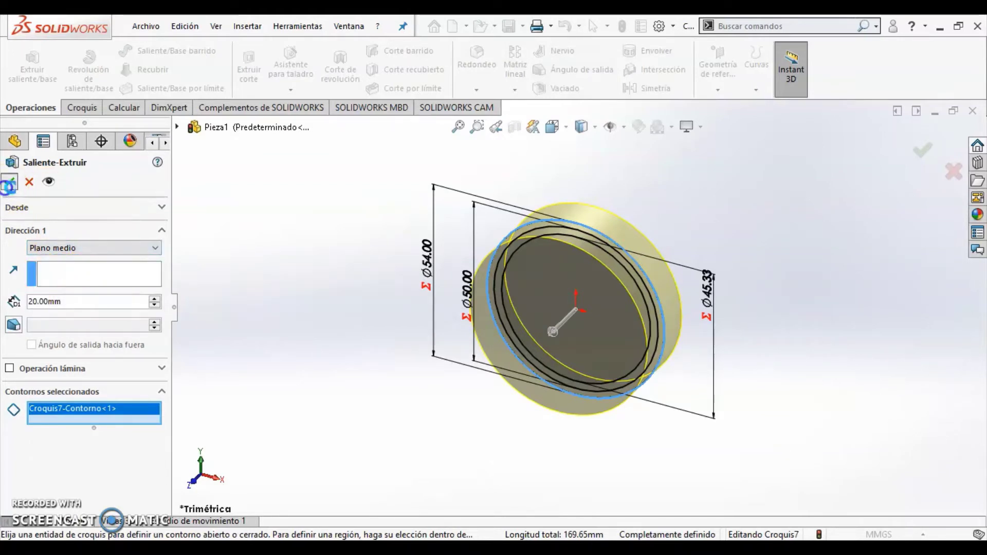
left_click(10, 182)
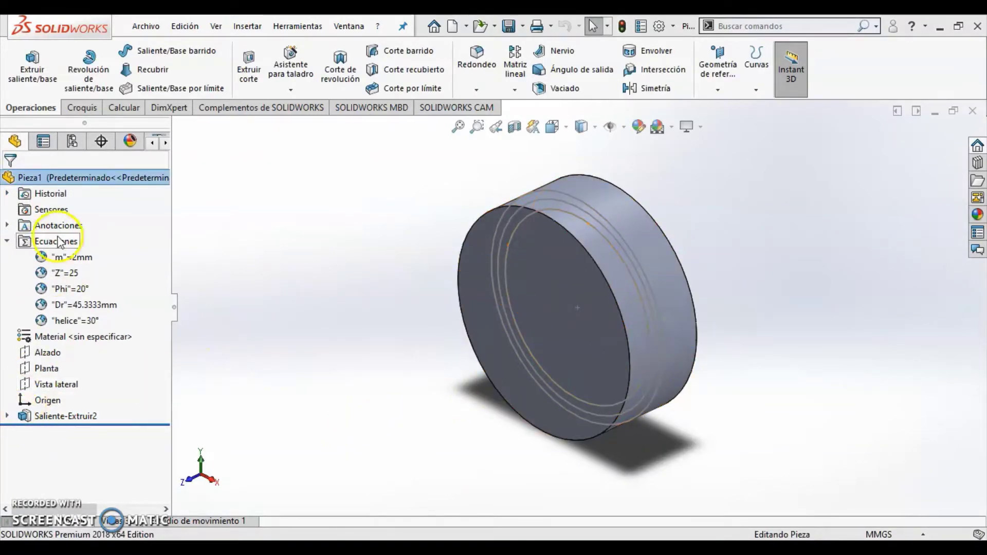
Start a new sketch on the Alzado plane and view it face-on
left_click(49, 352)
left_click(88, 335)
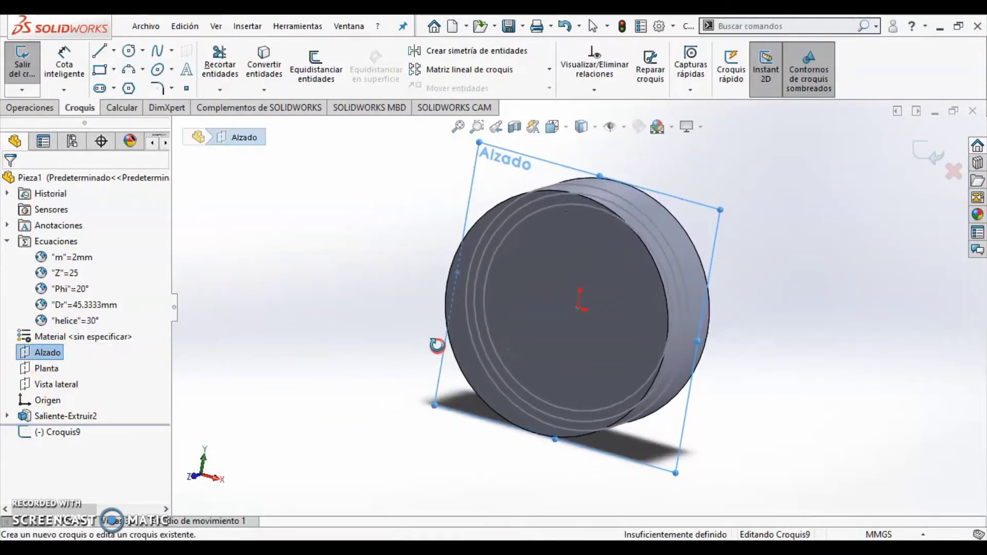
key("space")
left_click(37, 97)
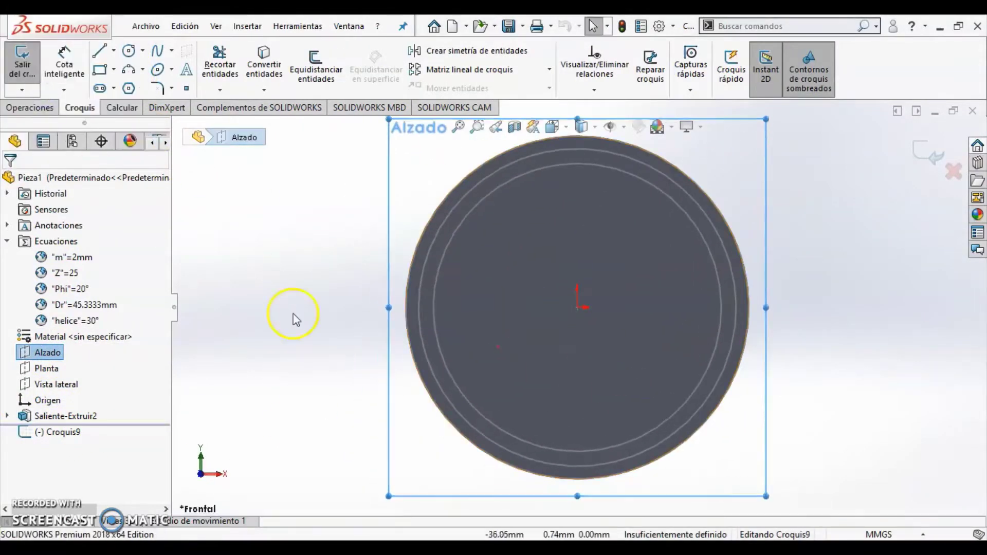
Show the Alzado plane and hide the extruded body so only the circle sketch remains displayed
right_click(19, 418)
right_click(57, 351)
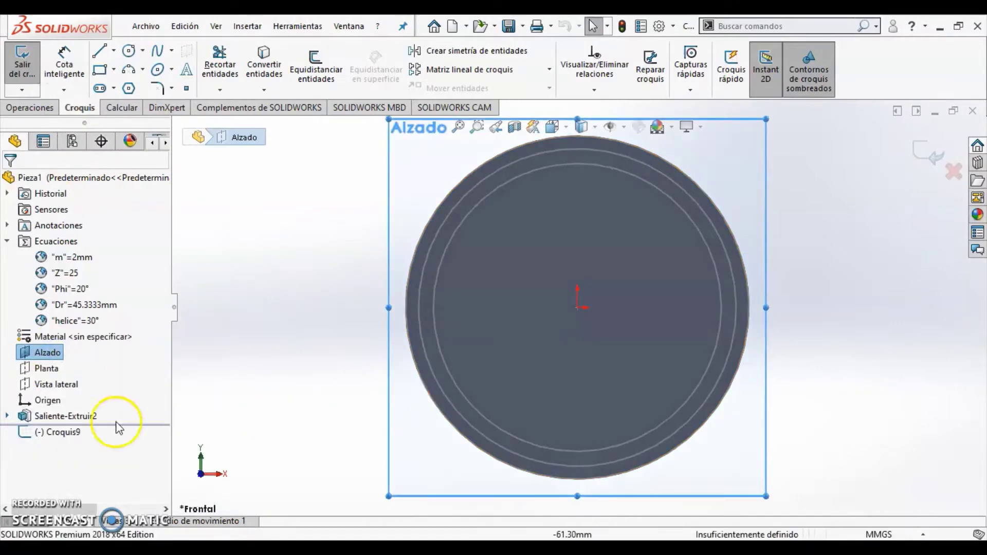
right_click(82, 415)
left_click(329, 291)
middle_click_drag(338, 290, 307, 326)
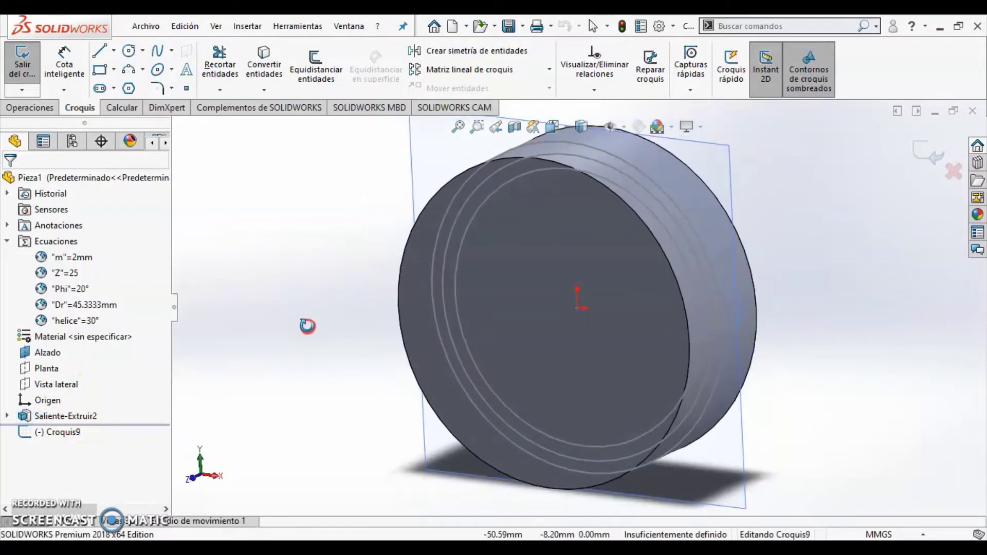
right_click(29, 416)
left_click(41, 299)
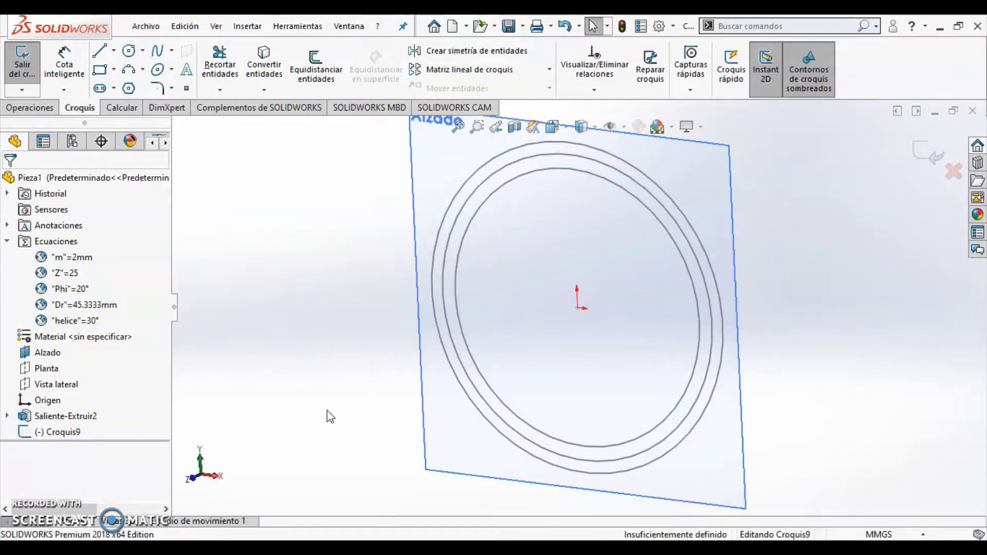
Draw a horizontal construction line from the origin to the outermost circle
middle_click_drag(741, 365, 771, 326)
scroll(762, 334, "up", 1)
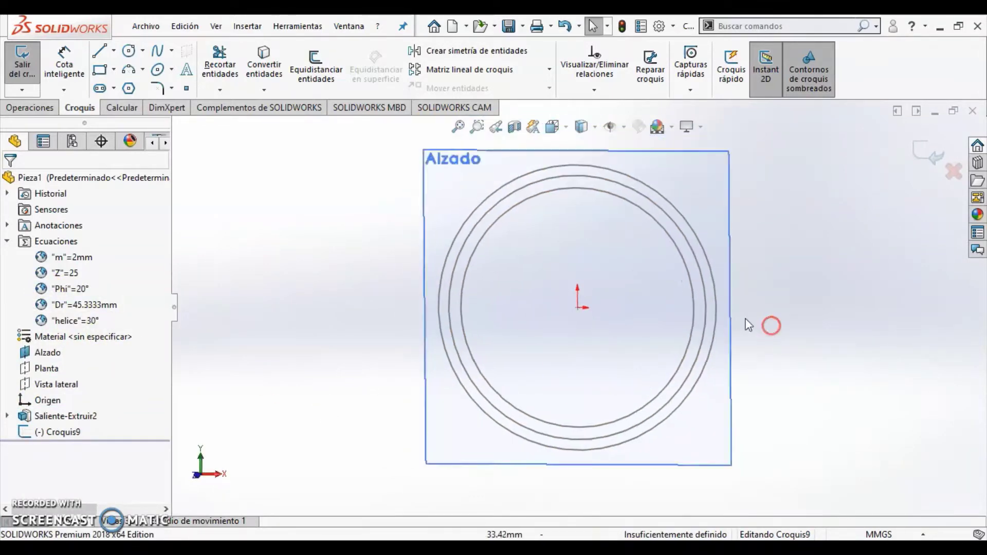
left_click(114, 50)
left_click(134, 80)
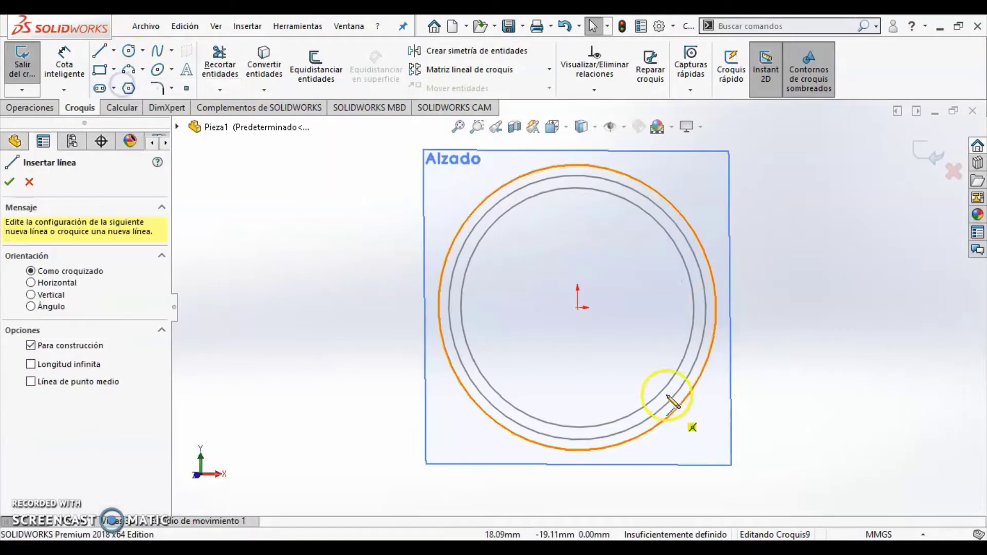
left_click(578, 307)
left_click(716, 308)
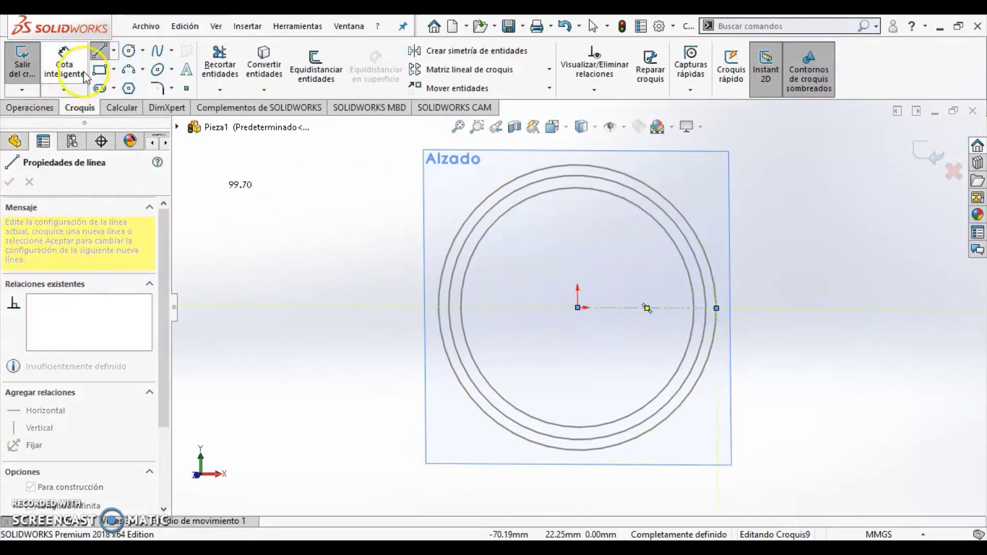
Draw a second construction line from the origin to the outermost circle, about 13.3° above the horizontal one
left_click(113, 50)
left_click(125, 87)
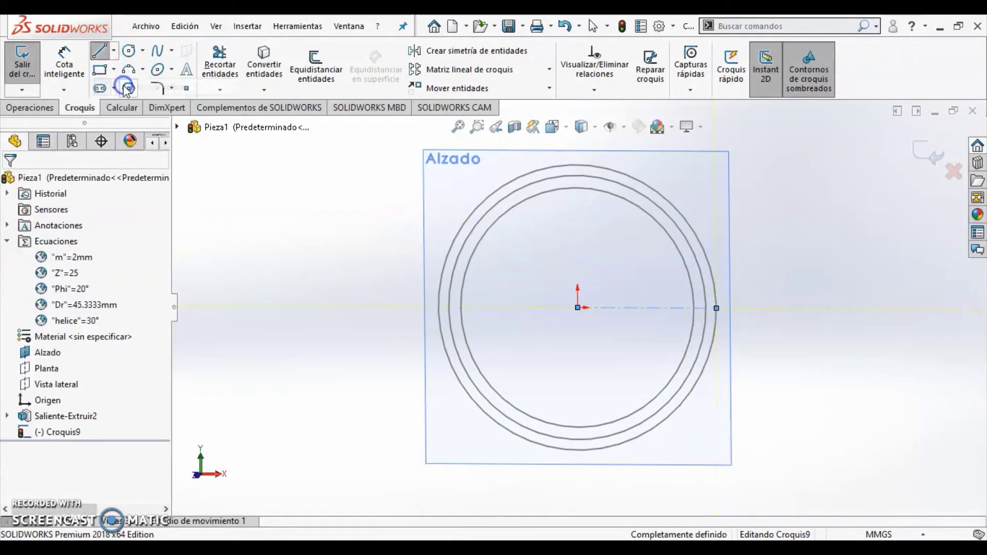
left_click(114, 50)
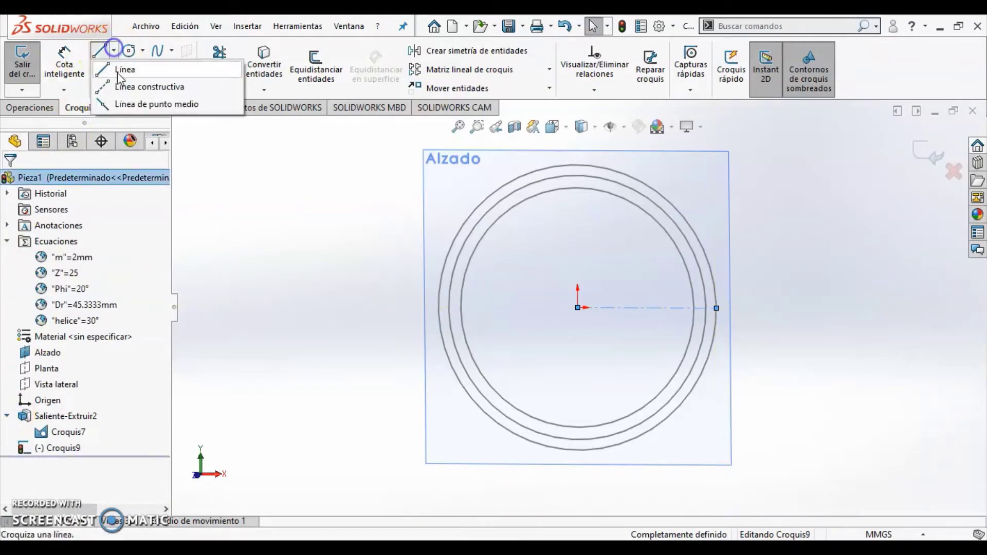
left_click(125, 86)
left_click(577, 307)
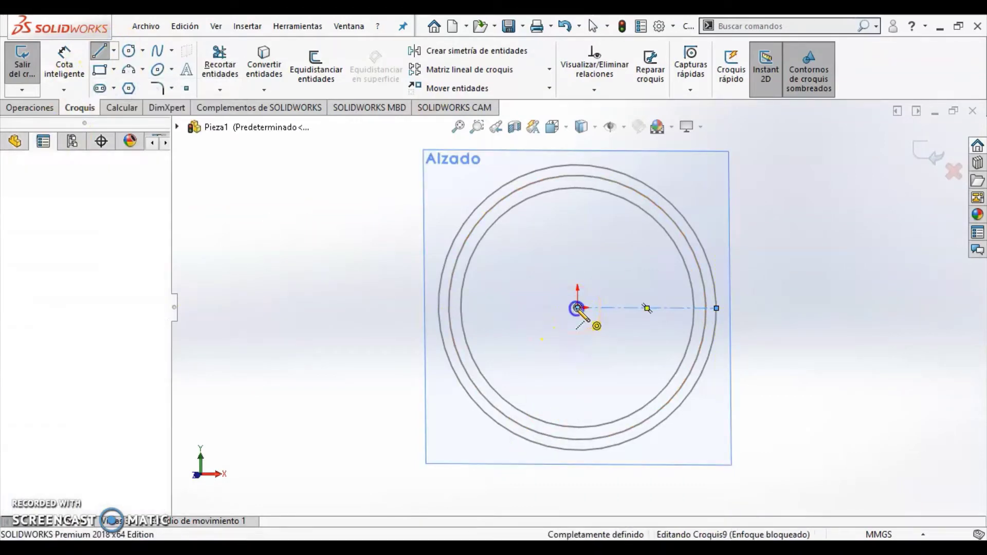
left_click(711, 274)
Dimension the angle between the two construction lines with the equation 360° / ("Z"*4)
scroll(799, 302, "down", 1)
scroll(796, 309, "down", 2)
left_click(107, 51)
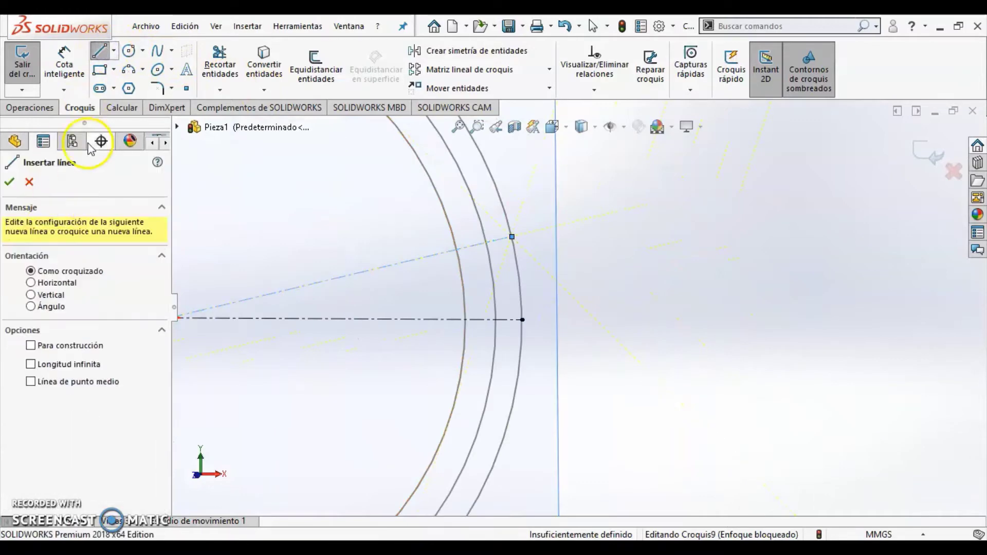
left_click(85, 68)
left_click(403, 319)
left_click(398, 263)
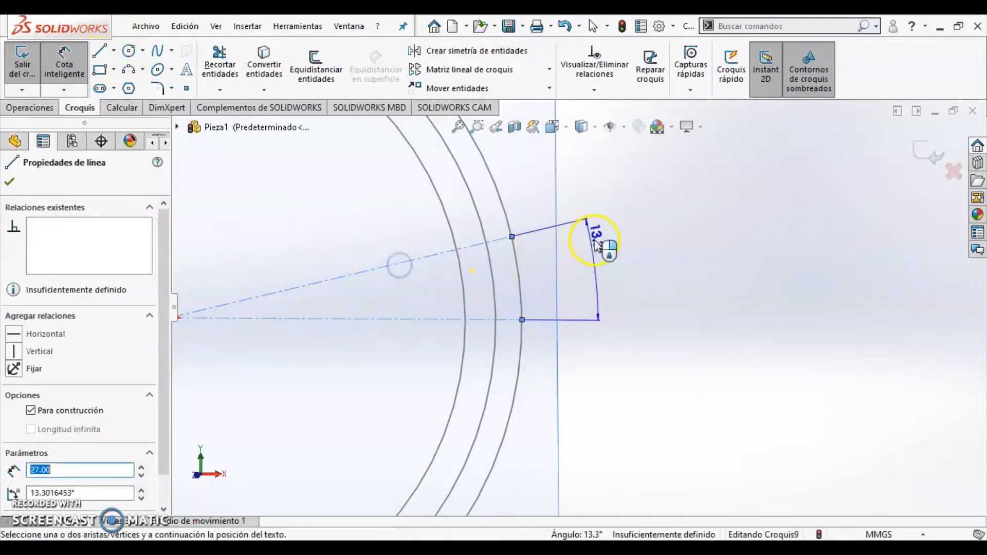
left_click(622, 242)
type("=")
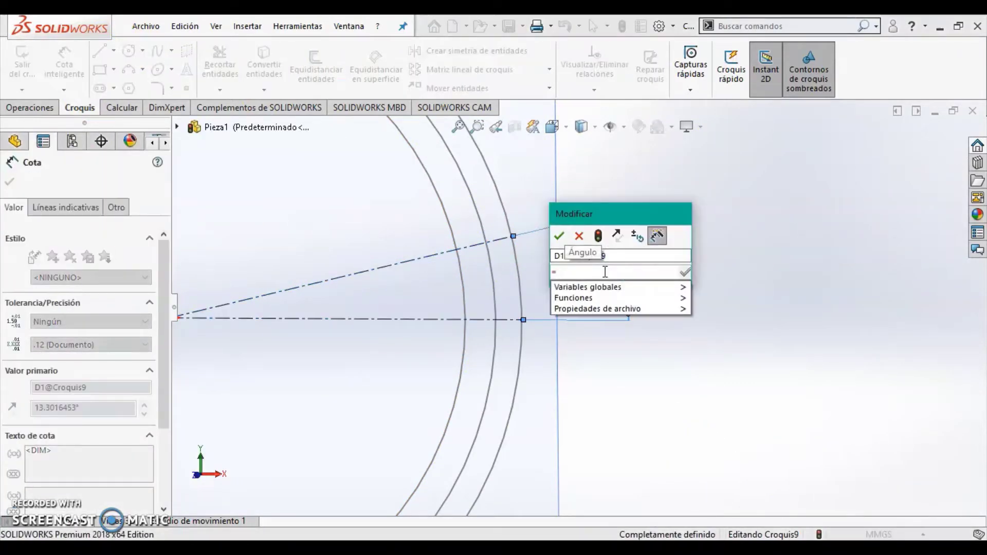
type("360° /")
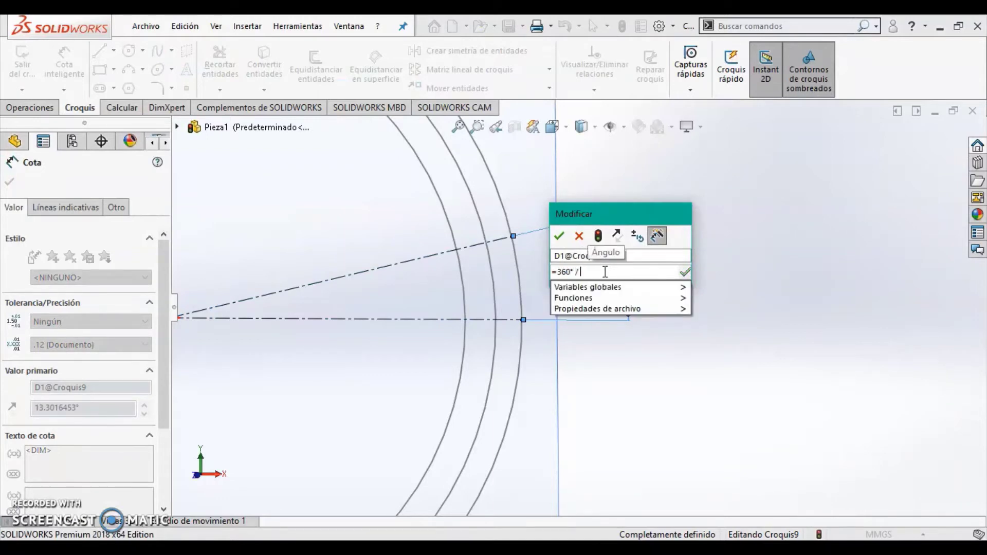
type(" (\"Z\"*4)")
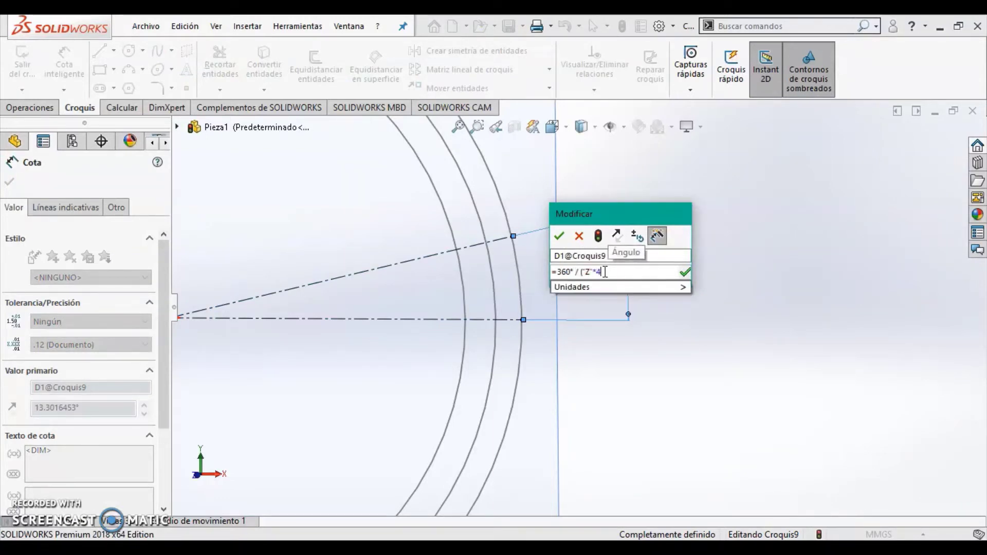
key("Return")
left_click(560, 237)
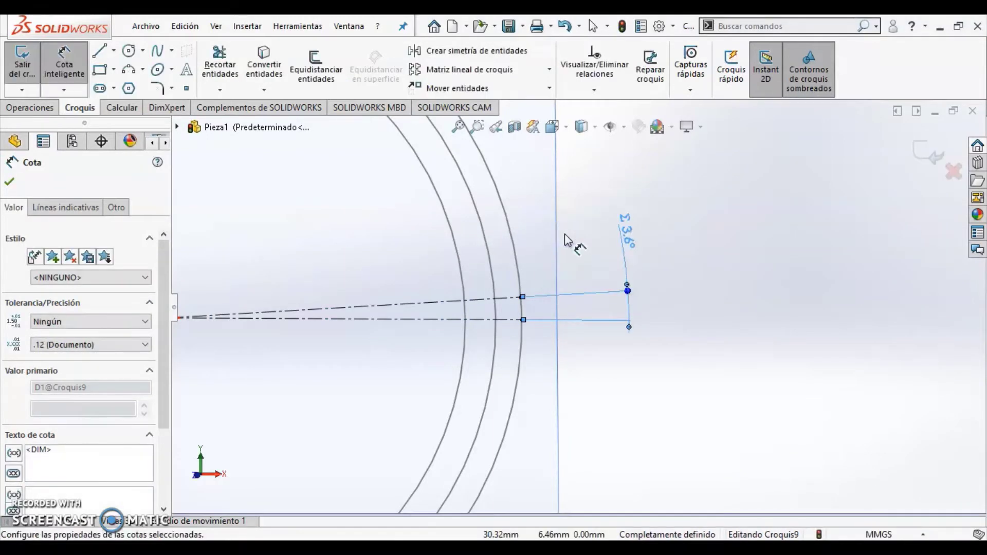
Draw a downward-bulging three-point arc from the outermost circle to the innermost circle, crossing the middle circle near the upper construction line
left_click(158, 70)
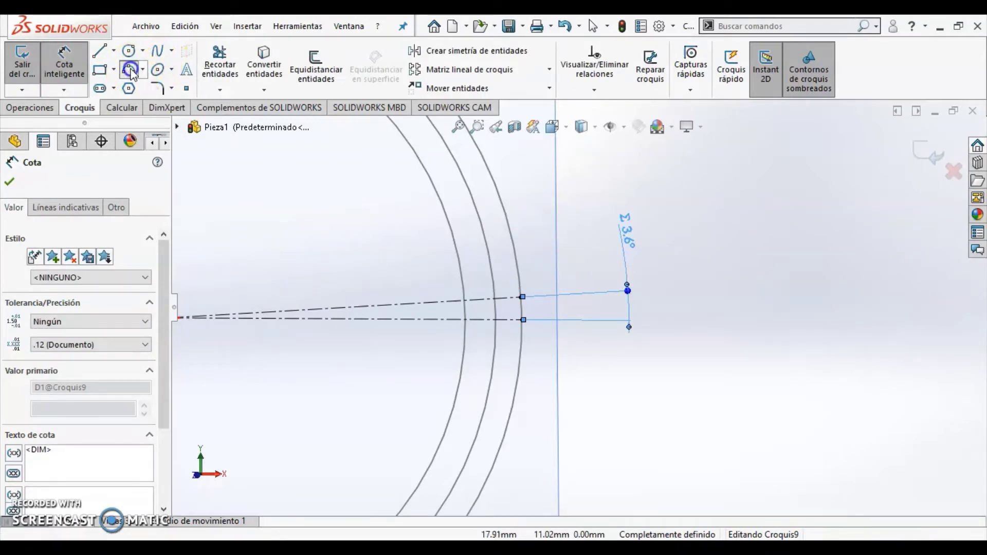
left_click(132, 70)
scroll(519, 301, "down", 5)
left_click(547, 264)
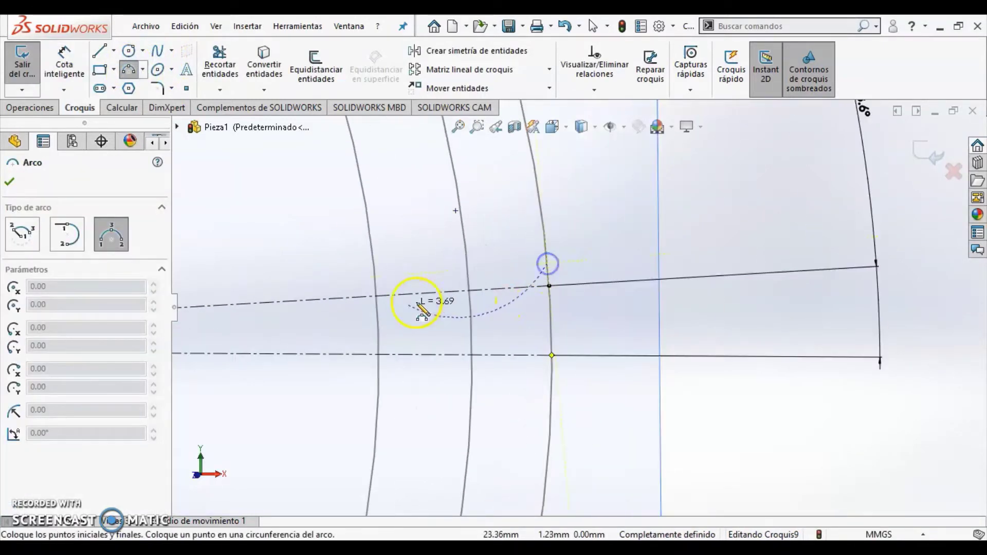
left_click(378, 309)
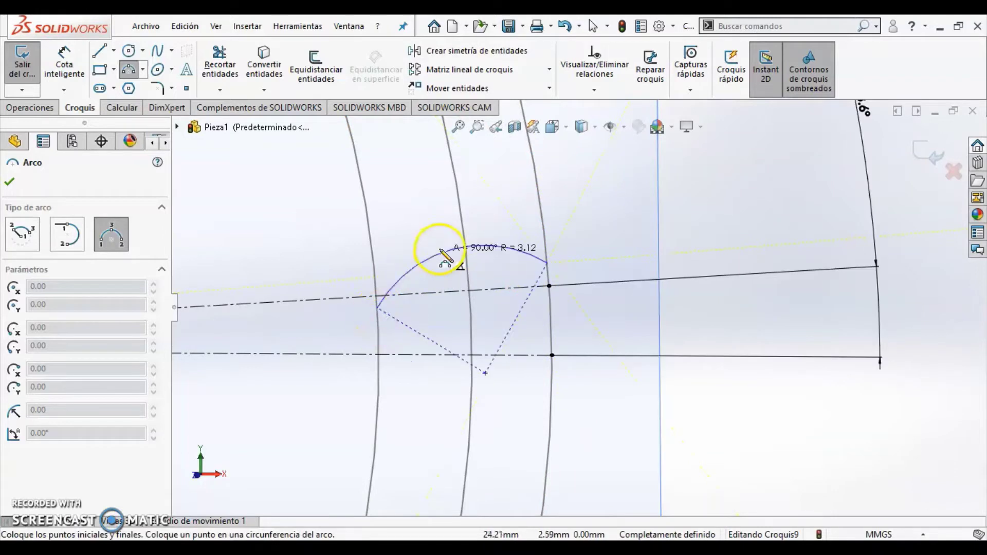
left_click(411, 309)
left_click(9, 182)
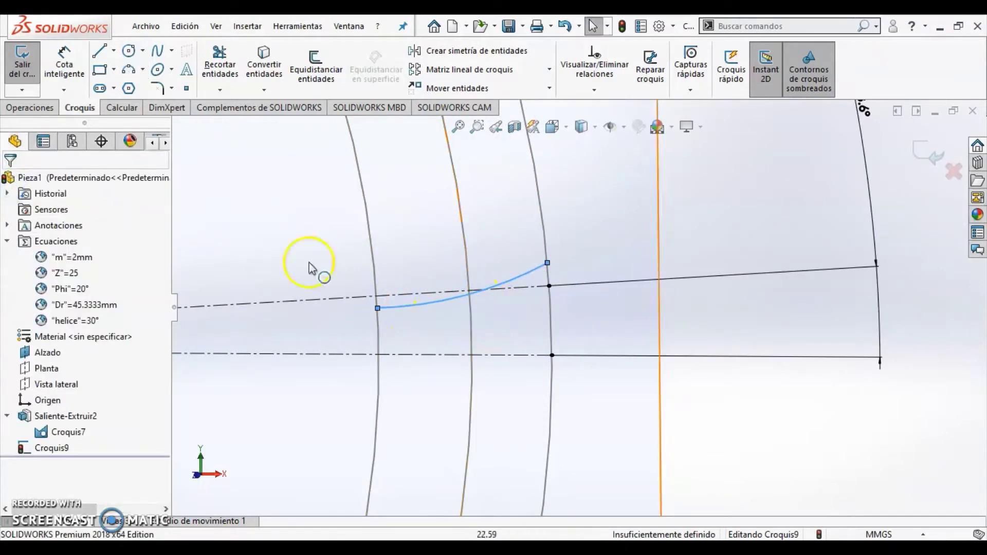
Add an Intersection relation placing the arc's midpoint where the middle circle crosses the upper construction line
right_click(512, 279)
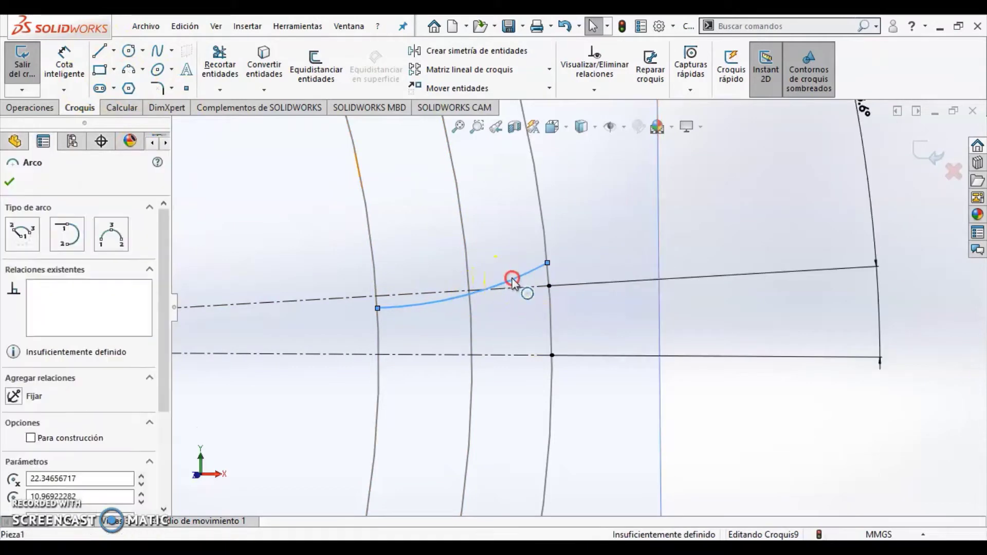
left_click(572, 289)
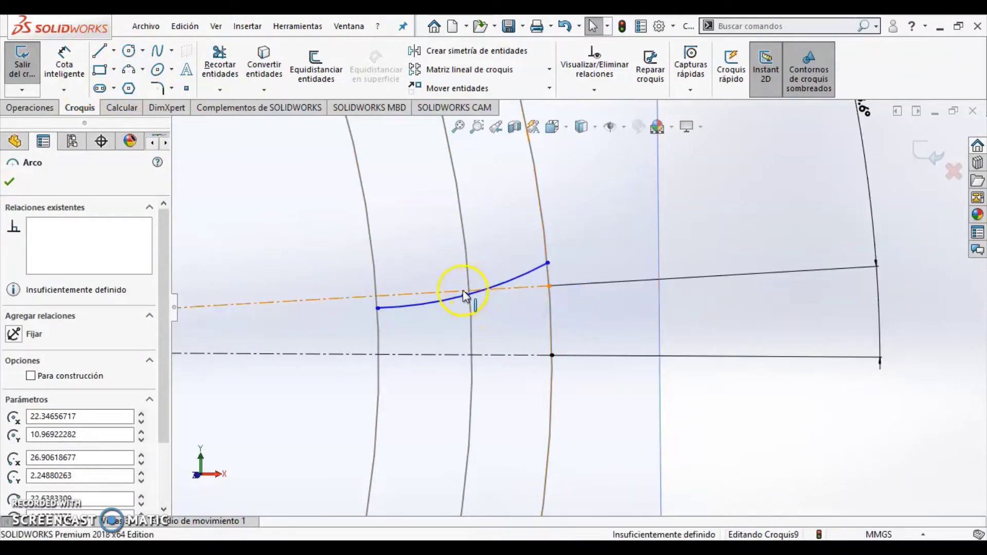
left_click(462, 291, "ctrl")
left_click(468, 278, "ctrl")
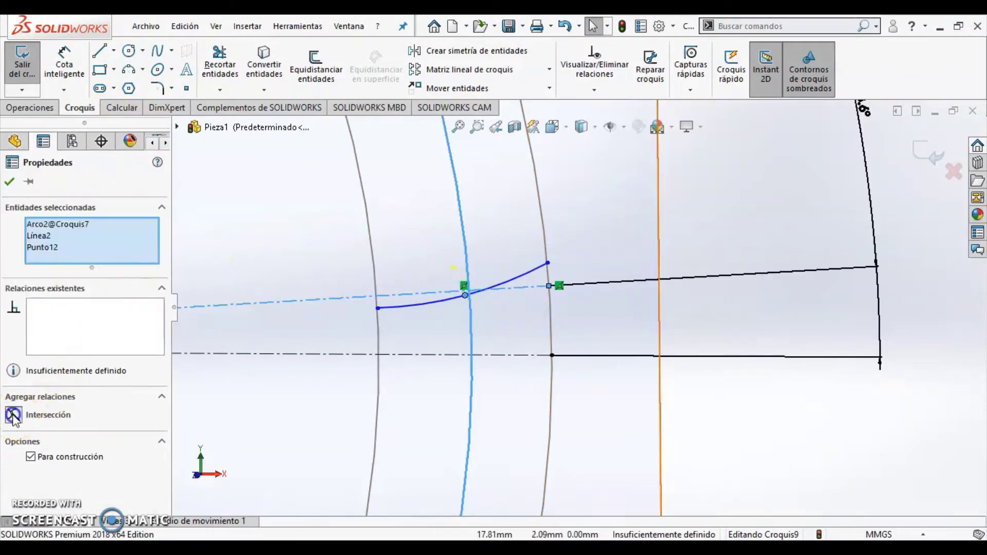
left_click(13, 415)
left_click(10, 181)
scroll(441, 250, "down", 5)
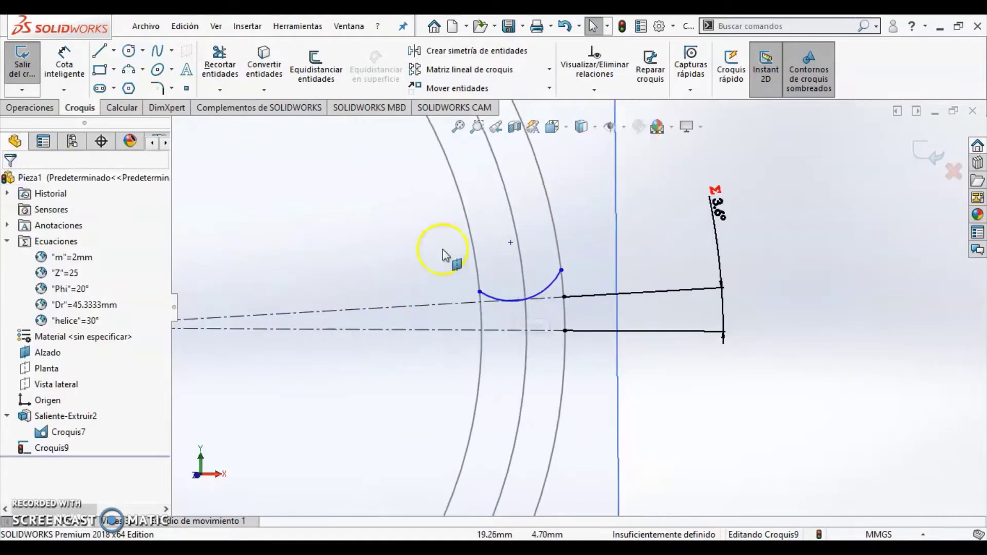
Draw a construction line from the origin to the arc's inner endpoint on the innermost circle
left_click(113, 51)
left_click(144, 84)
left_click_drag(320, 317, 530, 300)
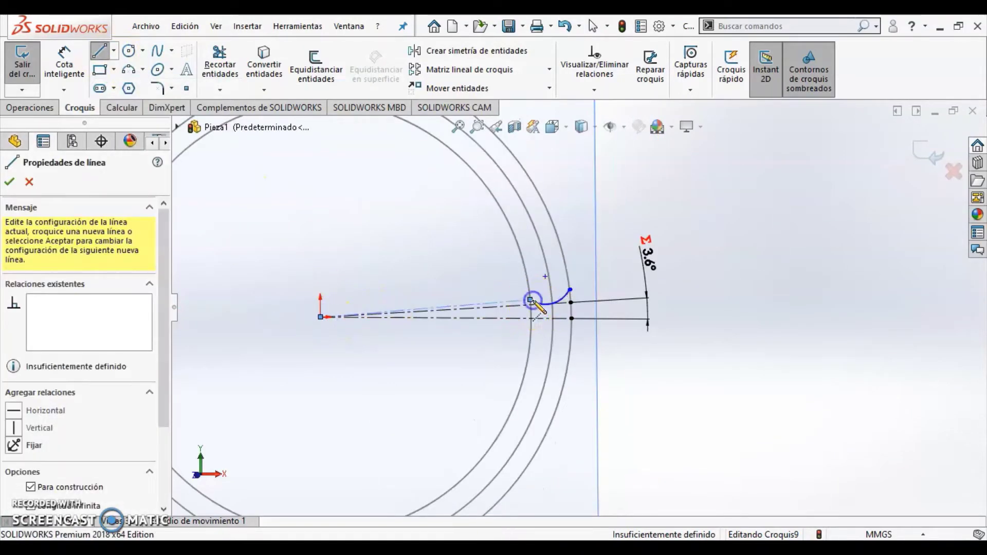
left_click(100, 51)
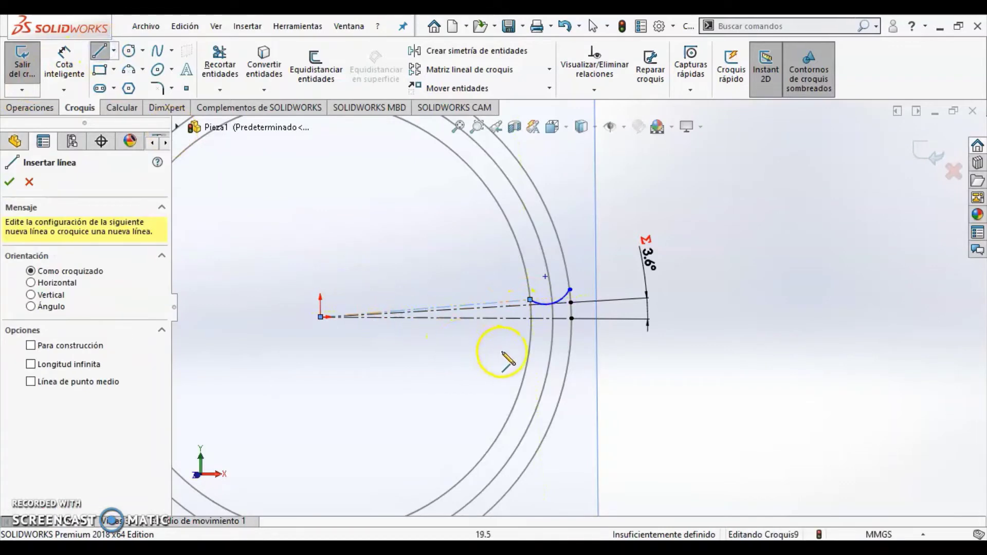
left_click(516, 303)
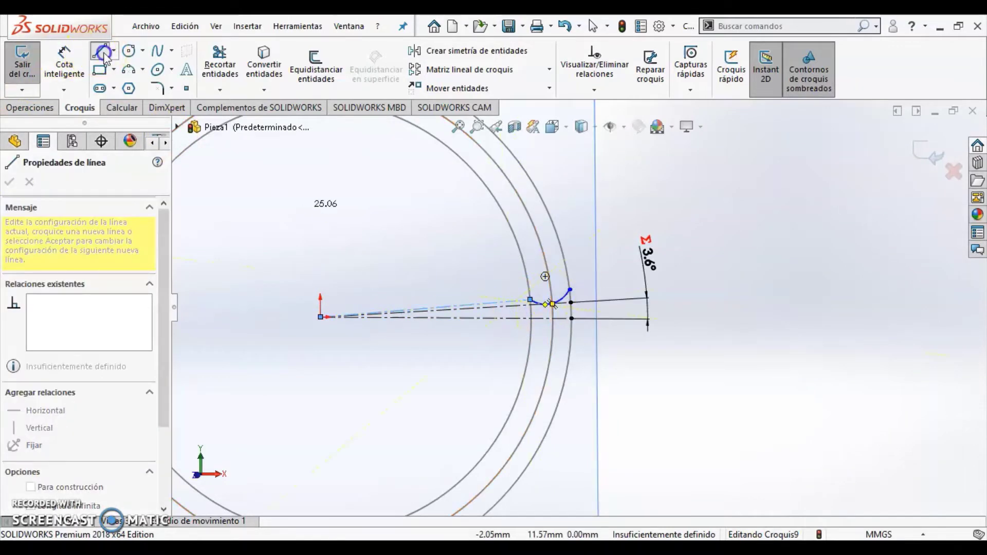
left_click(102, 50)
Make the arc tangent to the construction line that ends at its inner endpoint
scroll(669, 364, "down", 2)
scroll(669, 363, "down", 2)
left_click(365, 222)
left_click(328, 216, "ctrl")
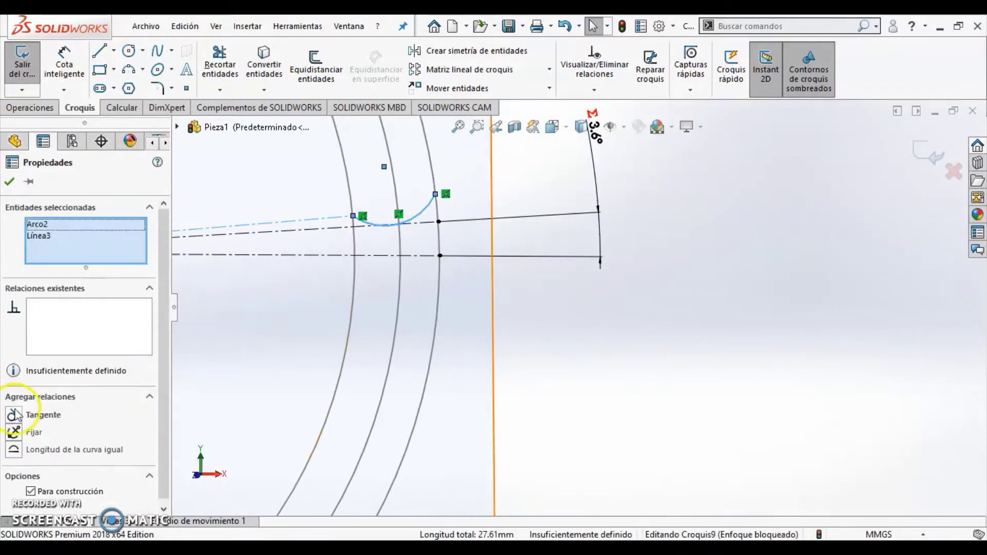
left_click(13, 410)
left_click(10, 182)
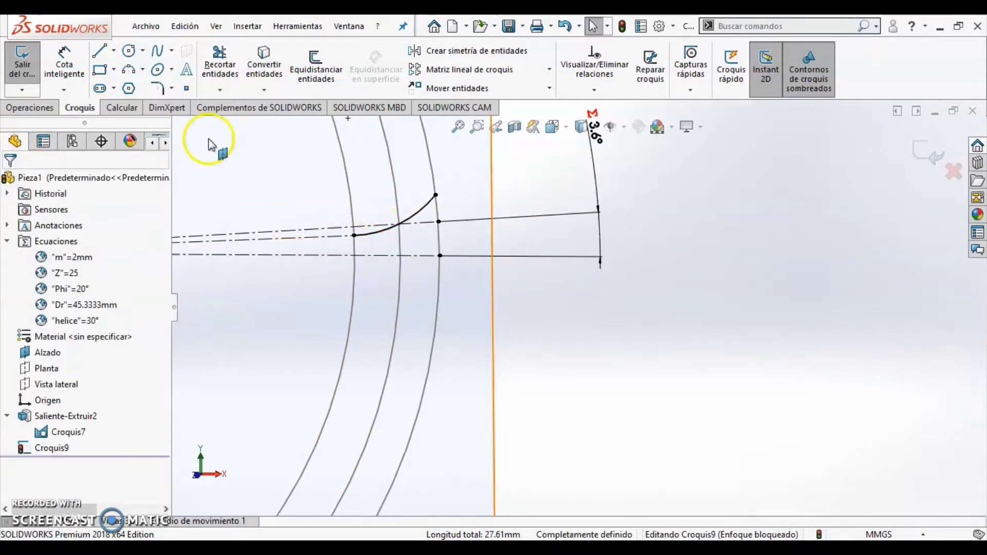
Draw a construction line about 13 mm long from the arc's outer endpoint, sloping down toward the gear's centre
left_click(109, 51)
left_click(435, 195)
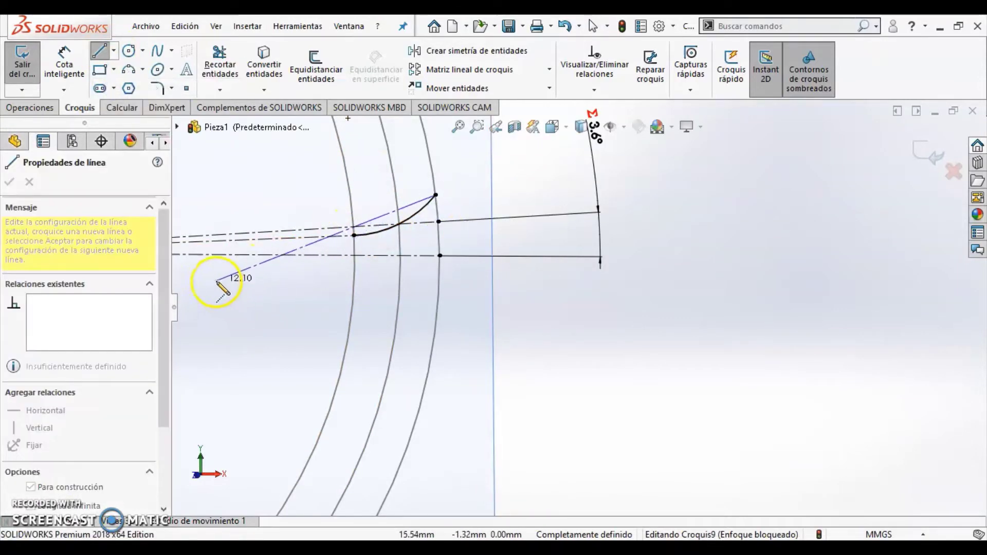
left_click(198, 291)
scroll(257, 296, "down", 3)
scroll(309, 226, "up", 3)
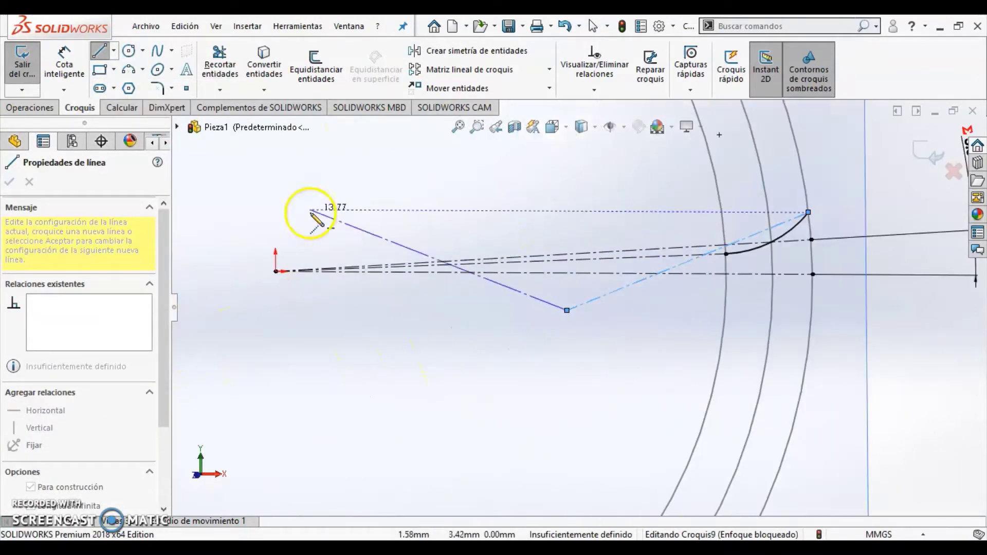
left_click(98, 52)
Dimension the angle between the sloping construction line and the line to the arc's inner endpoint, setting it equal to "Phi"
left_click(68, 62)
left_click(595, 300)
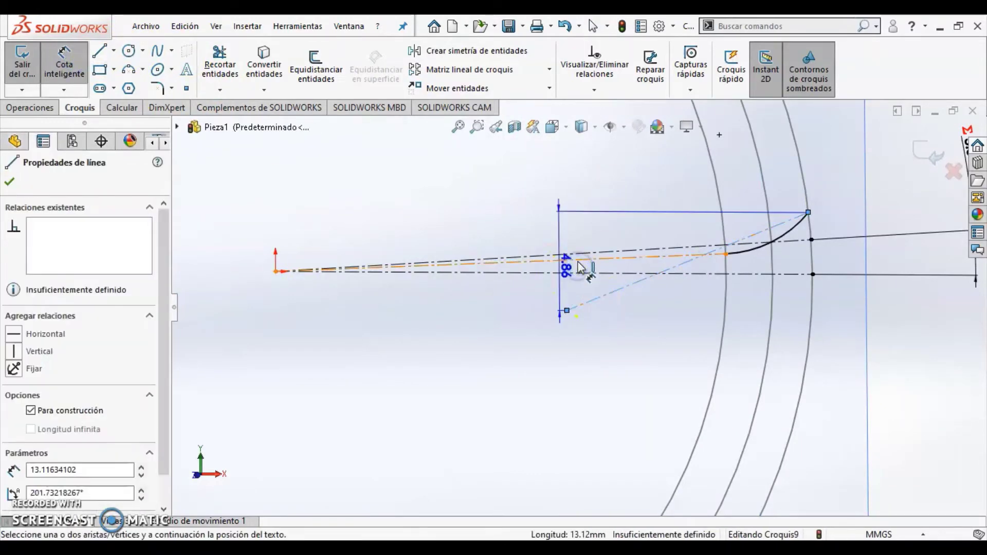
left_click(579, 260)
left_click(488, 315)
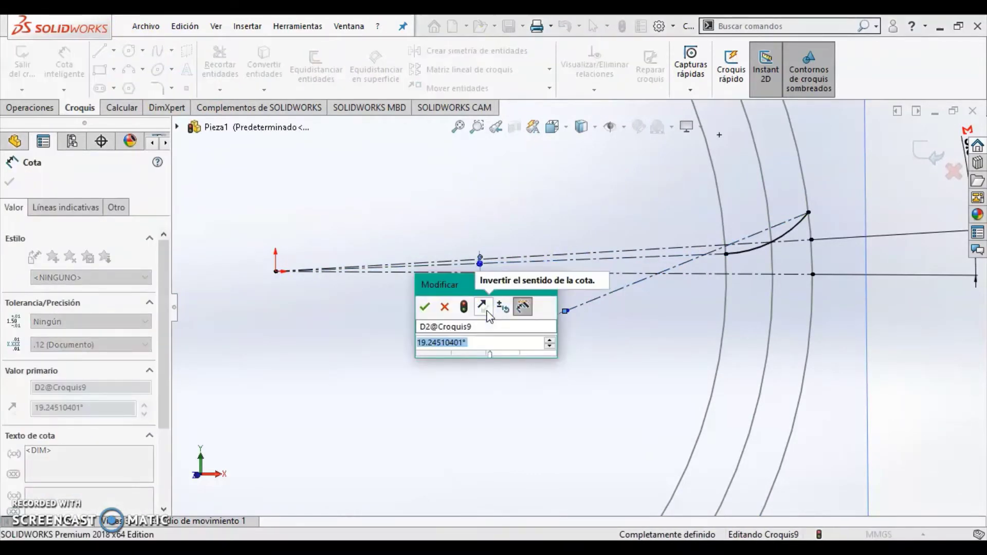
type("=")
left_click(589, 392)
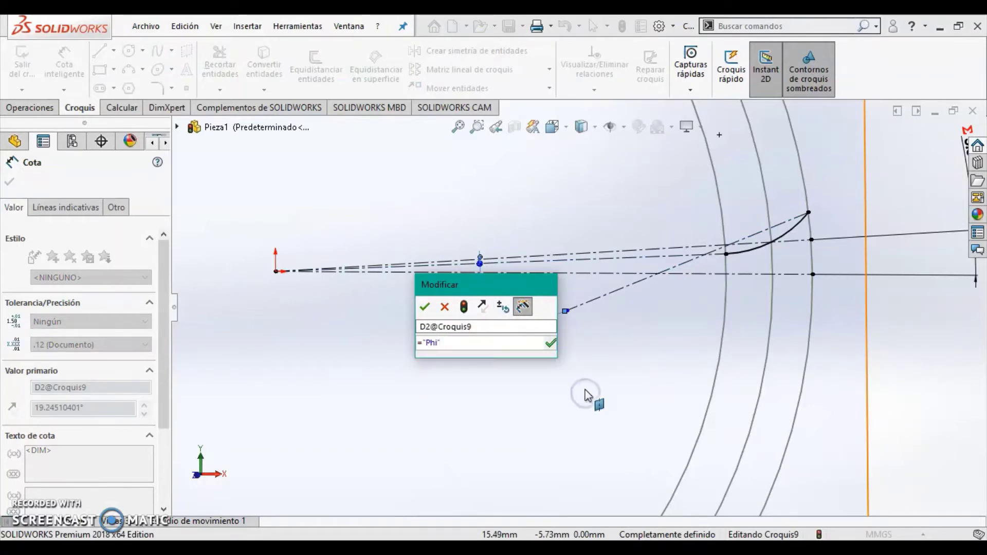
left_click(424, 307)
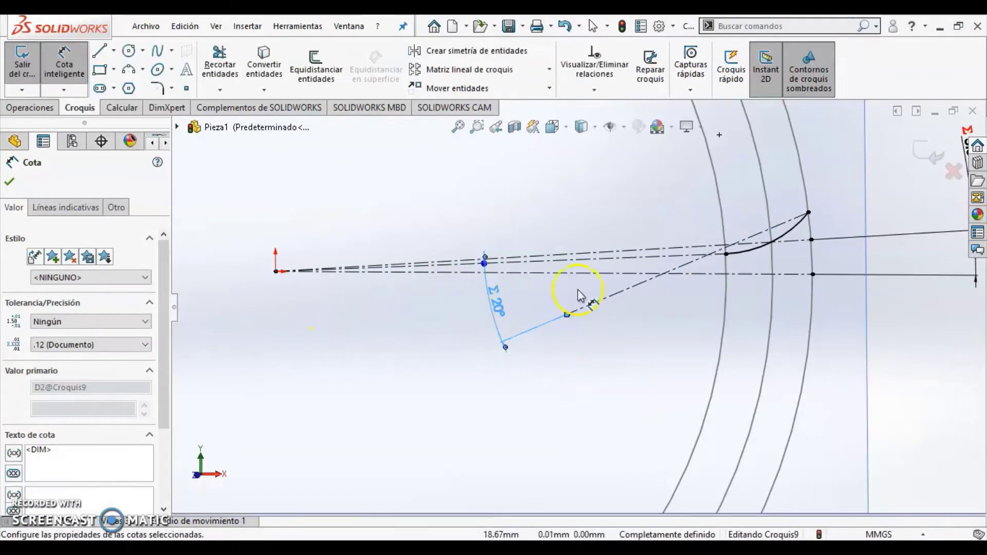
Delete the coincident relation between the arc's outer endpoint and the outermost circle
left_click(807, 214)
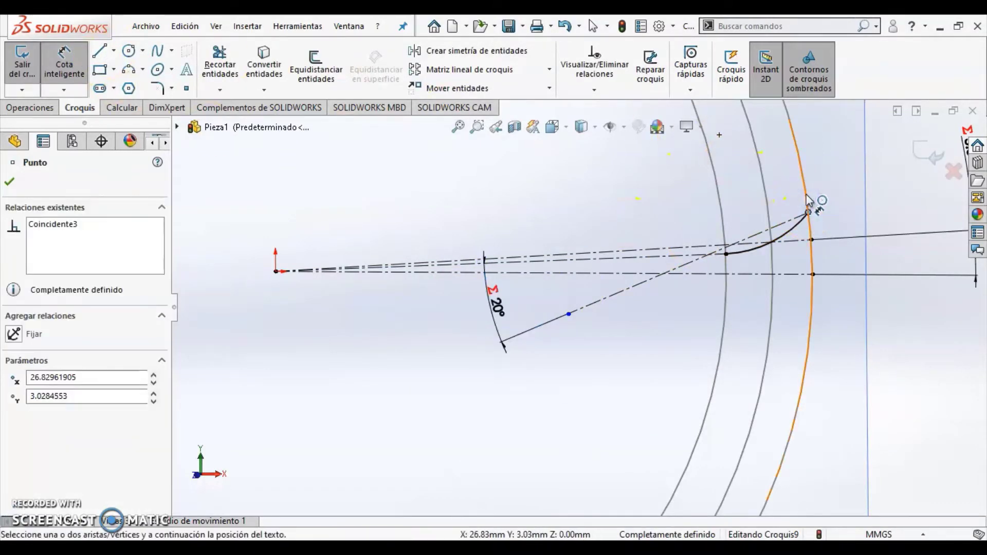
left_click(806, 202)
left_click(59, 62)
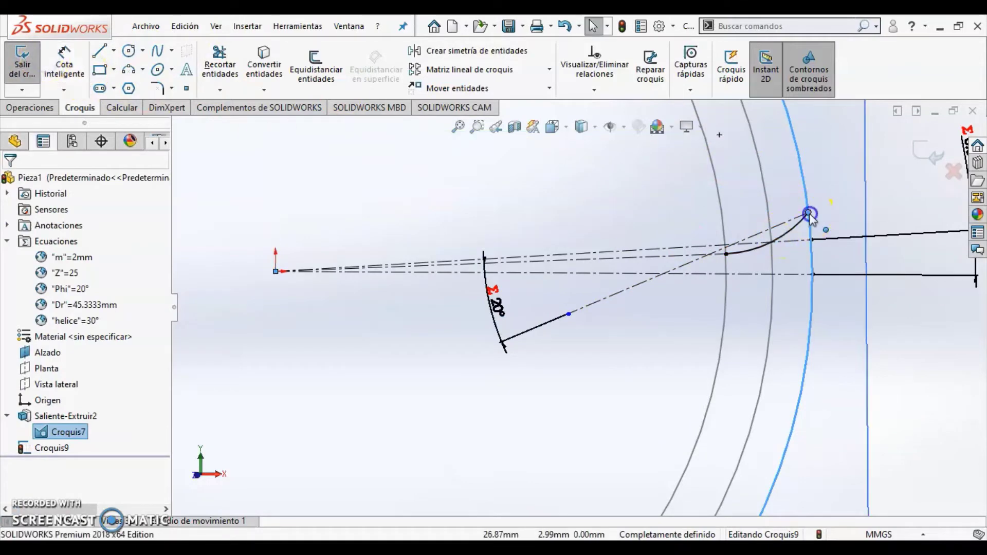
left_click(808, 213, "ctrl")
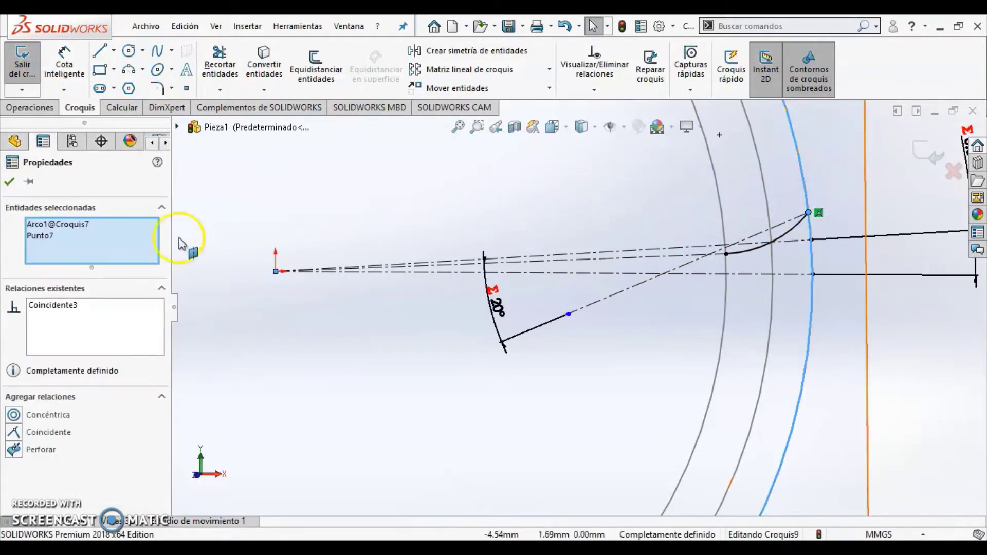
right_click(63, 305)
left_click(97, 327)
left_click(648, 361)
Make the arc tangent to the sloping construction line at its outer endpoint
scroll(740, 252, "down", 1)
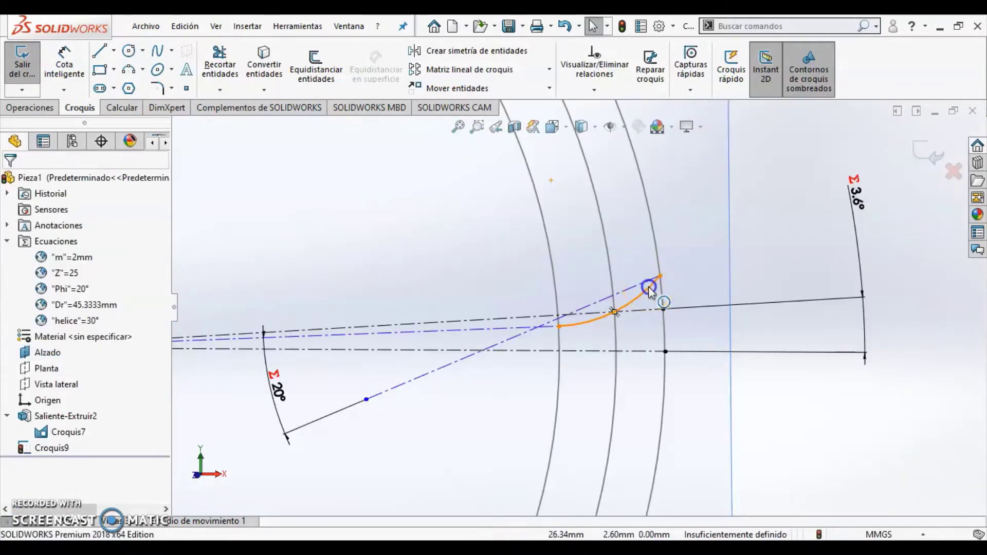
left_click(649, 288)
left_click(637, 285, "ctrl")
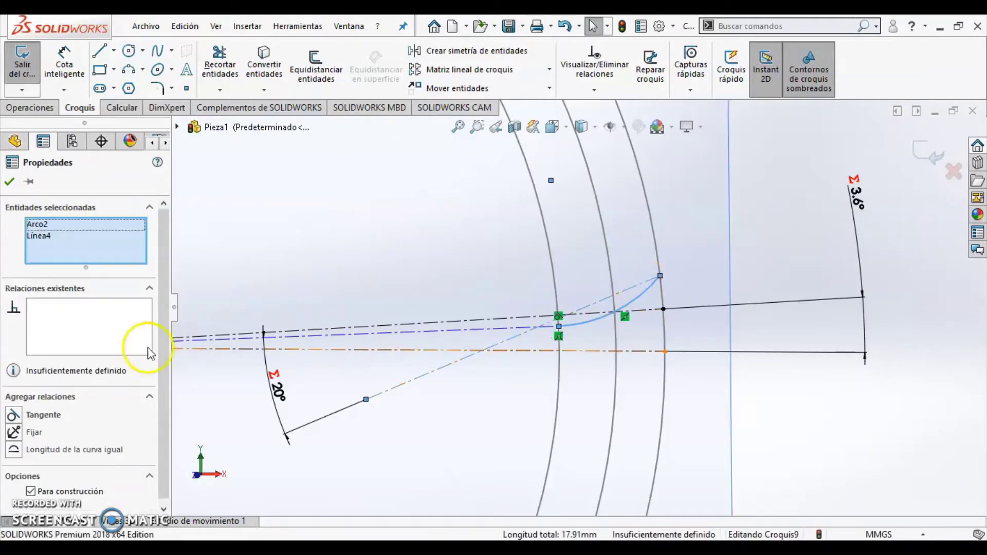
left_click(36, 414)
left_click(15, 184)
scroll(698, 269, "down", 3)
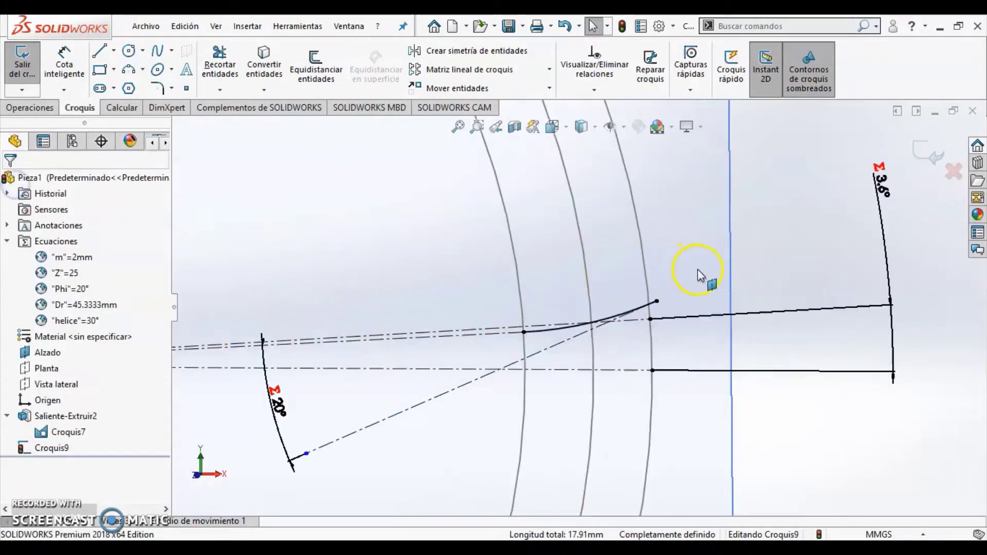
Mirror the tooth-flank arc about the horizontal construction line, keeping the original
scroll(561, 306, "up", 2)
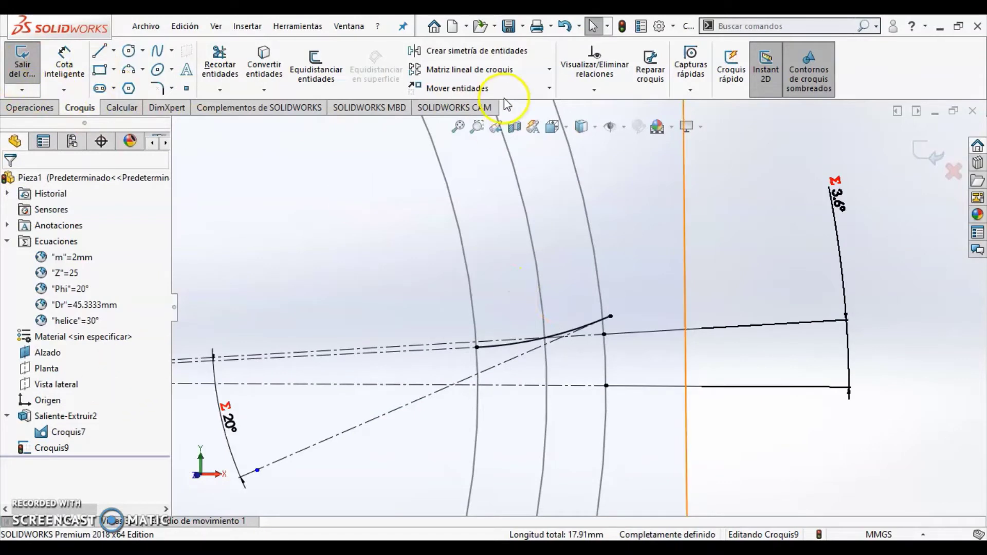
left_click(468, 50)
left_click(579, 327)
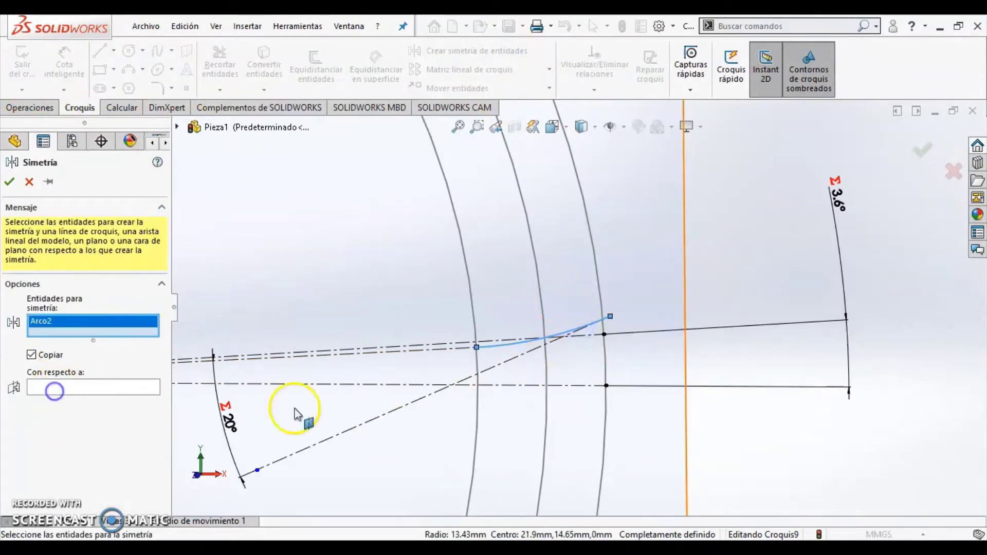
left_click(139, 387)
left_click(572, 387)
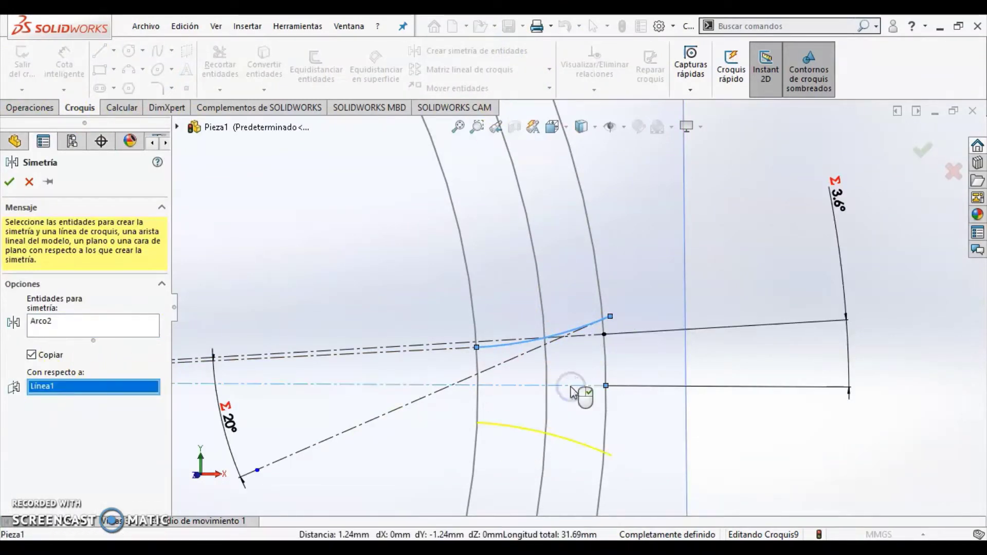
left_click(9, 182)
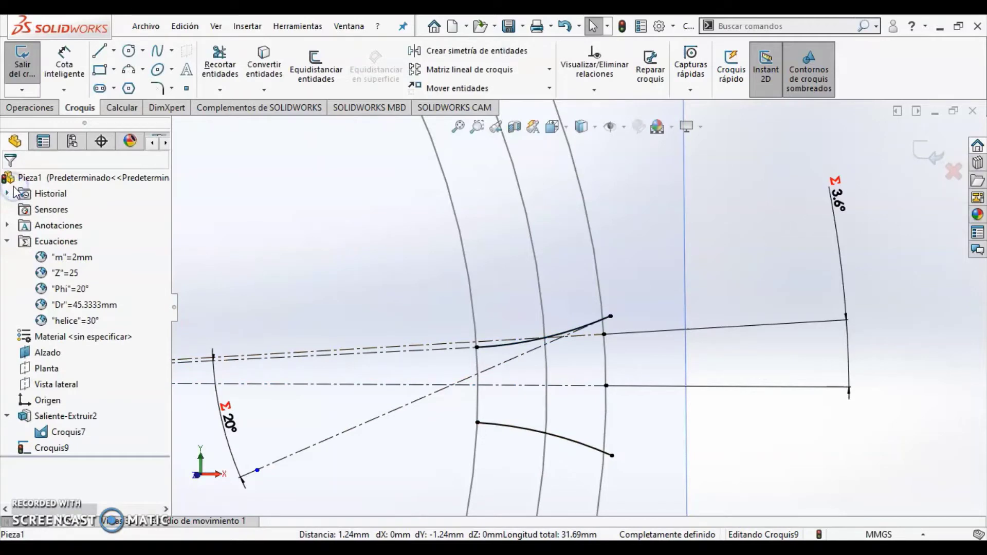
Draw a three-point arc joining the outer endpoints of the two mirrored tooth-flank arcs
left_click(142, 69)
left_click(175, 101)
key("Escape")
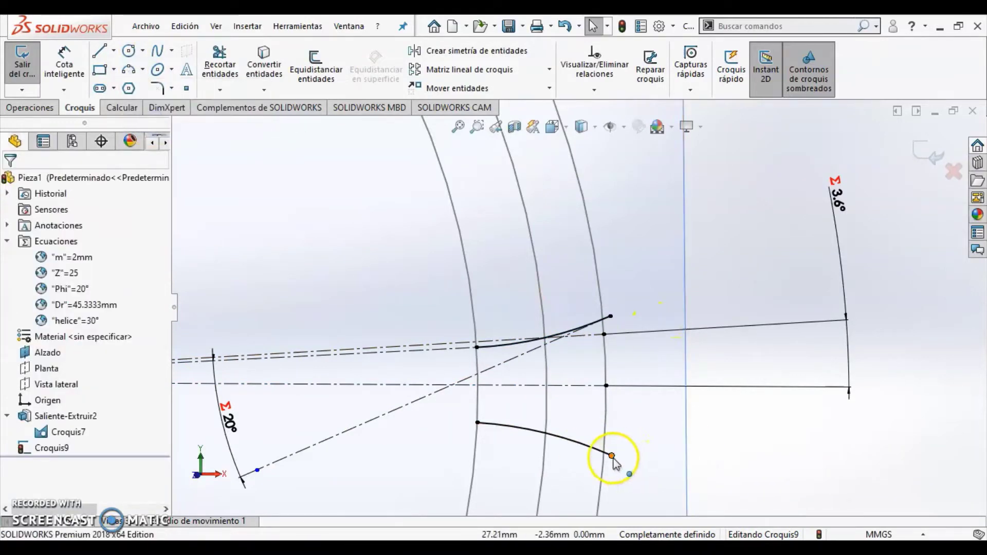
left_click(611, 316)
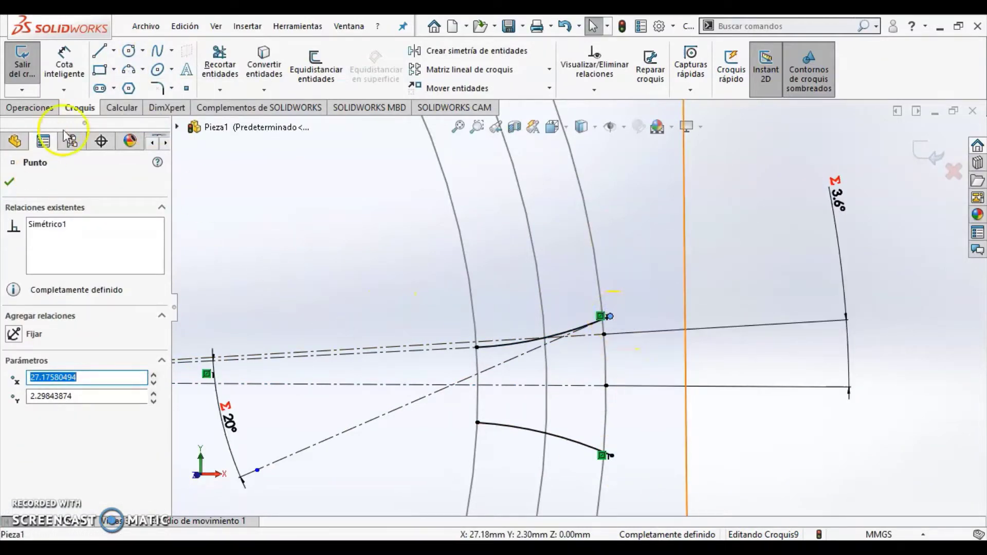
left_click(9, 182)
left_click(129, 72)
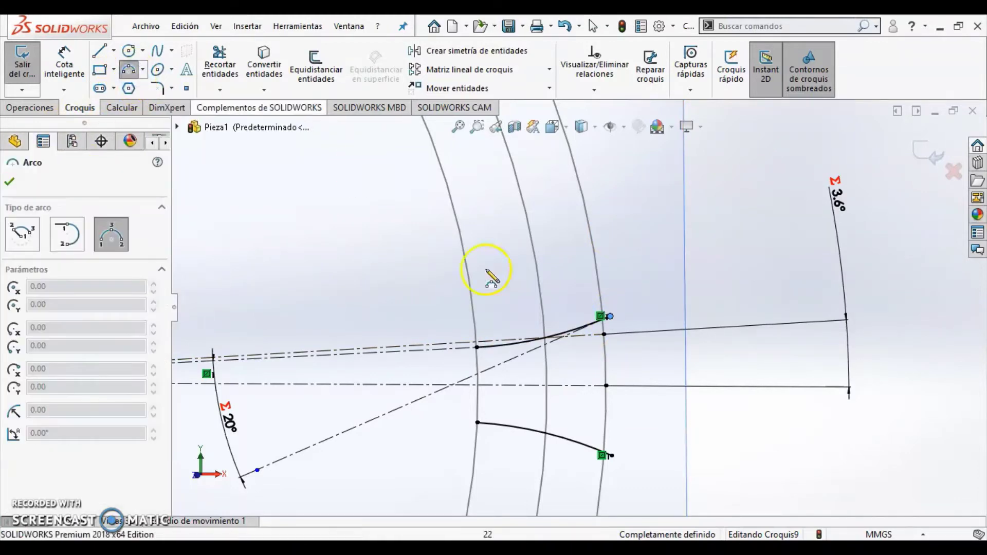
left_click(610, 316)
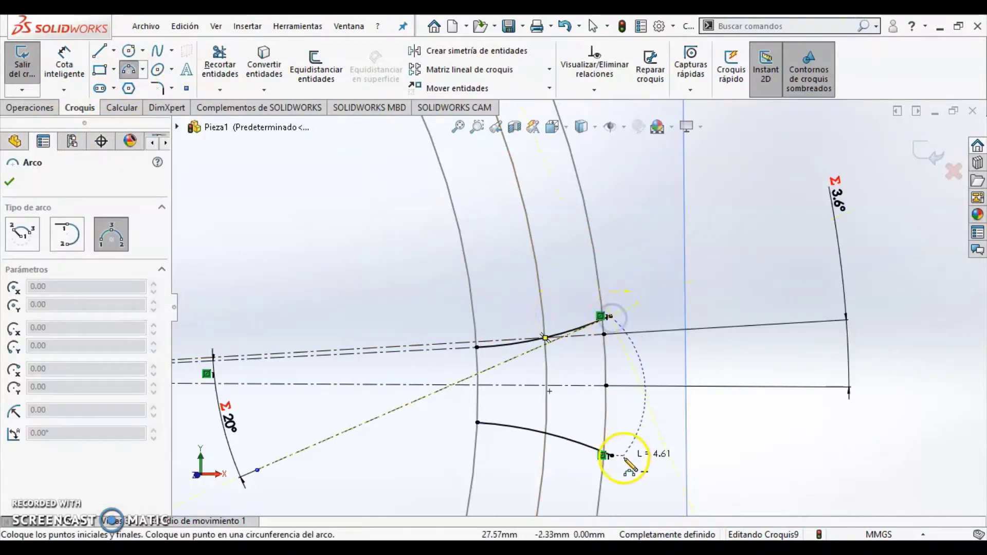
left_click(616, 428)
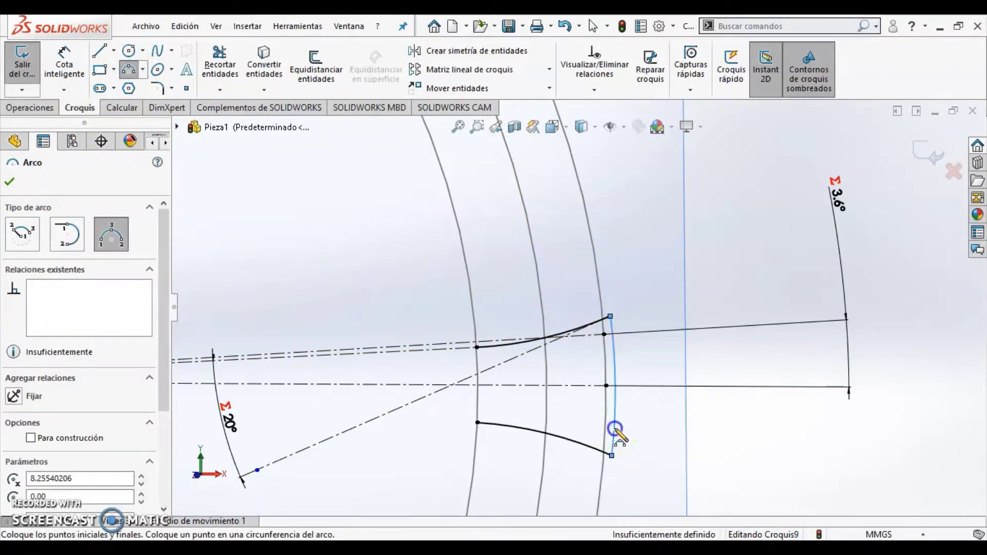
left_click(9, 182)
Close the tooth-space profile with a three-point arc between the inner endpoints of the two flank arcs
left_click(129, 72)
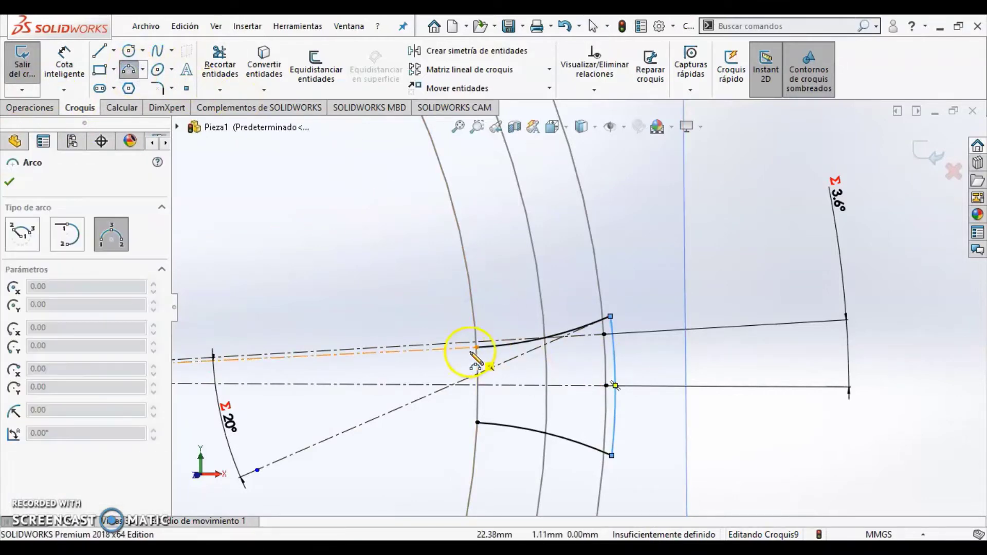
left_click(477, 348)
left_click(478, 423)
left_click(478, 417)
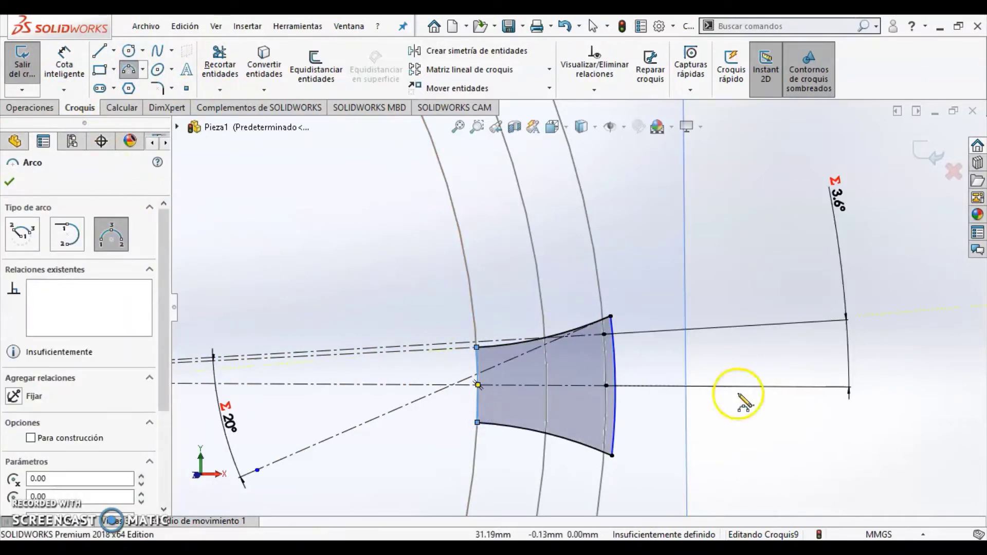
left_click(135, 71)
Make the outer closing arc concentric with the outermost reference circle
left_click(616, 369)
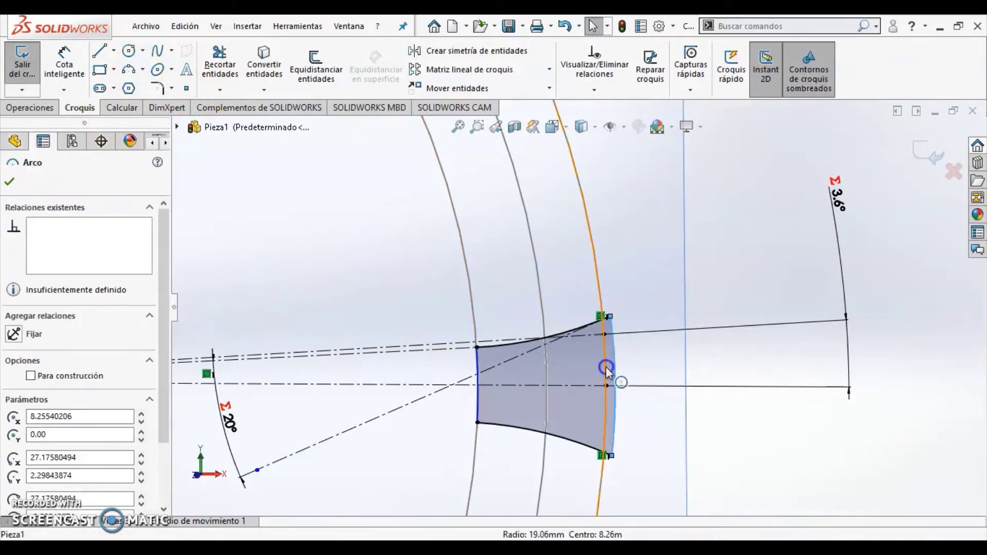
left_click(606, 371, "ctrl")
left_click(11, 449)
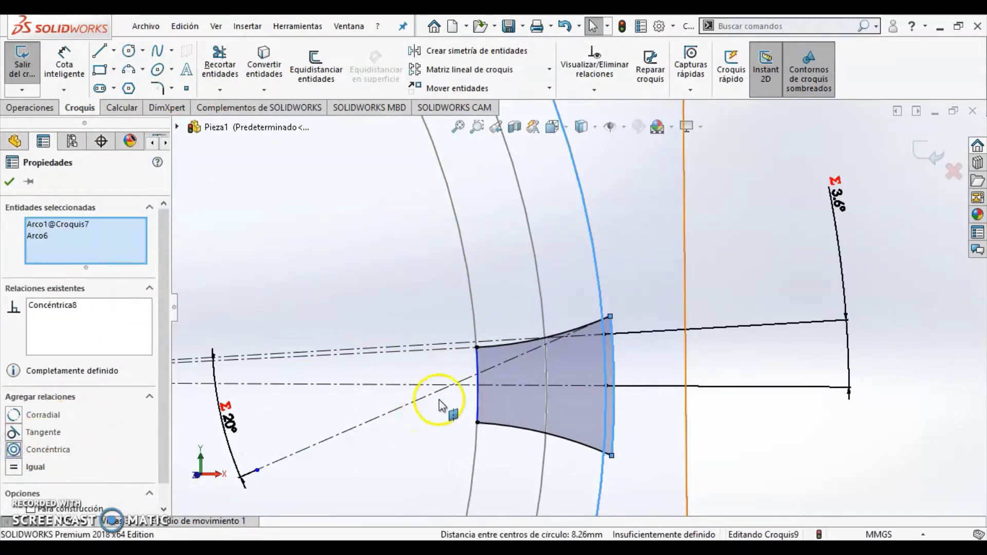
Make the inner closing arc concentric with the innermost circle and finish the tooth-space sketch
left_click(477, 390)
scroll(502, 386, "down", 3)
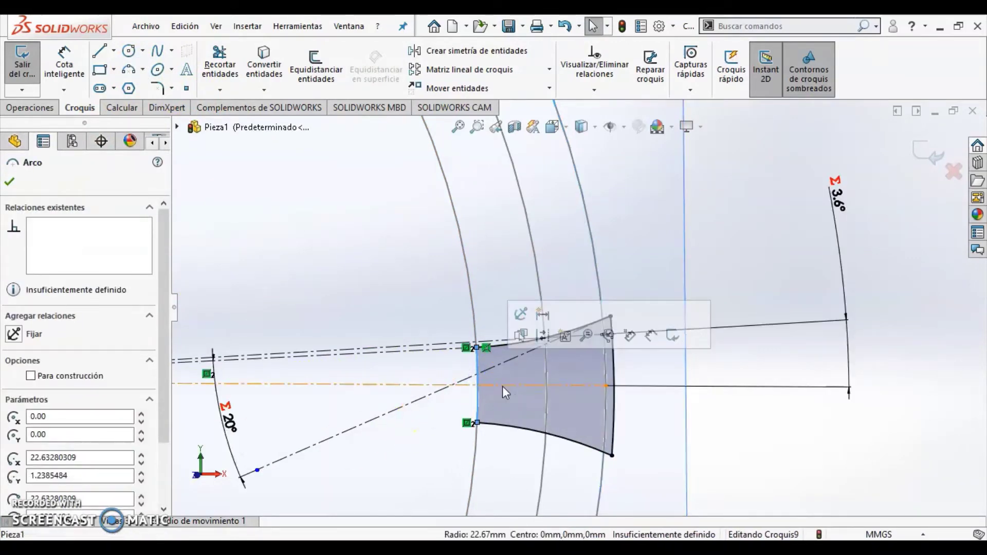
left_click(471, 268, "ctrl")
left_click(18, 459)
left_click(407, 275)
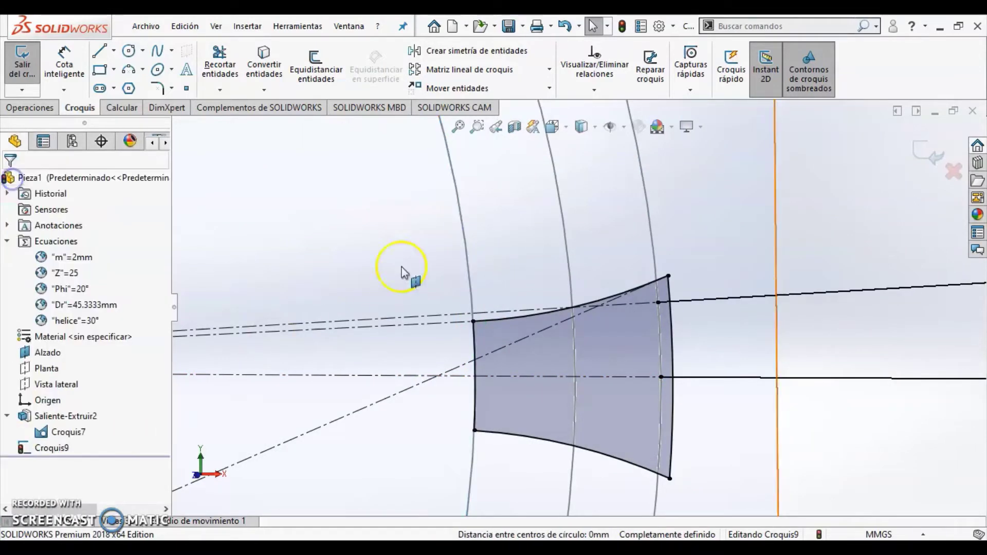
scroll(765, 293, "up", 5)
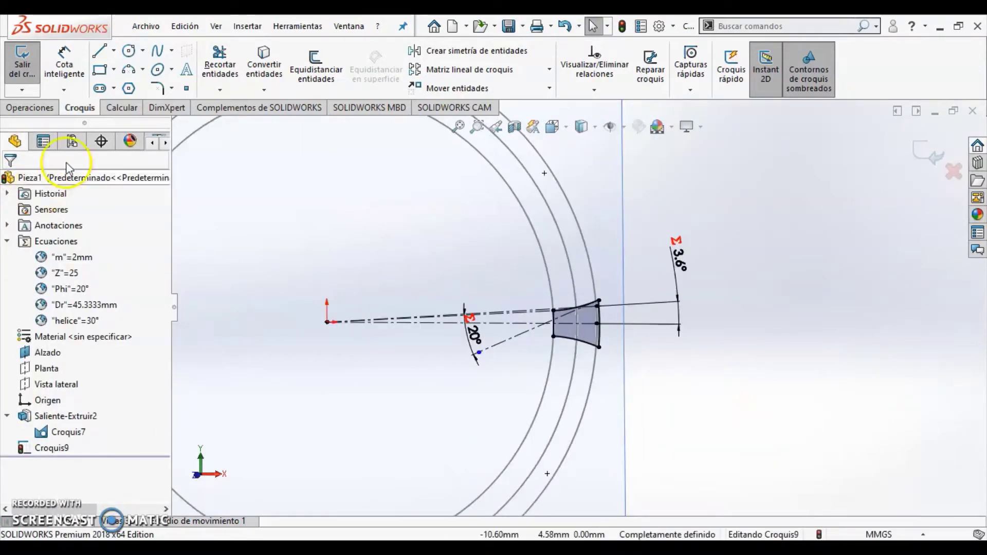
left_click(932, 159)
Show the extruded gear blank Saliente-Extruir2 and hide its base sketch Croquis7
mouse_move(794, 276)
middle_mouse_down()
mouse_move(749, 258)
mouse_move(758, 320)
middle_mouse_up()
scroll(410, 323, "up", 4)
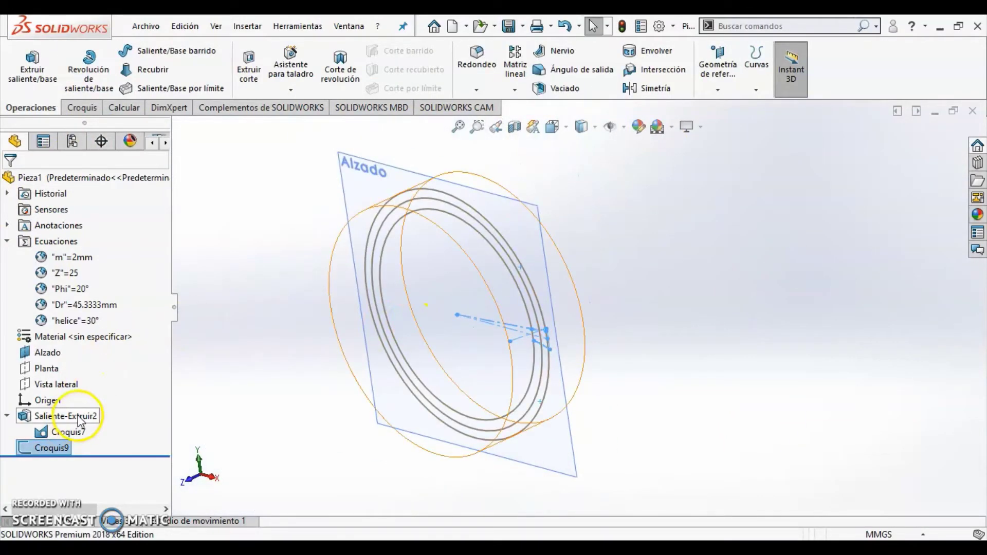
right_click(77, 418)
left_click(88, 261)
middle_click_drag(610, 332, 710, 301)
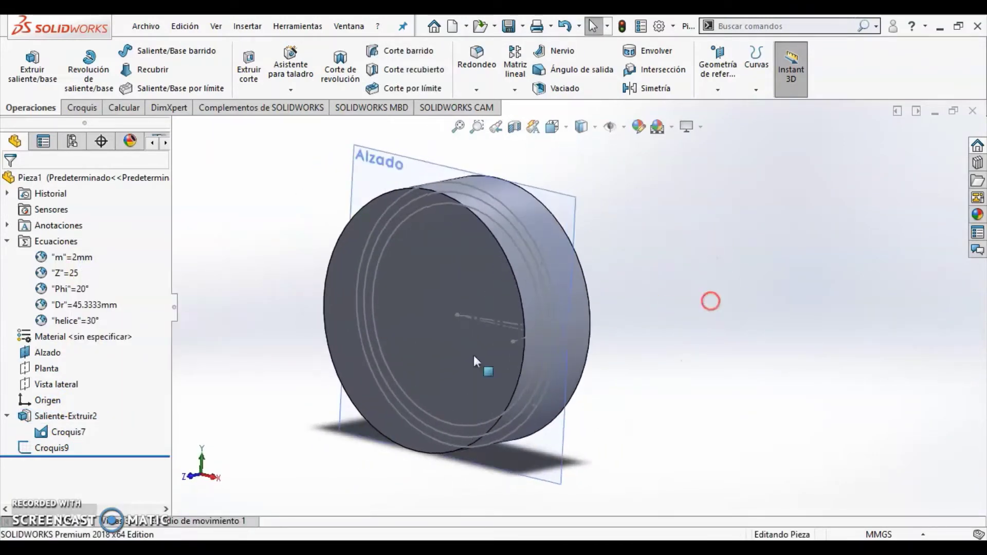
right_click(57, 431)
left_click(72, 334)
Create a reference plane through the tooth sketch's horizontal construction line and the blank's central axis
middle_click_drag(676, 399, 662, 379)
left_click(705, 68)
left_click(720, 112)
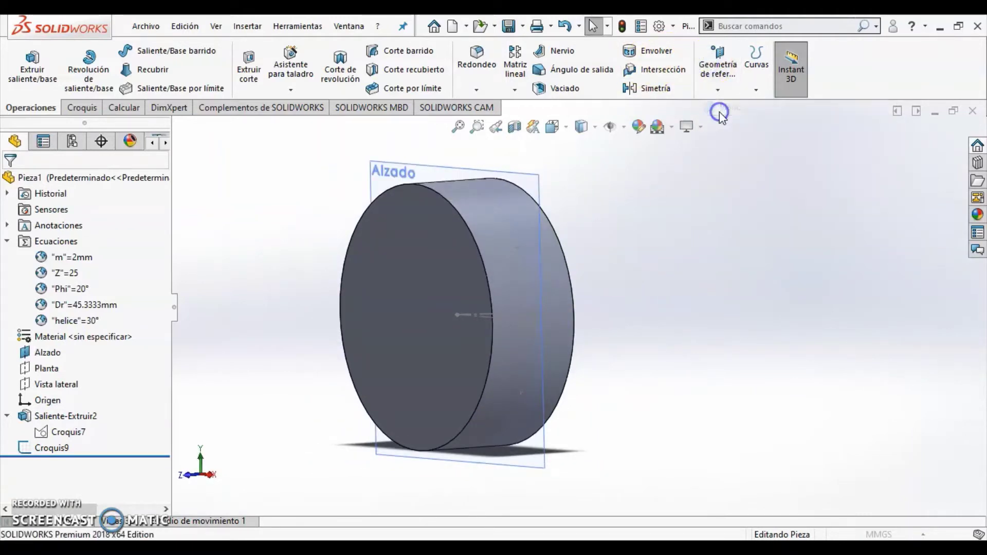
scroll(563, 318, "down", 5)
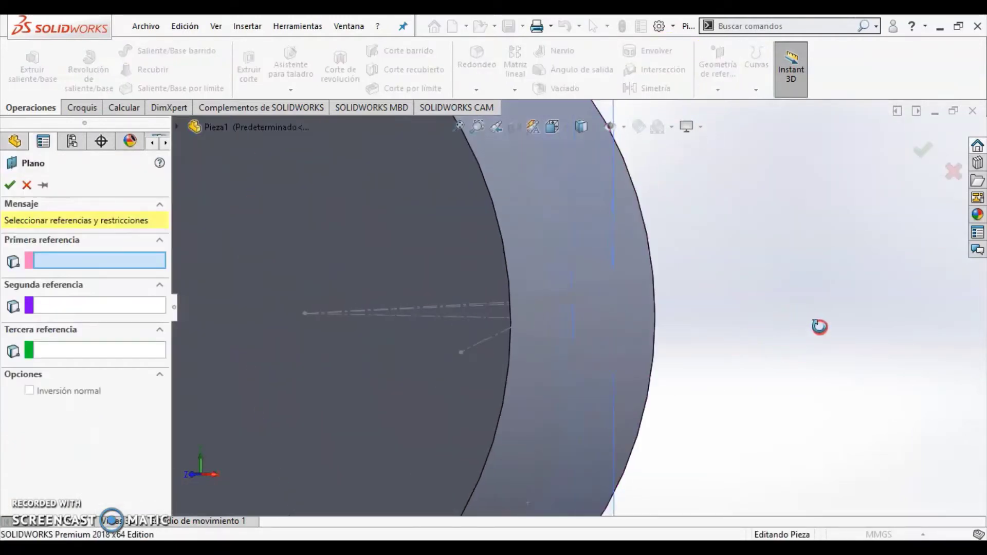
left_click(437, 318)
left_click(623, 126)
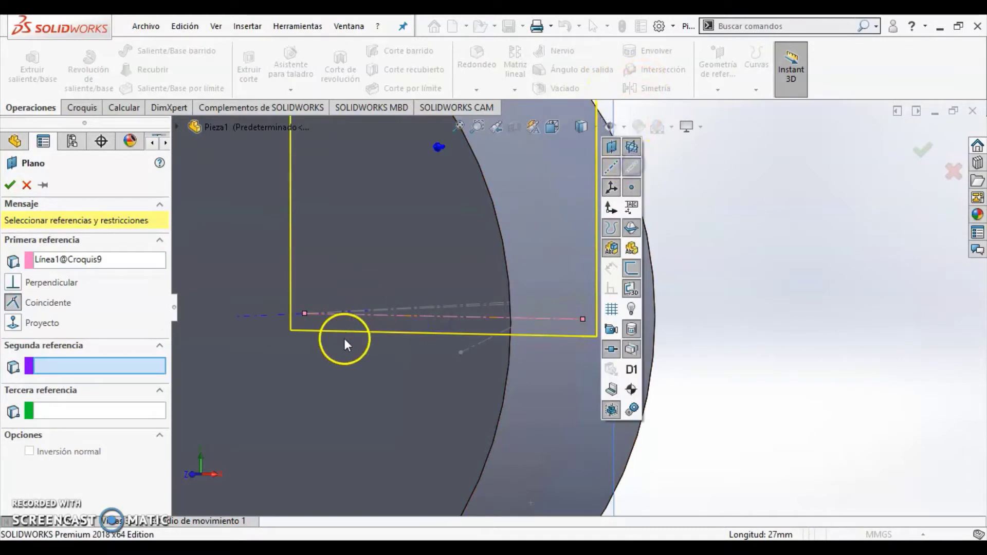
left_click(266, 316)
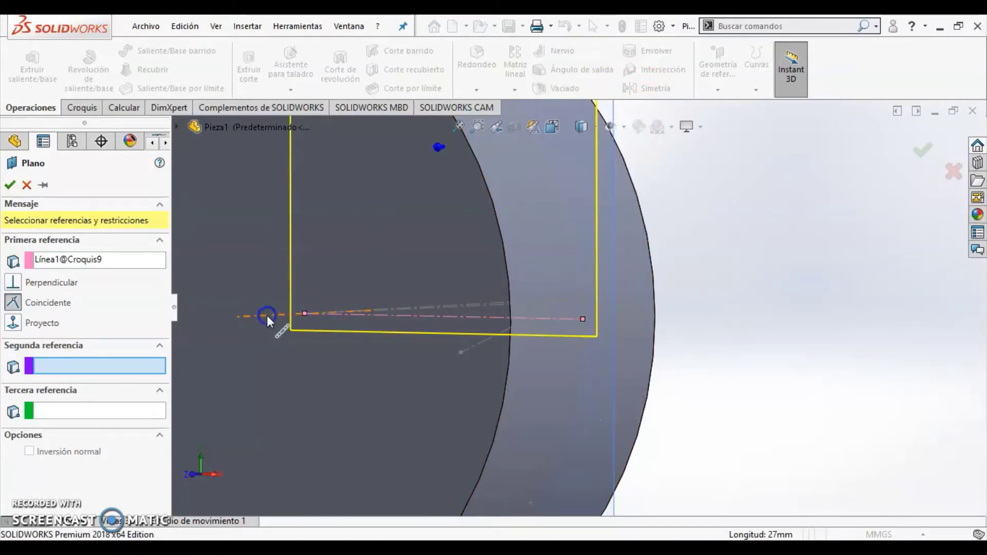
left_click(11, 185)
middle_click_drag(738, 293, 738, 221)
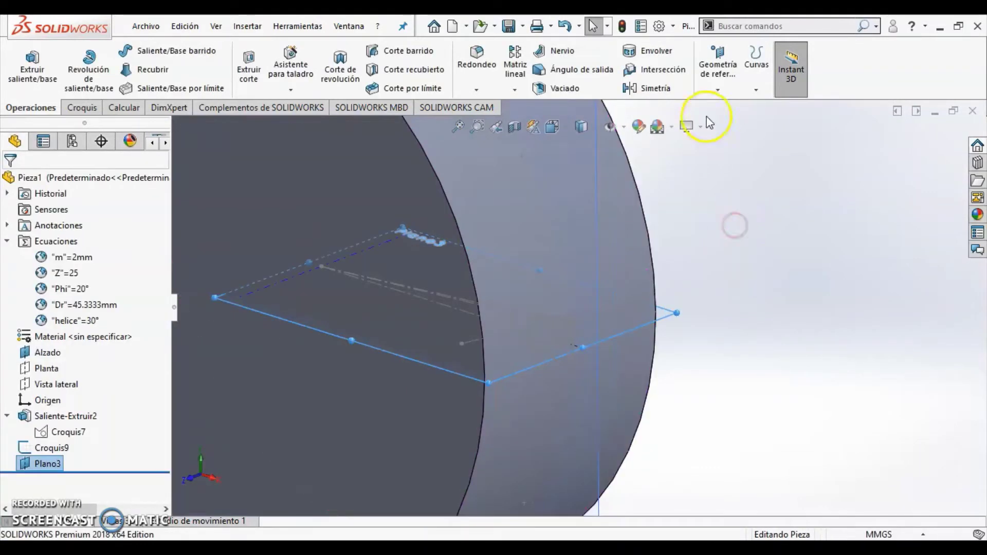
left_click(717, 72)
left_click(720, 111)
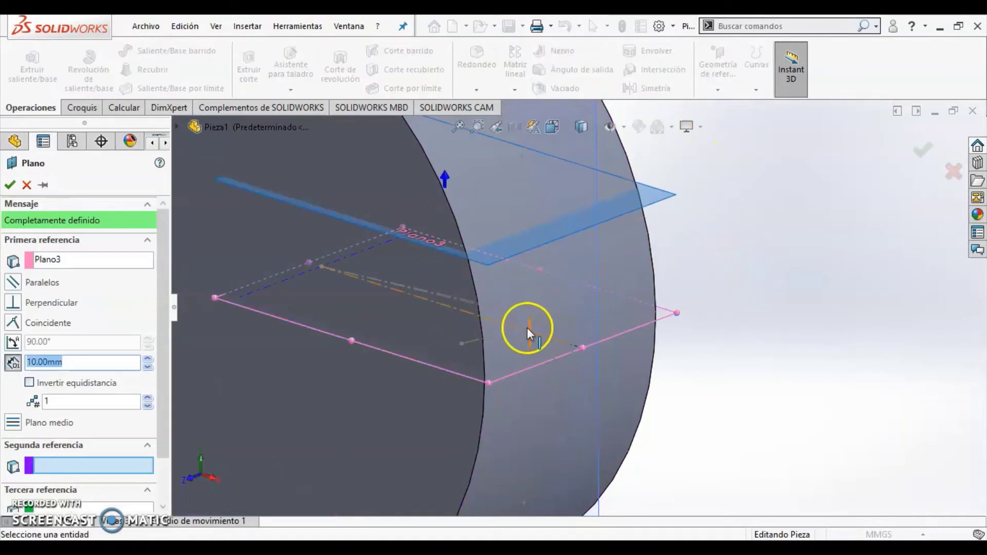
left_click(273, 318)
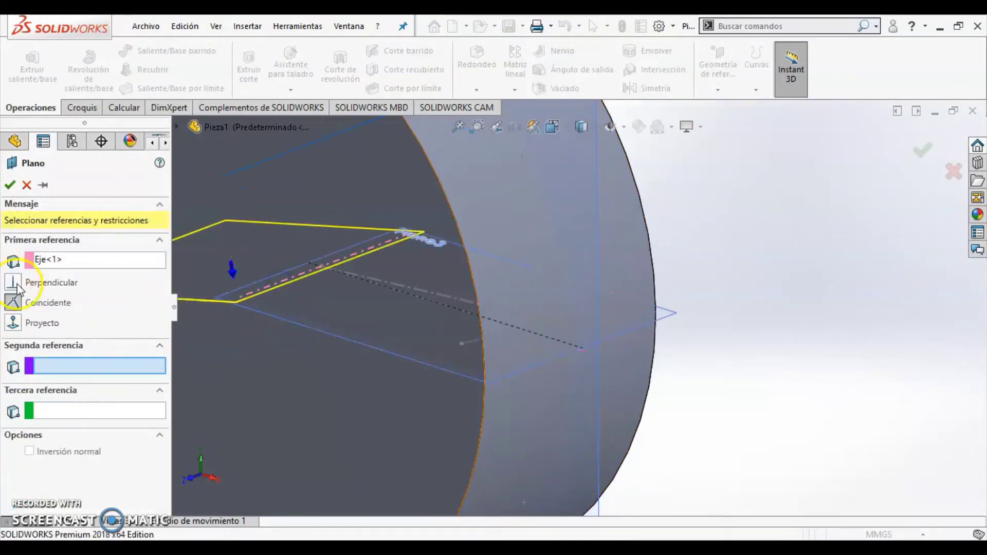
left_click(14, 284)
left_click(282, 290)
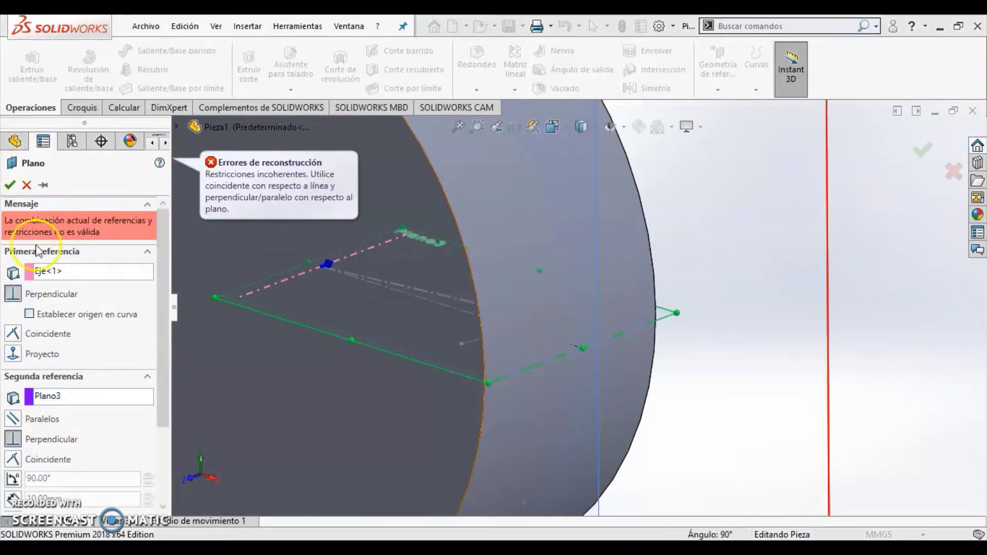
left_click(27, 185)
Create a reference plane perpendicular to Plano3 and coincident with the blank's central axis
left_click(717, 54)
left_click(271, 315)
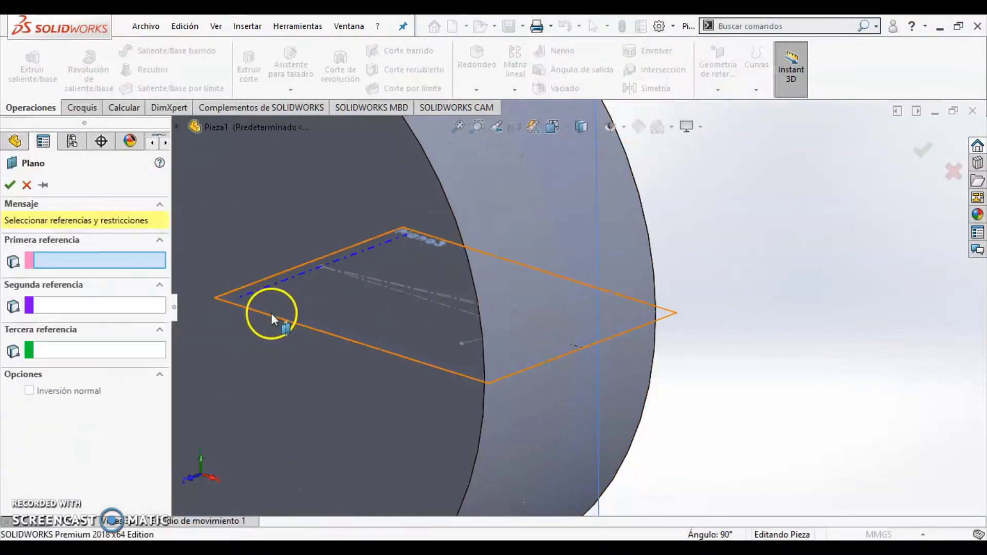
left_click(286, 280)
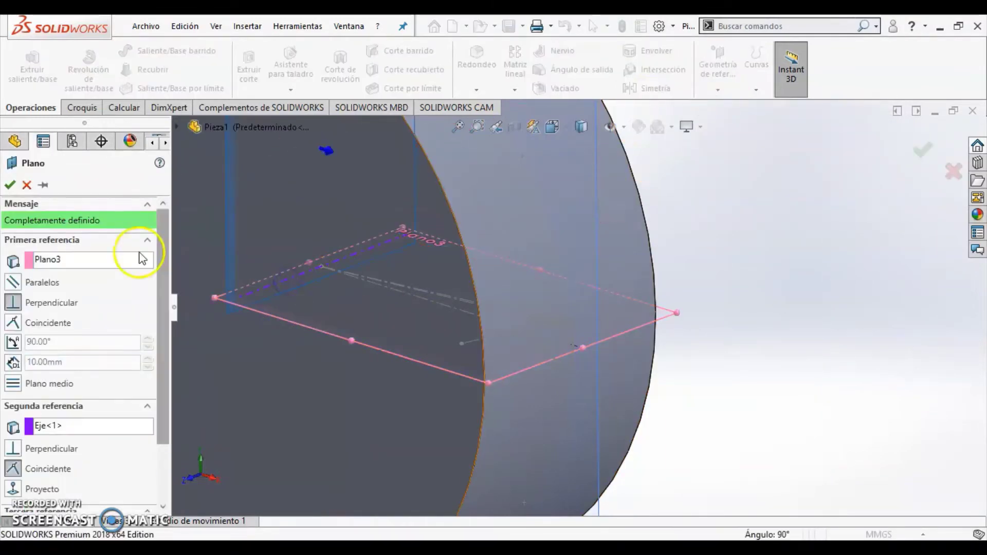
left_click(9, 184)
scroll(485, 270, "up", 5)
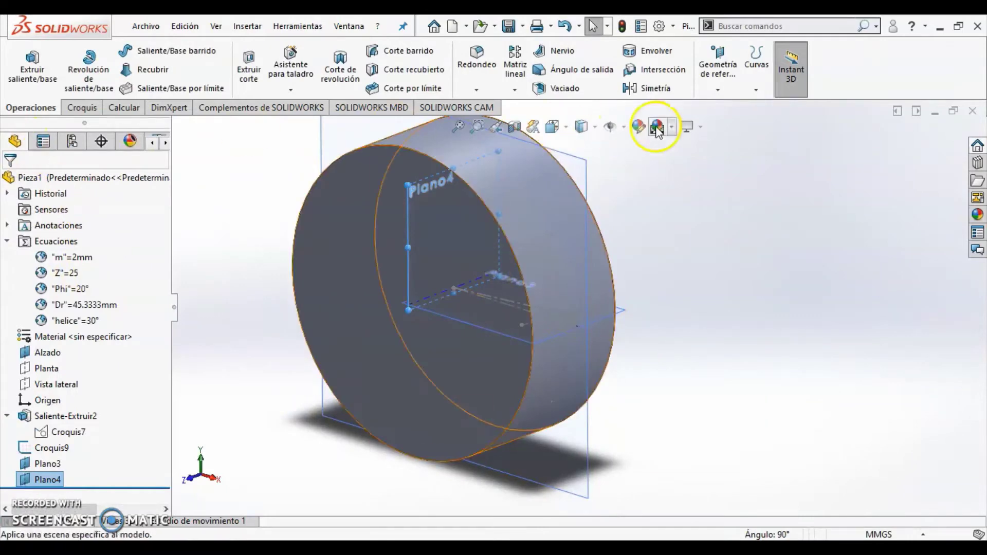
left_click(733, 255)
Sketch a sloping line about 23.79 mm long on Plano4, running between the blank's two face edges and crossing near the origin
mouse_move(733, 256)
middle_mouse_down()
mouse_move(716, 236)
mouse_move(740, 238)
middle_mouse_up()
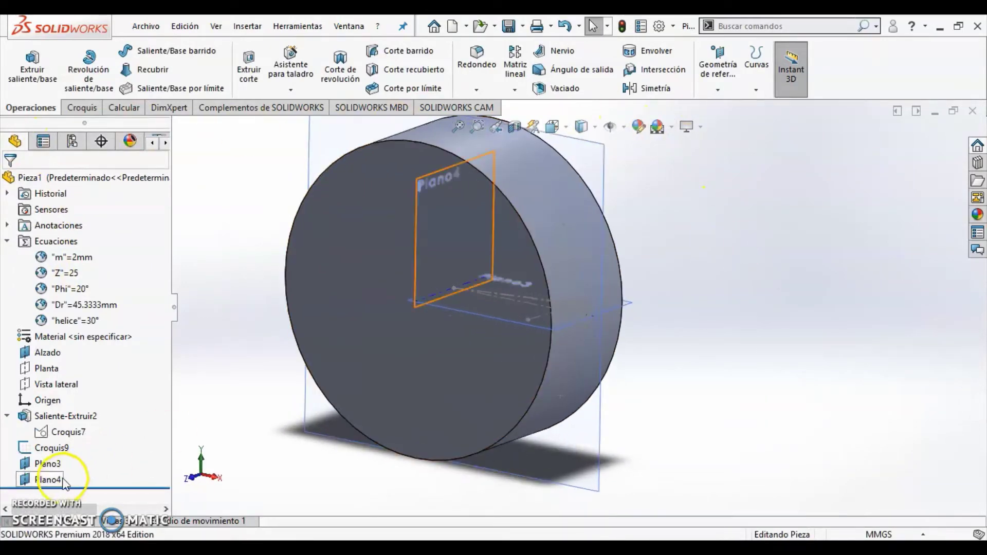
right_click(65, 482)
left_click(93, 247)
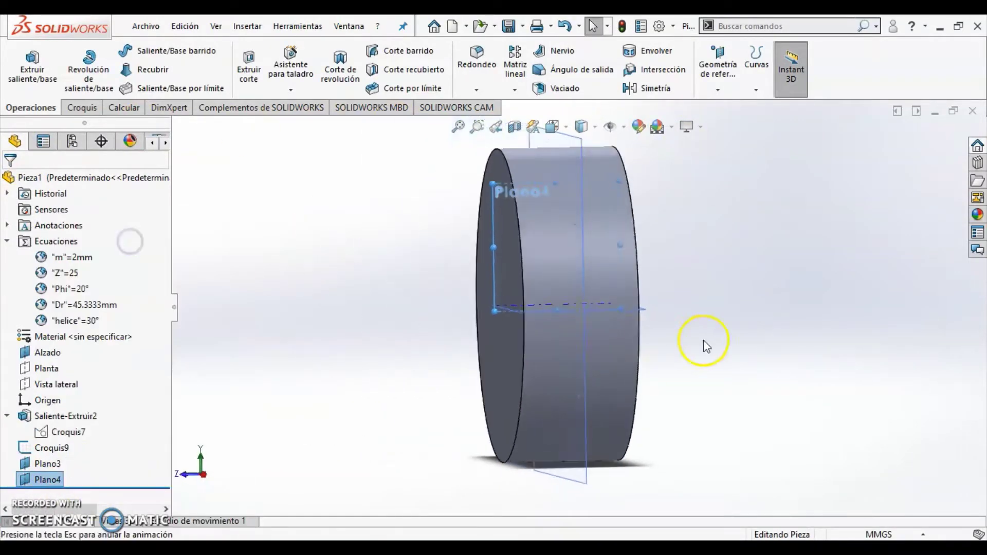
left_click(99, 106)
left_click(99, 50)
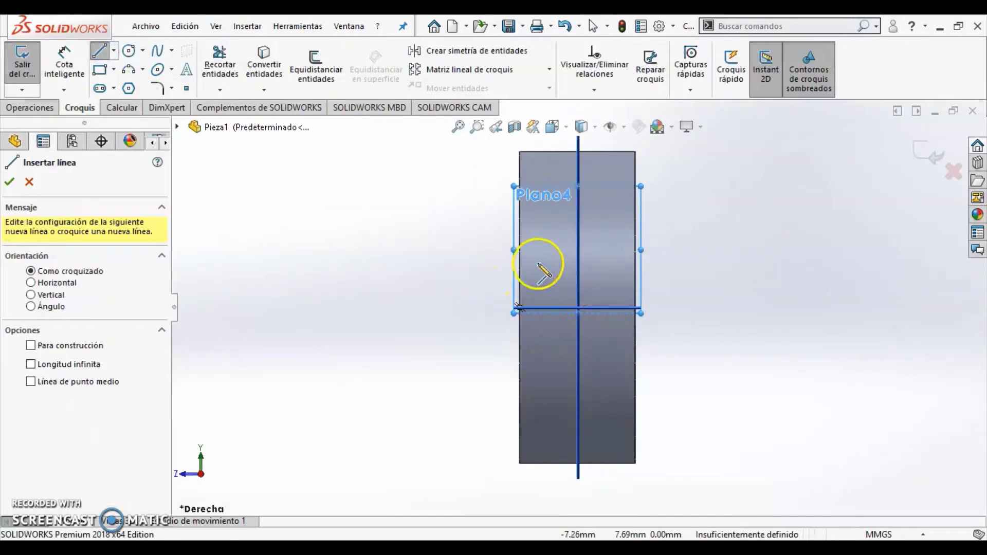
left_click_drag(520, 270, 578, 309)
left_click(635, 346)
key("Escape")
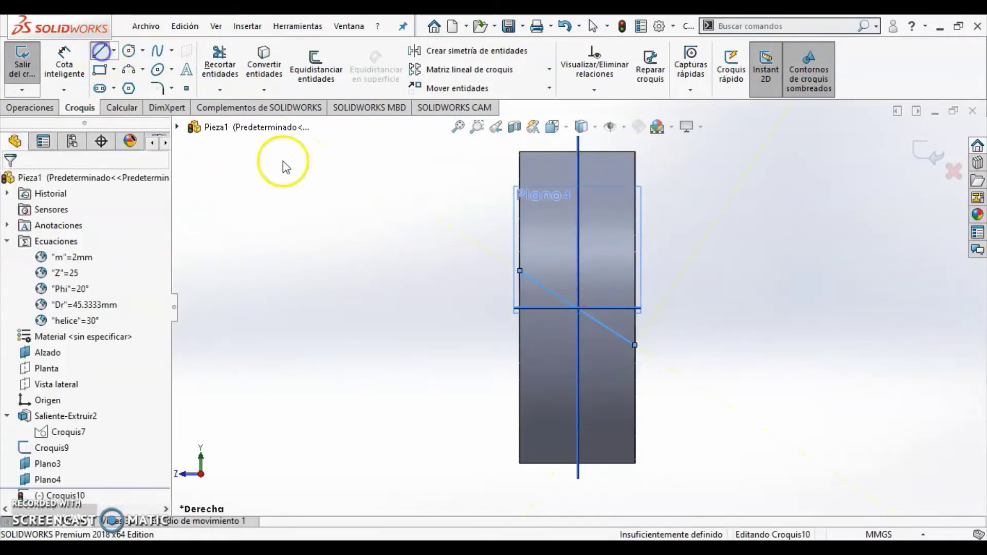
Add a midpoint relation between the sloping line and the origin
left_click(586, 312)
scroll(586, 312, "down", 6)
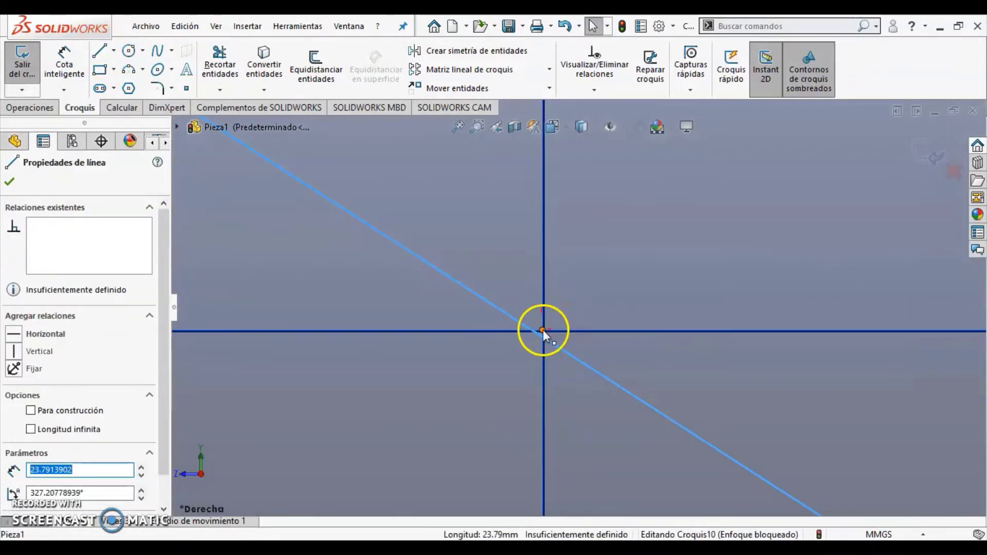
left_click(542, 329, "ctrl")
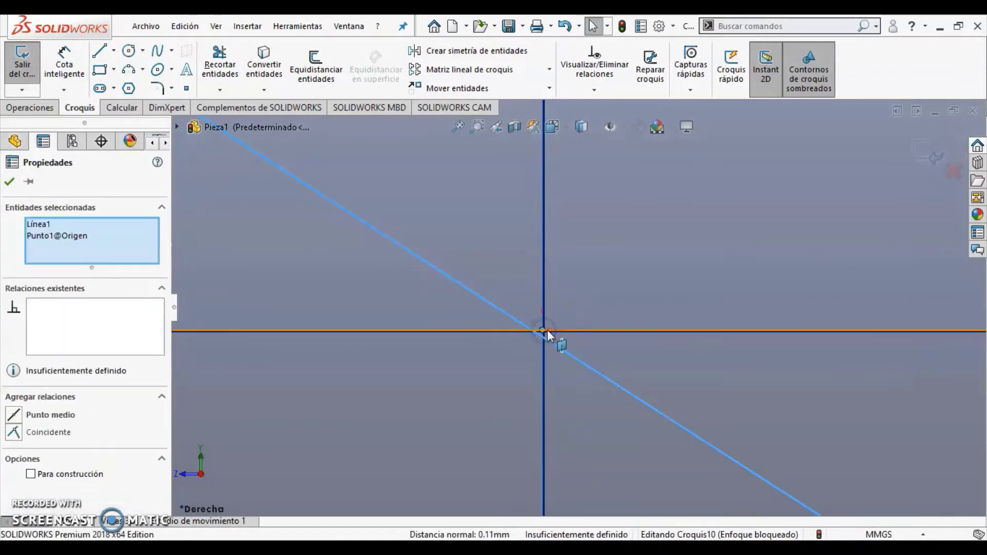
left_click(20, 412)
left_click(9, 181)
Dimension the angle between the sloping line and the horizontal plane line as ="helice", and exit the sketch
scroll(651, 268, "up", 2)
left_click(30, 107)
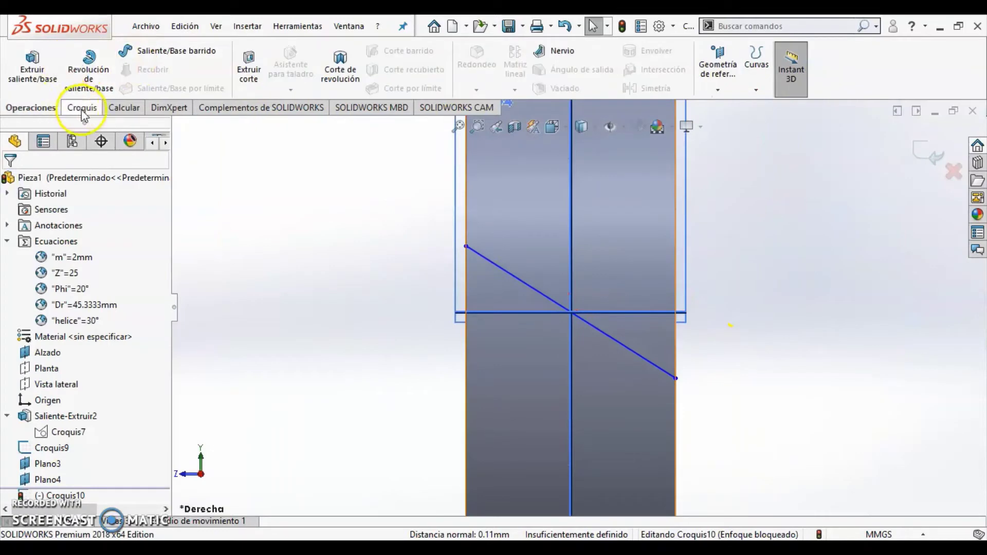
left_click(80, 108)
left_click(64, 64)
left_click(650, 313)
left_click(655, 366)
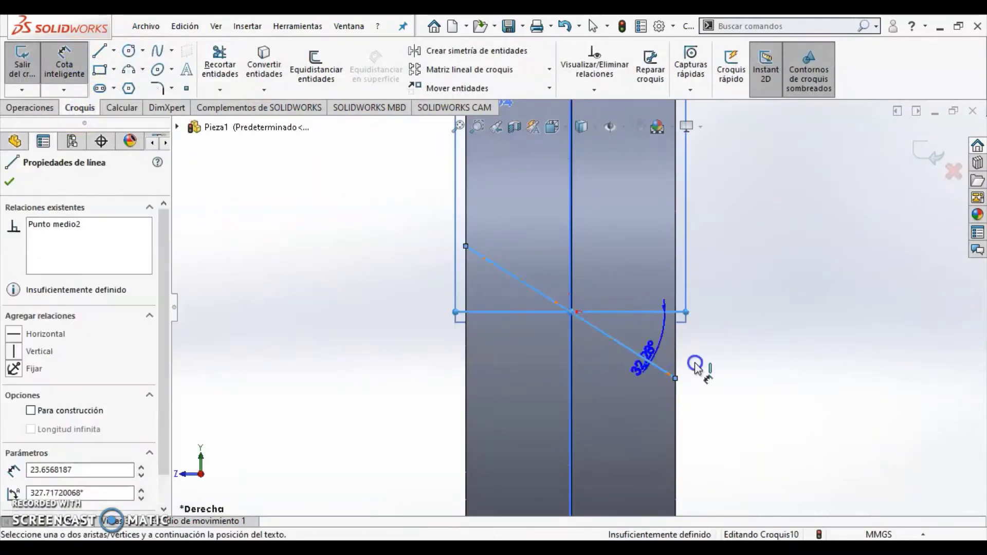
left_click(740, 366)
left_click(736, 405)
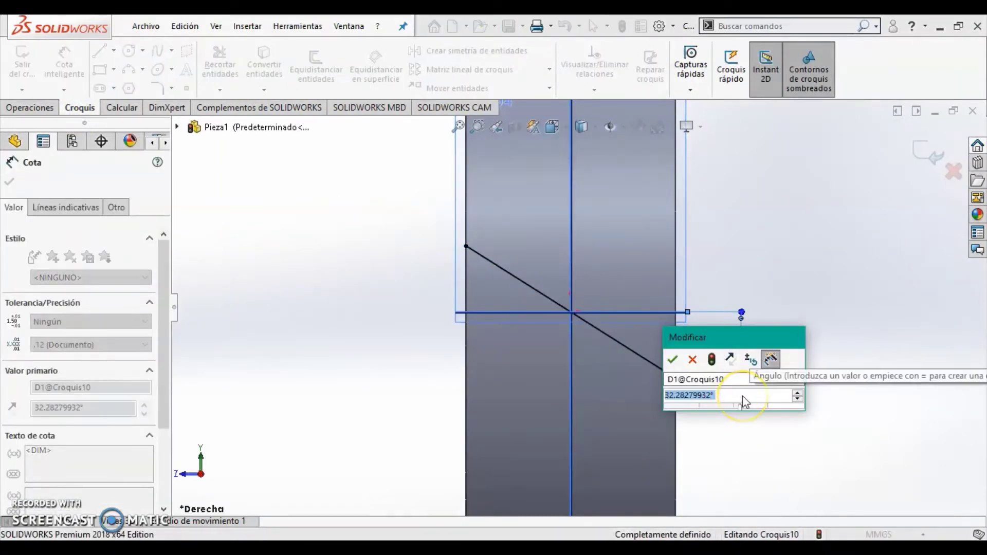
type("=")
left_click(829, 408)
left_click(851, 473)
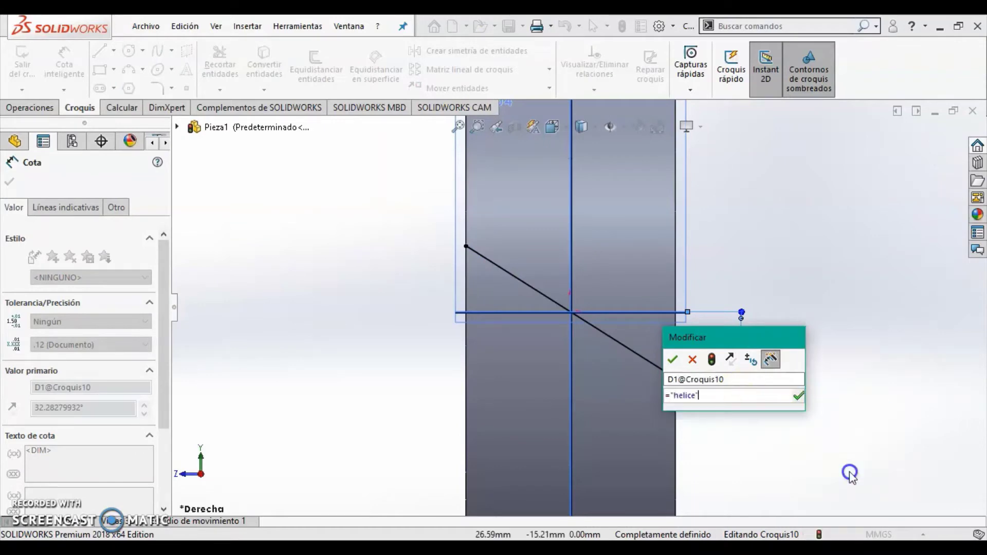
key("Return")
left_click(15, 141)
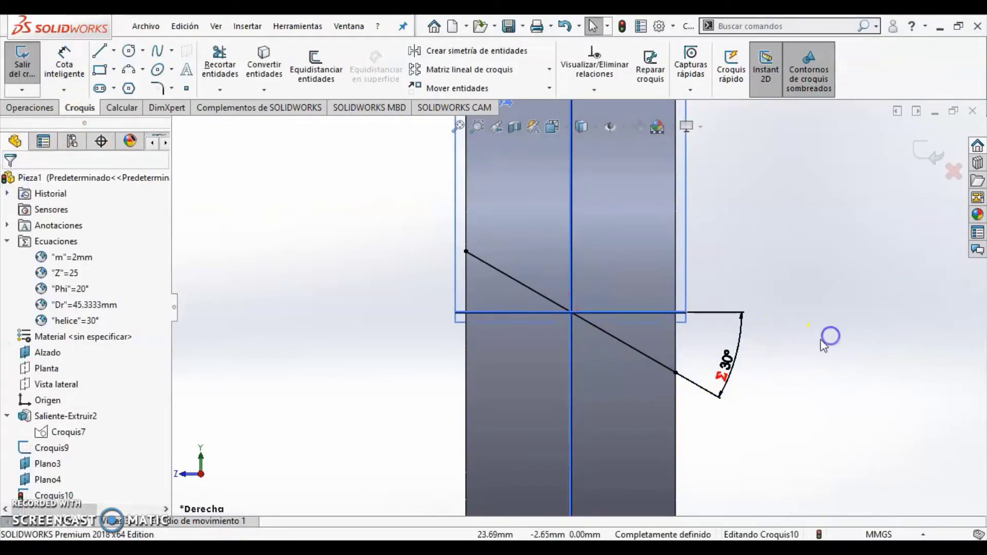
mouse_move(821, 340)
middle_mouse_down()
mouse_move(843, 343)
mouse_move(846, 377)
middle_mouse_up()
left_click(924, 154)
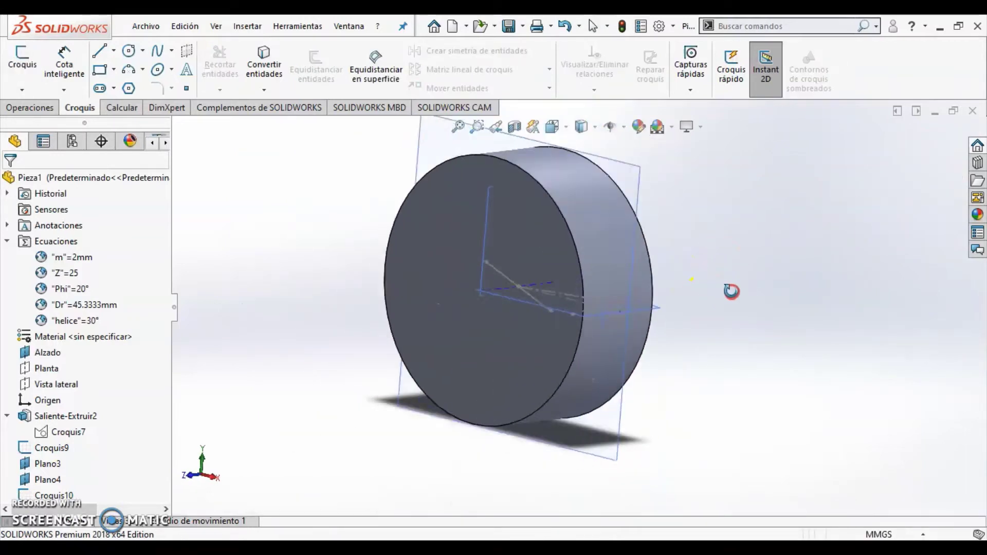
Project the sloping-line sketch Croquis10 onto the outer cylindrical face of the gear blank as a sketch-on-faces projected curve
left_click(29, 108)
left_click(755, 72)
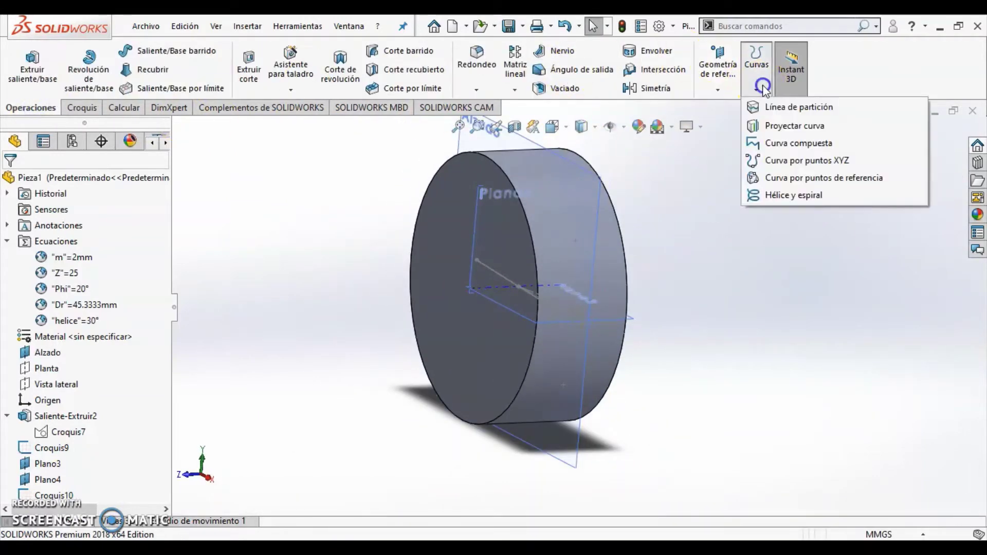
left_click(787, 149)
left_click(491, 276)
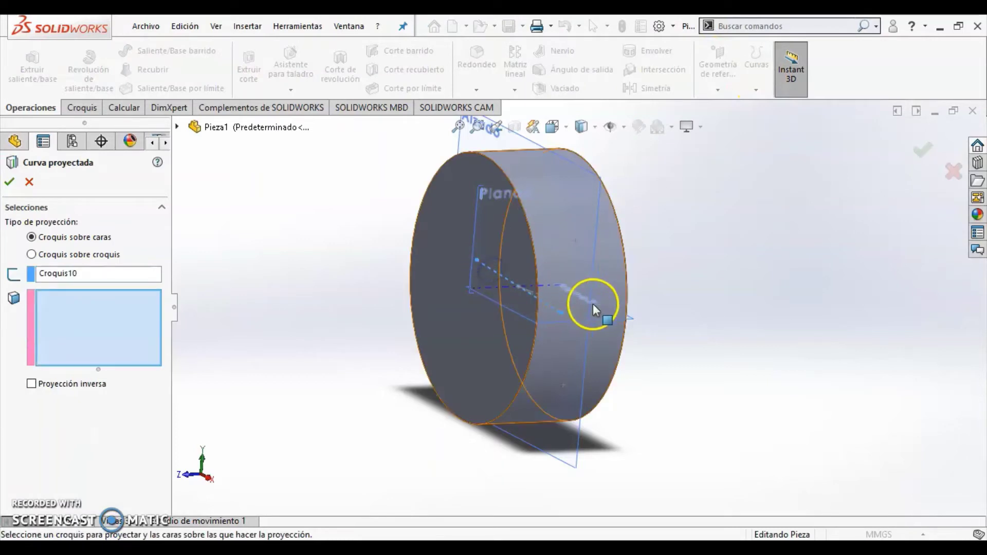
left_click(590, 301)
left_click(10, 182)
Insert a derived sketch of the tooth-space profile Croquis9 on the front face of the gear blank
middle_click_drag(336, 316, 371, 323)
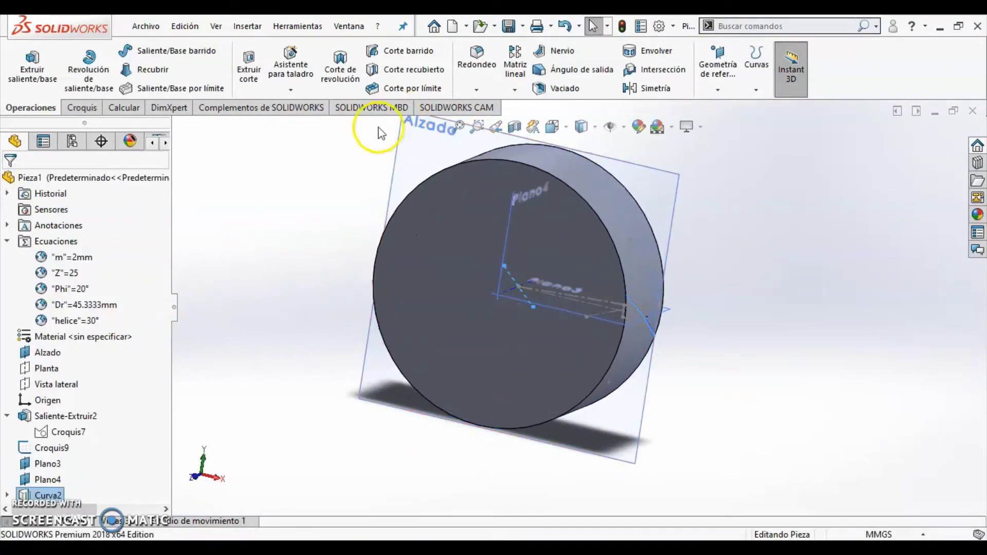
left_click(71, 443)
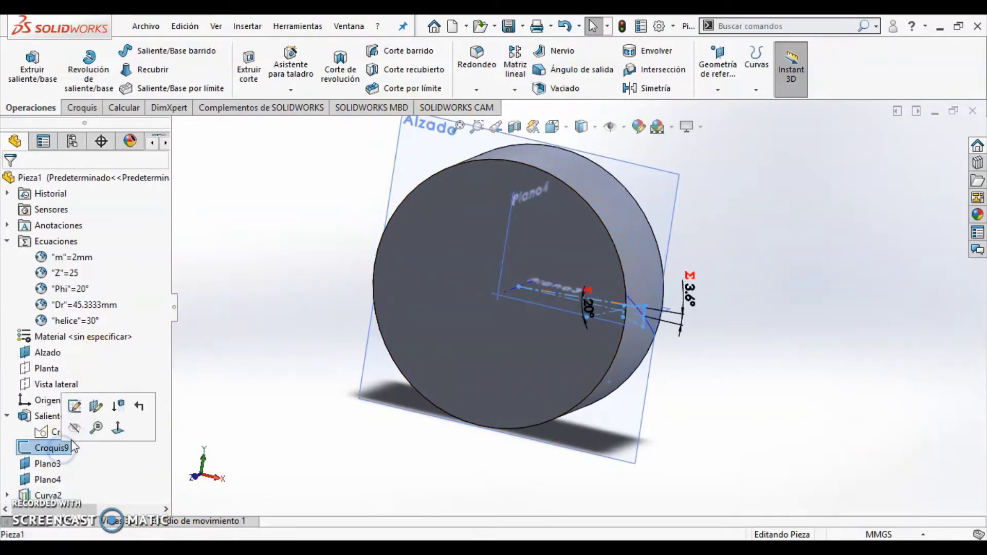
left_click(461, 321)
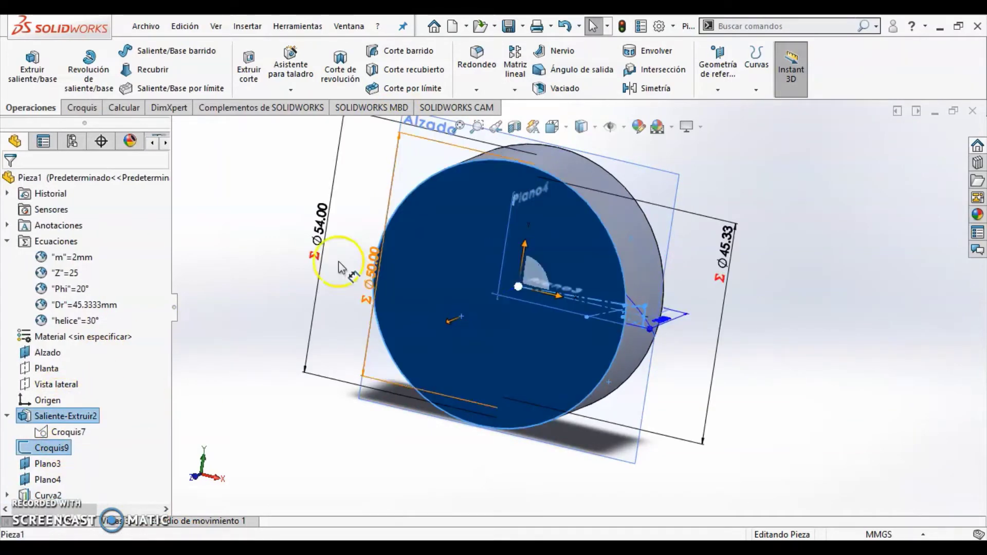
left_click(81, 107)
left_click(65, 70)
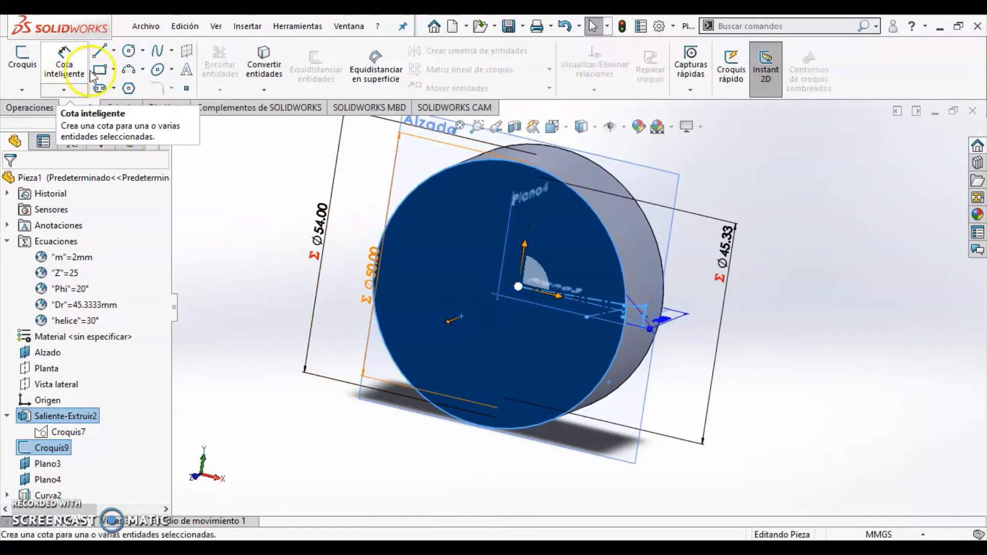
left_click(247, 26)
left_click(282, 450)
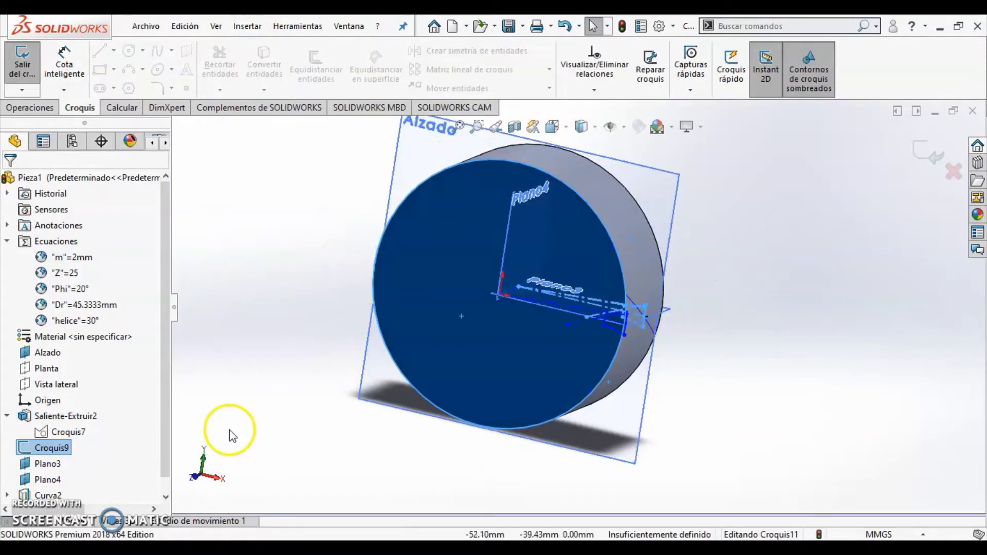
Add a pierce relation between the derived profile's centre point and the blank's central axis
scroll(603, 307, "down", 5)
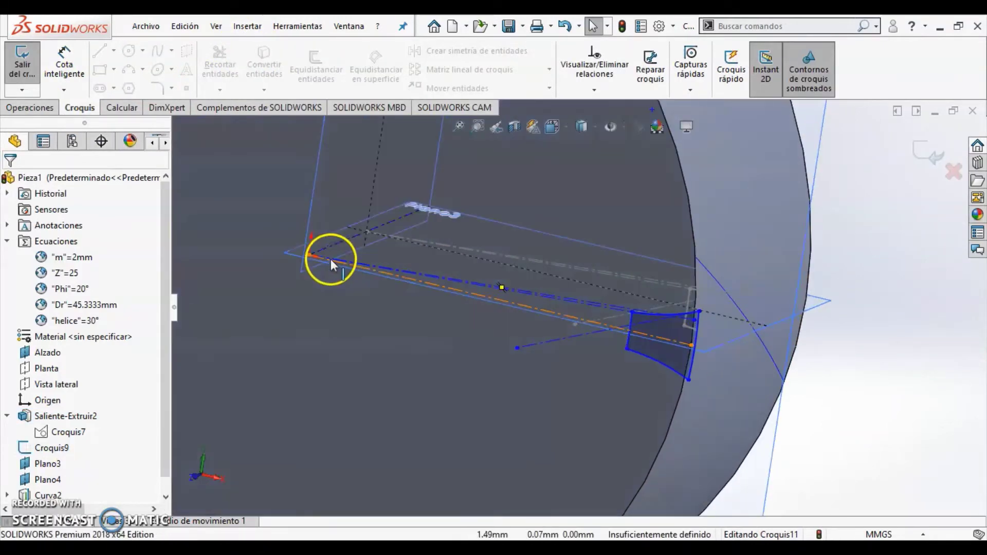
left_click(310, 254)
left_click(324, 261, "ctrl")
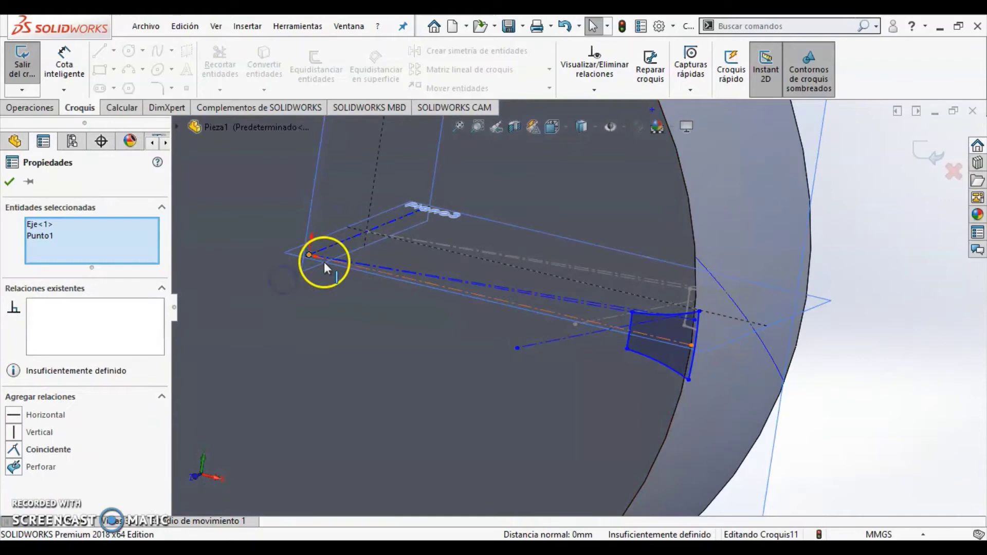
left_click(11, 468)
Add a pierce relation between the outer end of the front profile's centreline and the projected helix curve
left_click(690, 345)
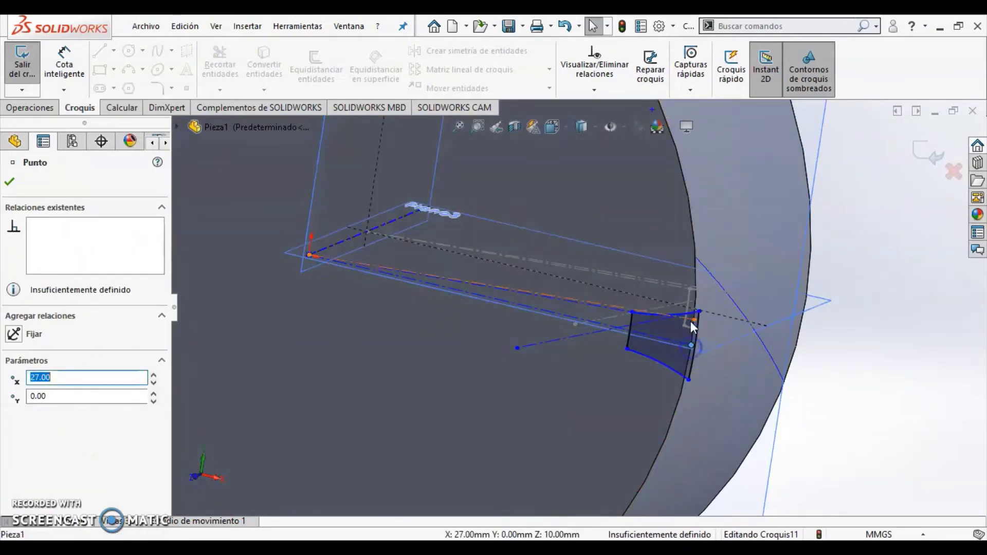
left_click(705, 267, "ctrl")
left_click(23, 432)
left_click(10, 182)
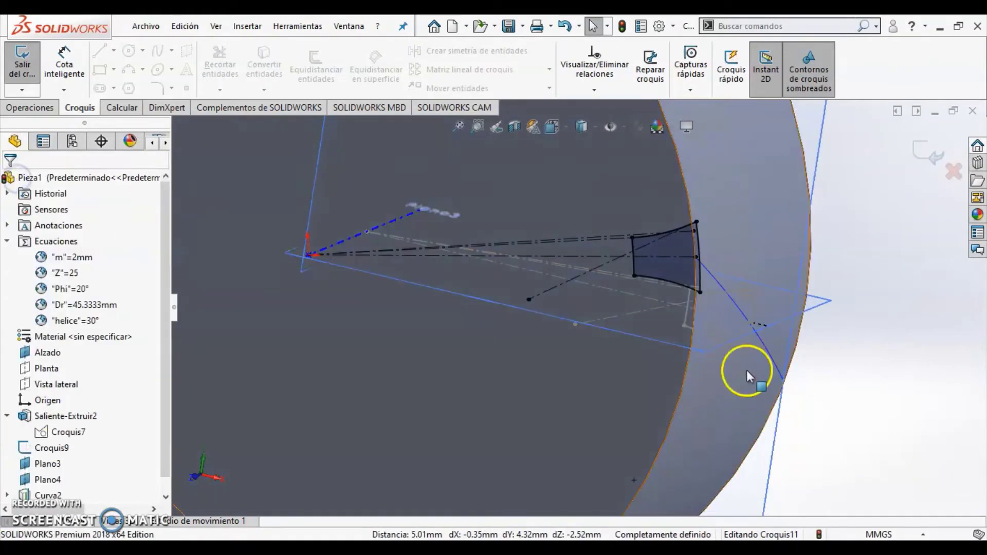
Exit the front-face sketch and insert another derived sketch of Croquis9 on the blank's opposite face
mouse_move(872, 252)
middle_mouse_down()
mouse_move(788, 220)
mouse_move(825, 237)
middle_mouse_up()
middle_click_drag(877, 310, 771, 306)
left_click(51, 448)
left_click(905, 324, "ctrl")
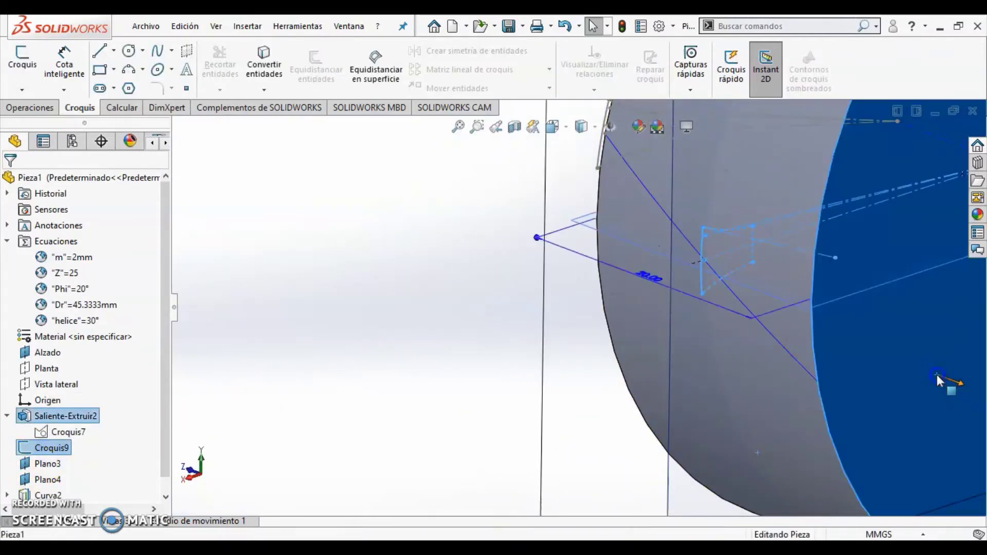
left_click(247, 25)
left_click(291, 454)
Add a coincident relation between the opposite-face profile's centre point and the blank's central axis
scroll(671, 363, "up", 4)
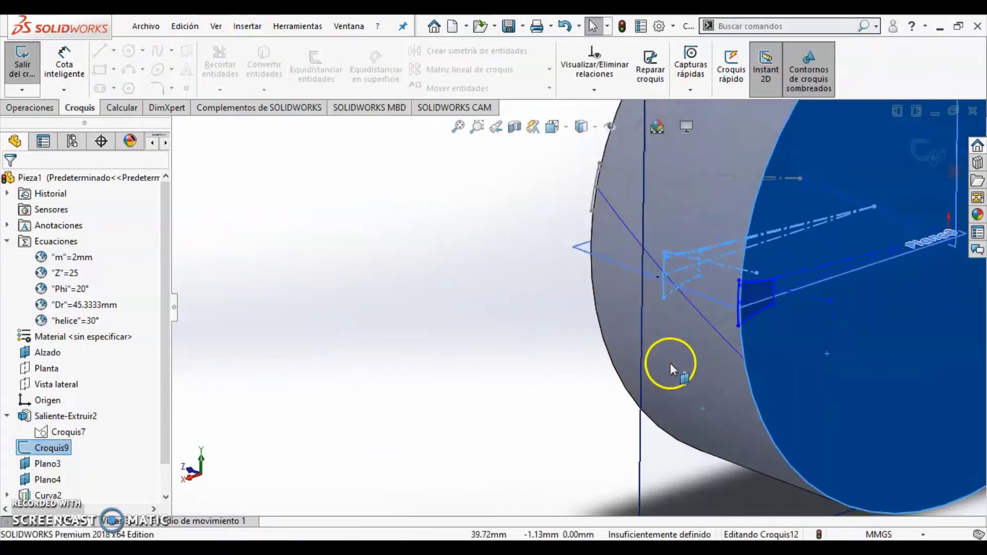
scroll(797, 242, "down", 4)
scroll(789, 294, "down", 5)
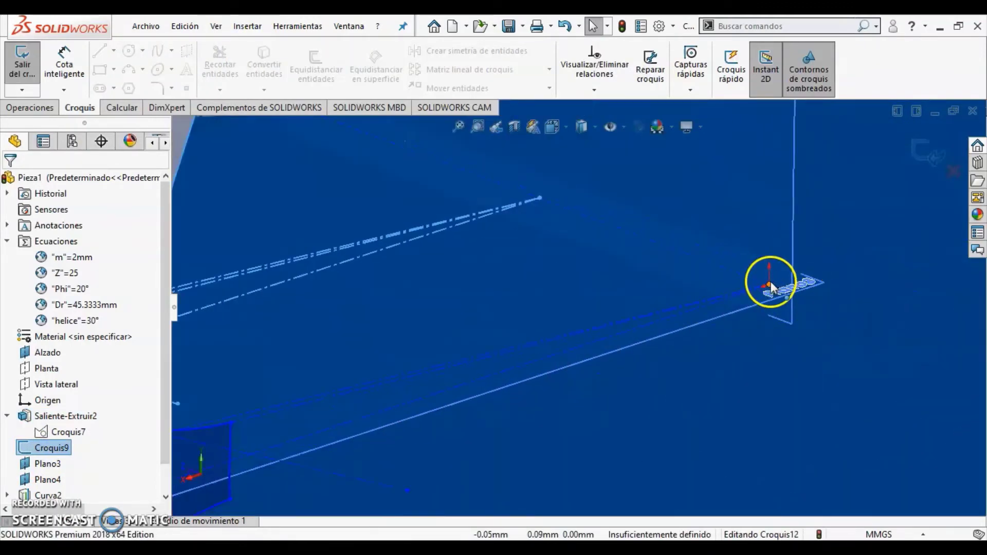
left_click(769, 282)
left_click(753, 279, "ctrl")
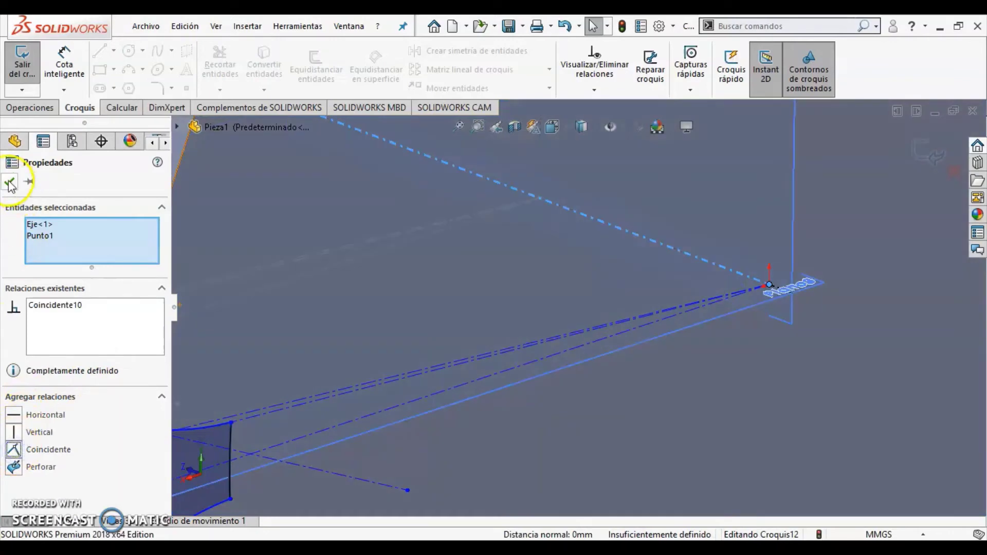
left_click(10, 182)
Add a pierce relation between the outer centreline endpoint of the opposite-face profile and the projected curve, and exit the sketch
scroll(495, 315, "up", 3)
scroll(396, 401, "down", 3)
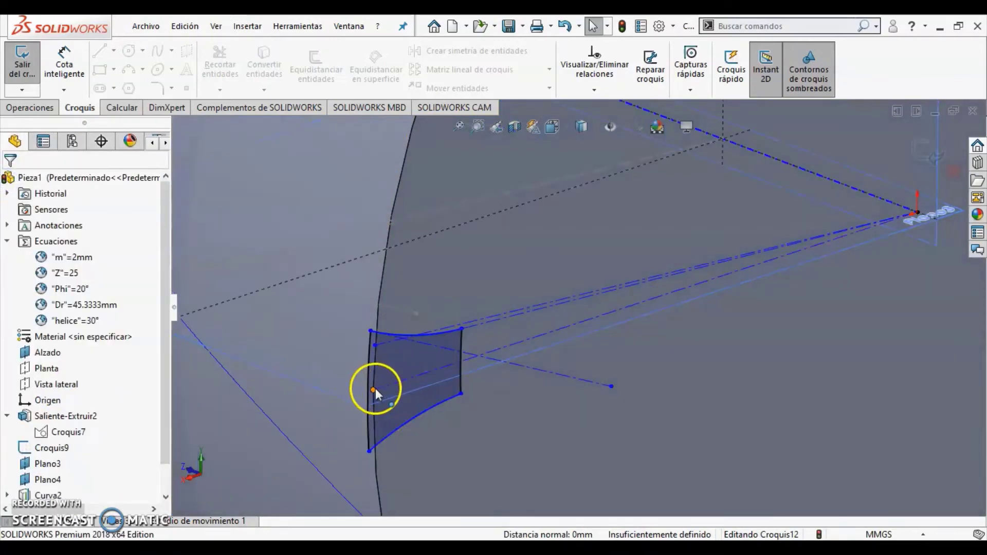
left_click(374, 390)
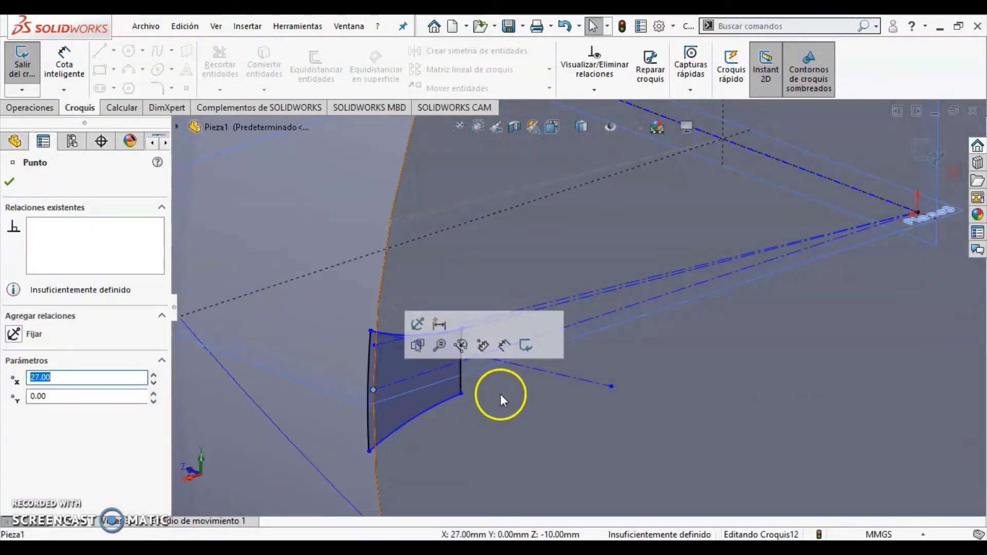
middle_click_drag(500, 394, 445, 372)
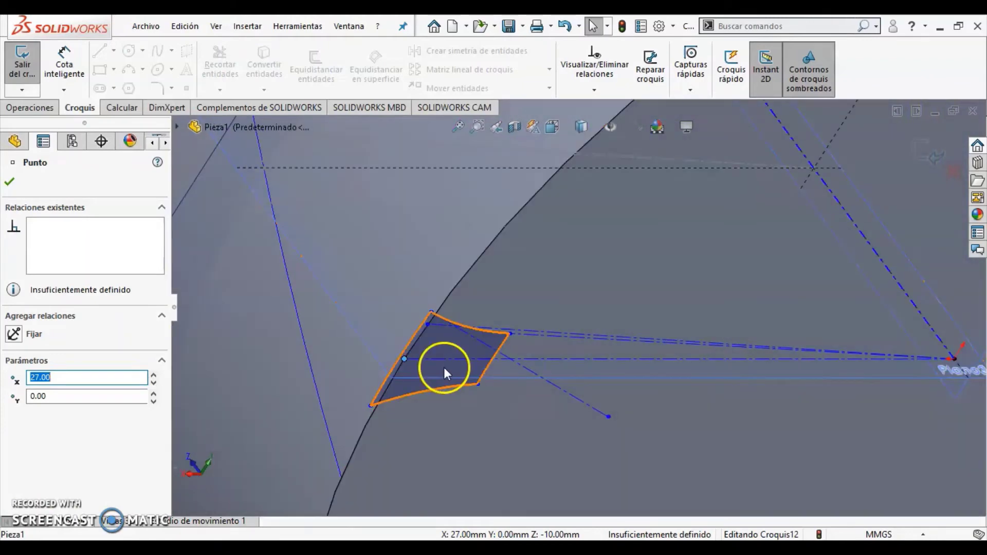
left_click(331, 448, "ctrl")
left_click(13, 432)
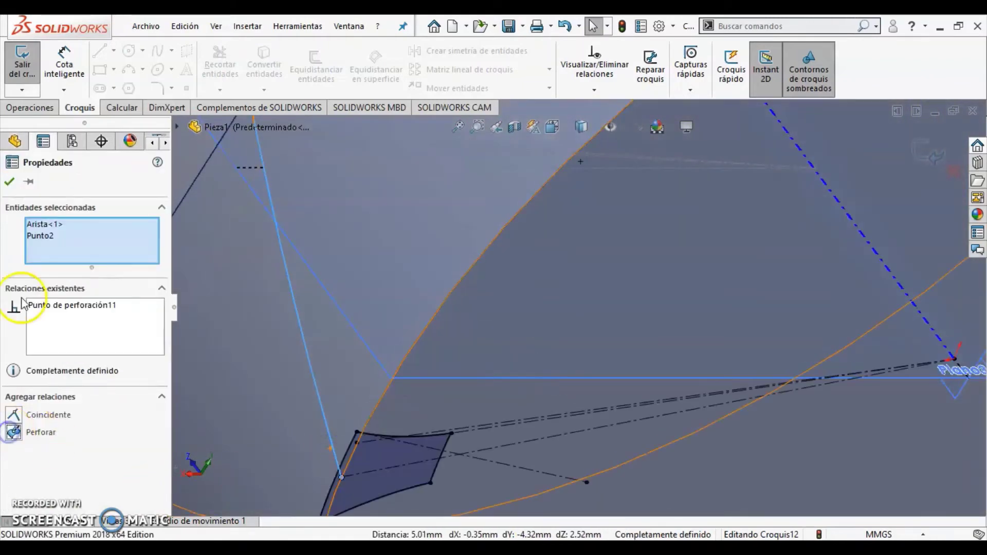
left_click(8, 186)
scroll(372, 352, "up", 5)
mouse_move(230, 247)
middle_mouse_down()
mouse_move(273, 253)
mouse_move(294, 339)
middle_mouse_up()
left_click(930, 157)
Create a lofted cut through the three tooth-space profiles Croquis11, Croquis9 and Croquis12, in that order
mouse_move(826, 335)
middle_mouse_down()
mouse_move(793, 392)
mouse_move(817, 359)
mouse_move(806, 326)
middle_mouse_up()
left_click(49, 107)
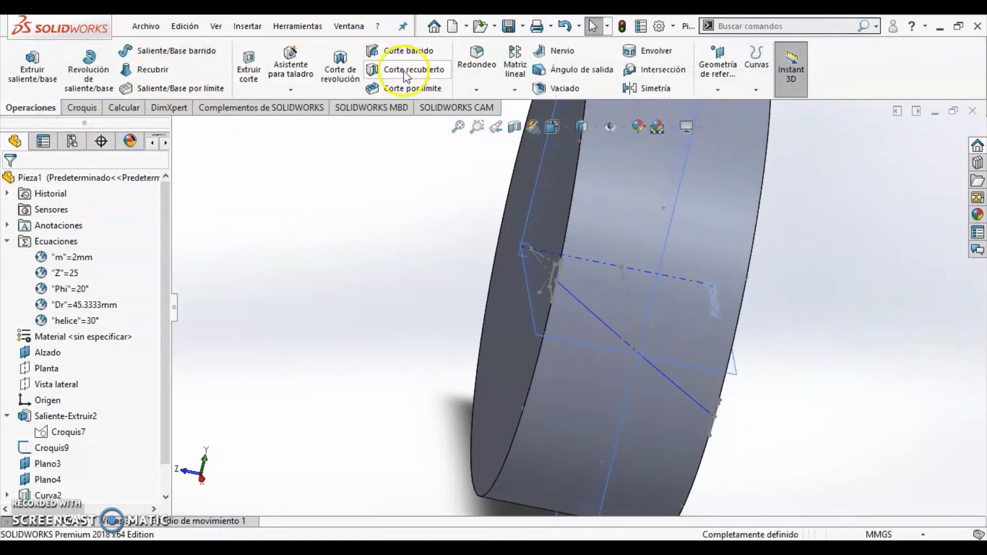
middle_click_drag(313, 245, 348, 289)
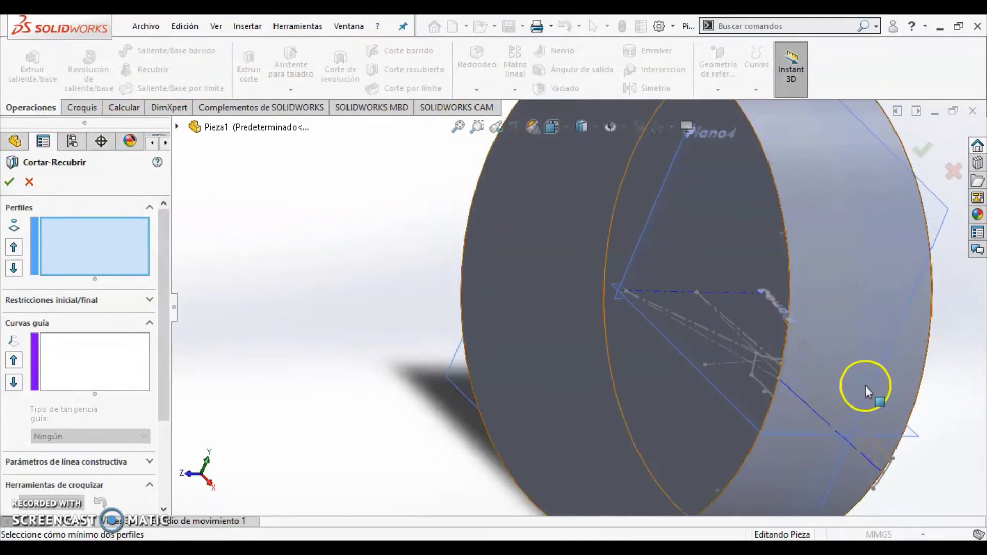
scroll(874, 387, "down", 2)
scroll(925, 389, "up", 1)
scroll(985, 395, "up", 1)
middle_click_drag(833, 393, 956, 401)
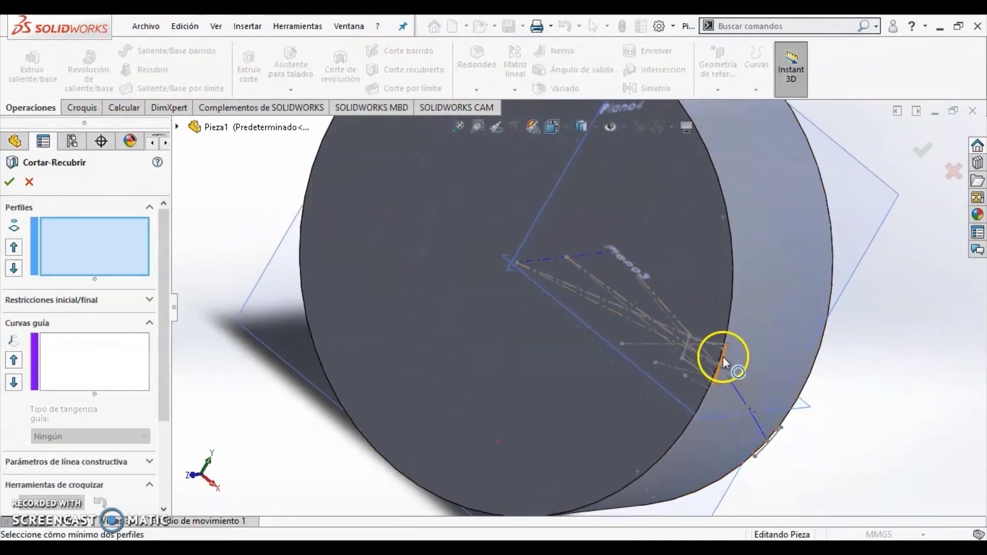
left_click(722, 359)
middle_click_drag(877, 432, 920, 385)
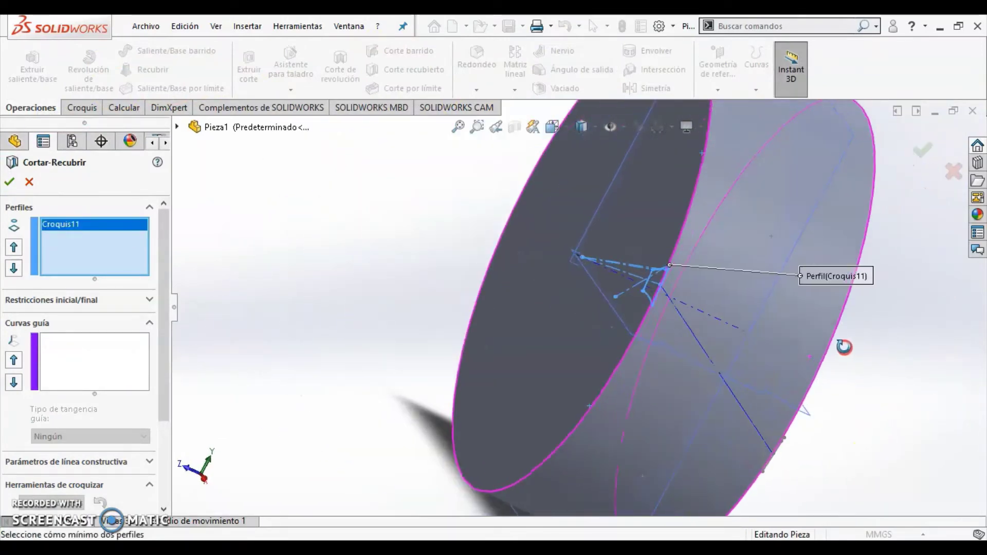
left_click(740, 402)
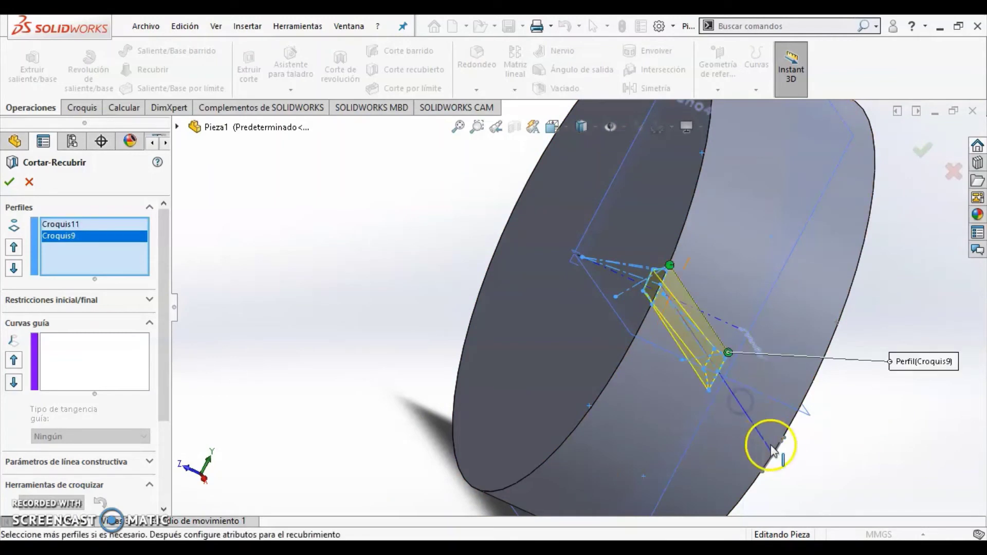
left_click(779, 452)
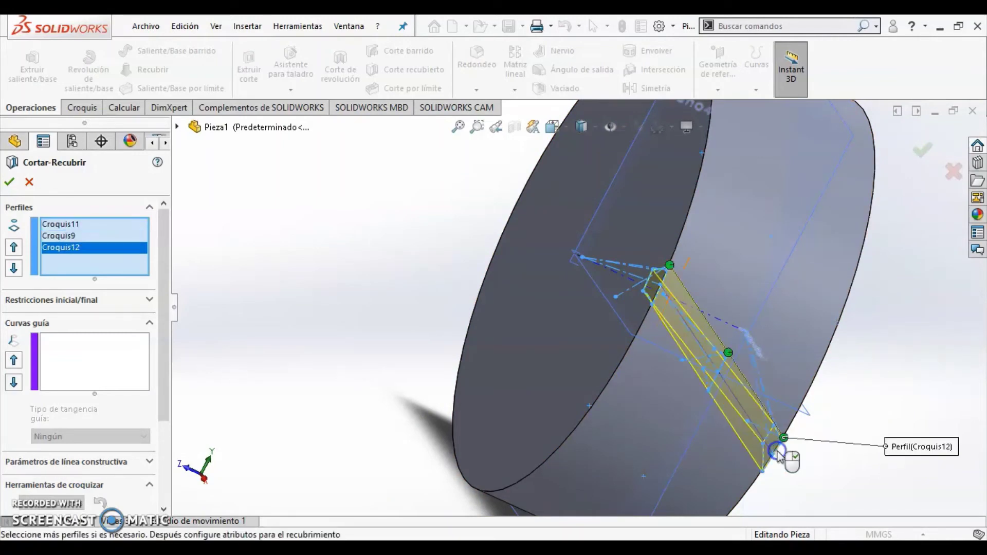
left_click(10, 183)
Hide the reference planes Plano4 and Plano3 and turn off the display of temporary axes
middle_click_drag(308, 331, 297, 358)
right_click(46, 464)
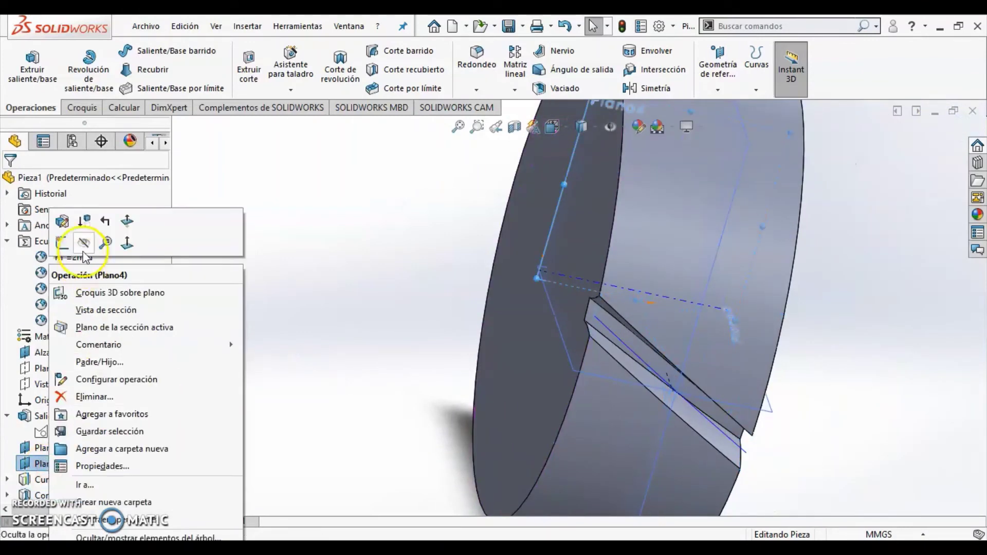
left_click(77, 241)
right_click(46, 447)
left_click(75, 244)
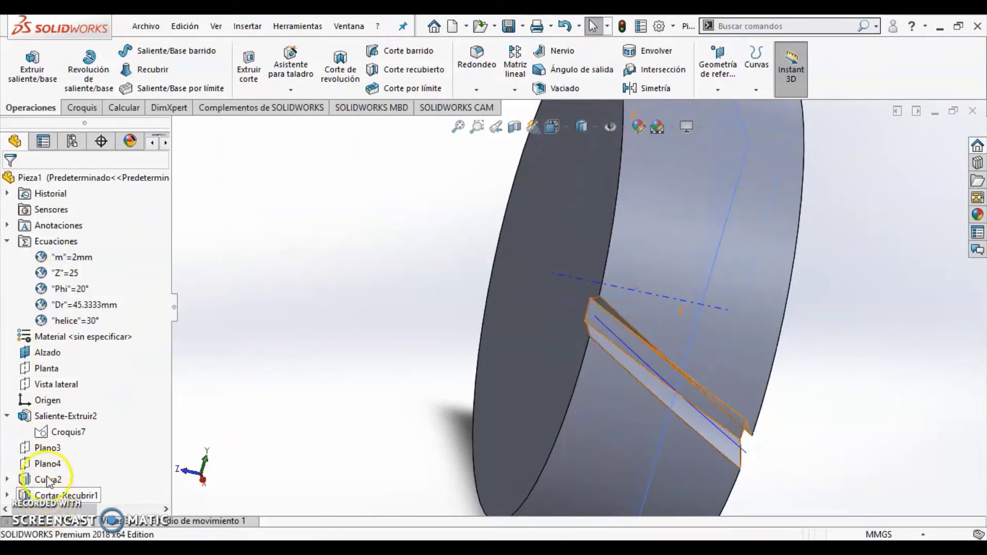
middle_click_drag(319, 400, 357, 435)
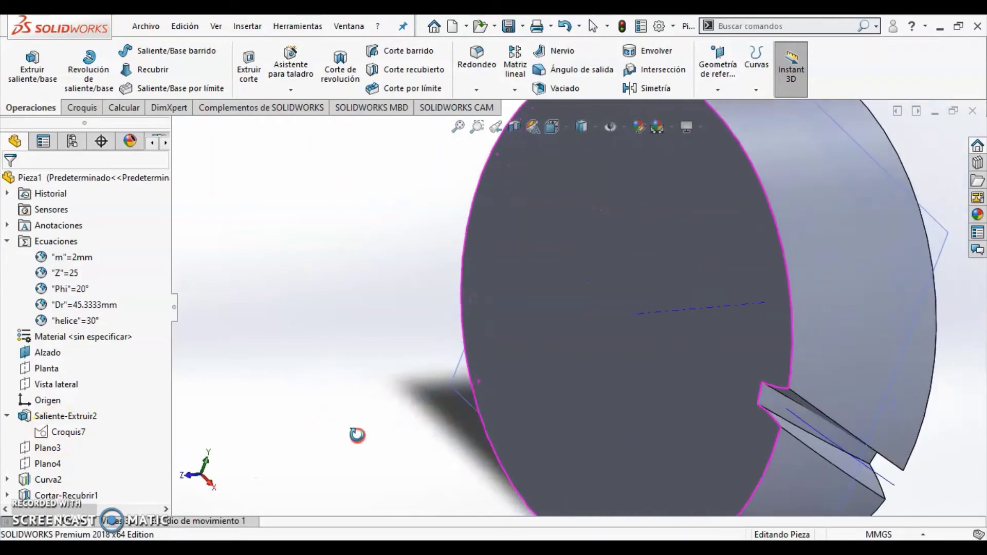
left_click(623, 129)
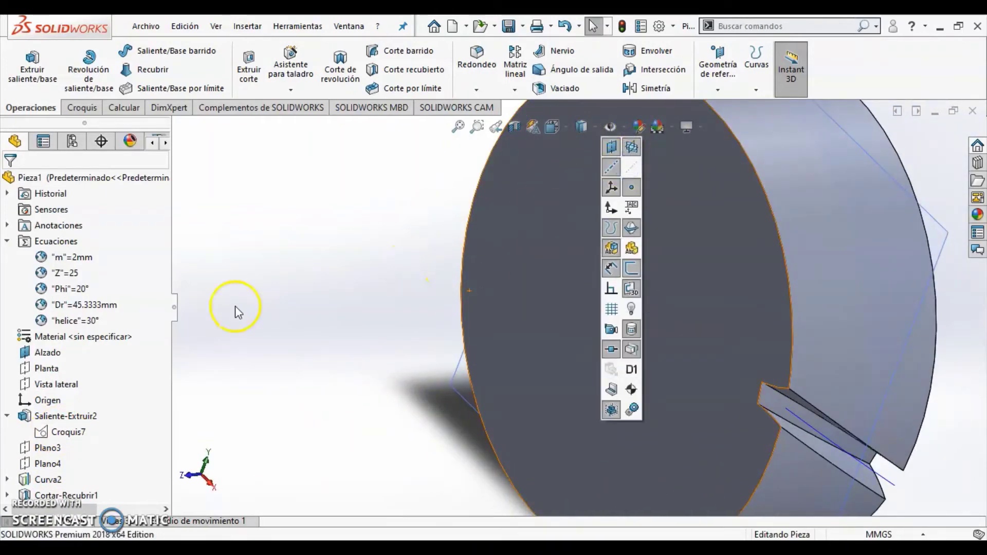
Hide the Alzado plane so that only the gear blank and its tooth-space cut are displayed
left_click(282, 258)
scroll(283, 257, "up", 4)
right_click(54, 353)
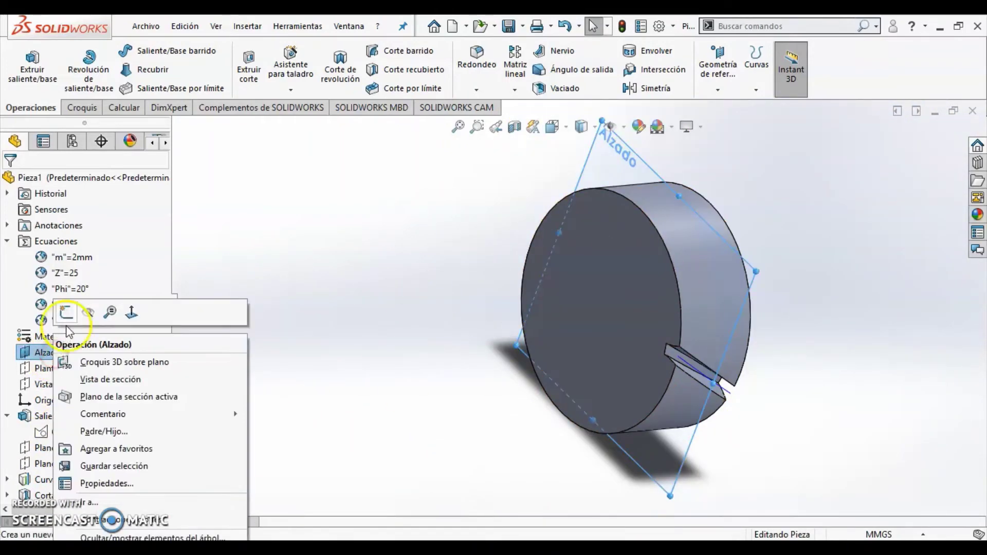
left_click(88, 313)
middle_click_drag(770, 369, 785, 357)
Fillet one root edge along the helical tooth space with a radius equation of 0.3 * "m"
left_click(488, 44)
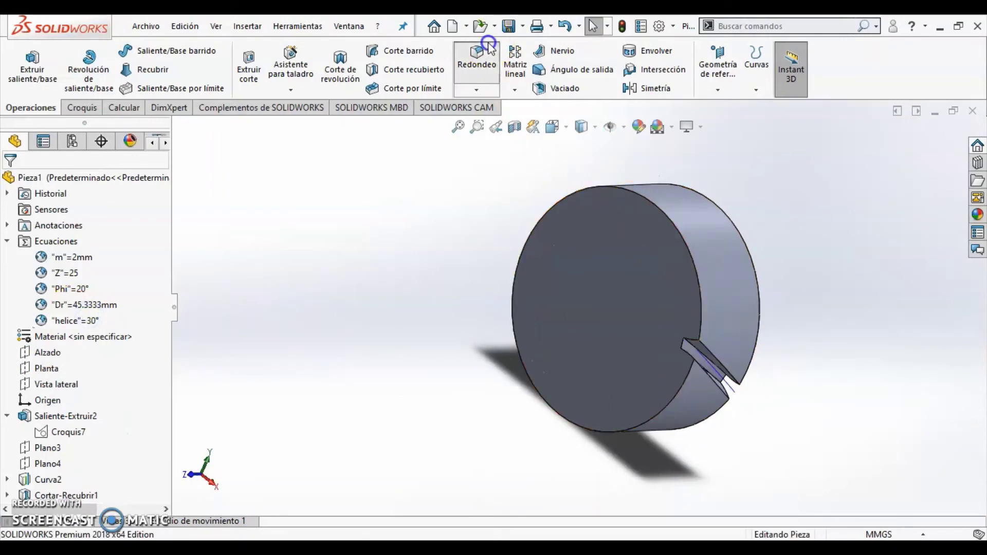
scroll(730, 383, "down", 5)
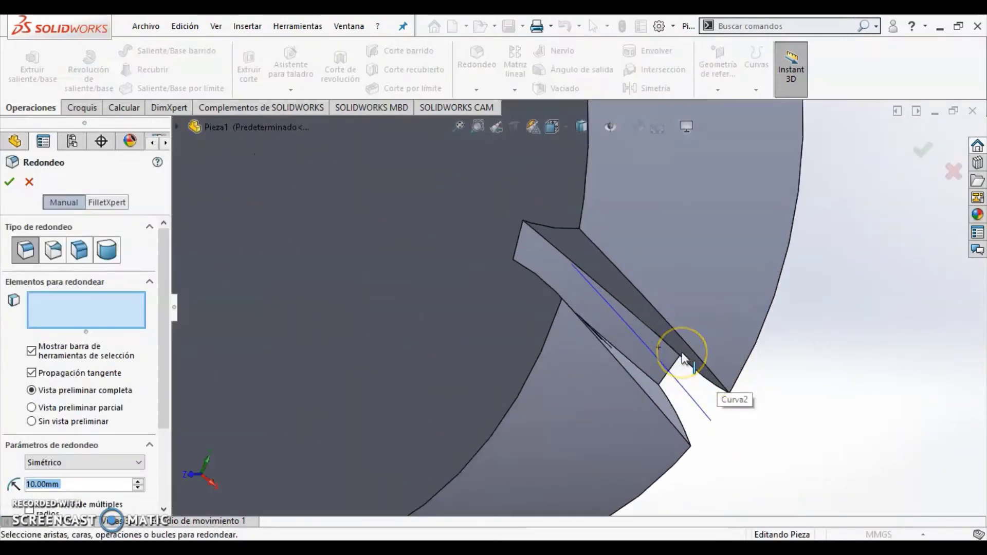
left_click(649, 353)
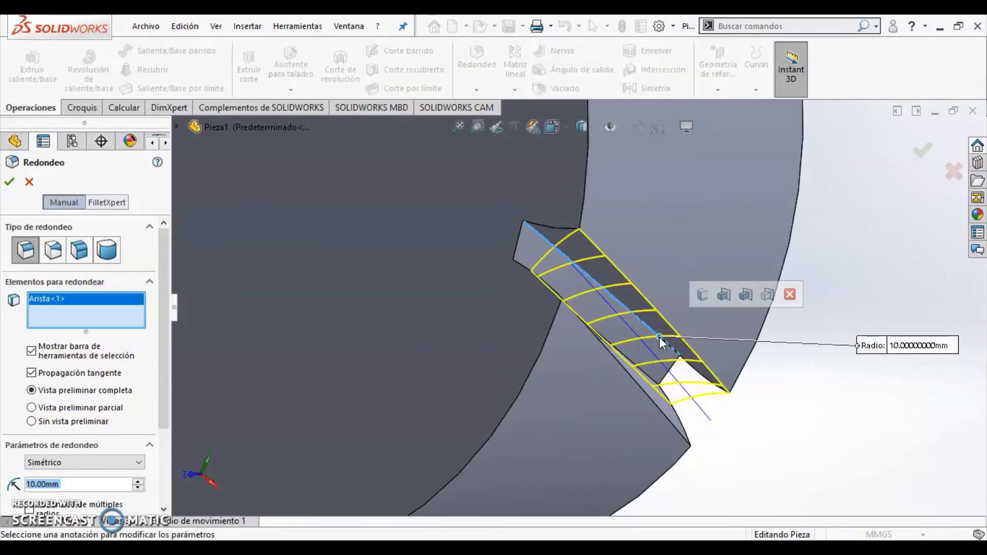
left_click(343, 458)
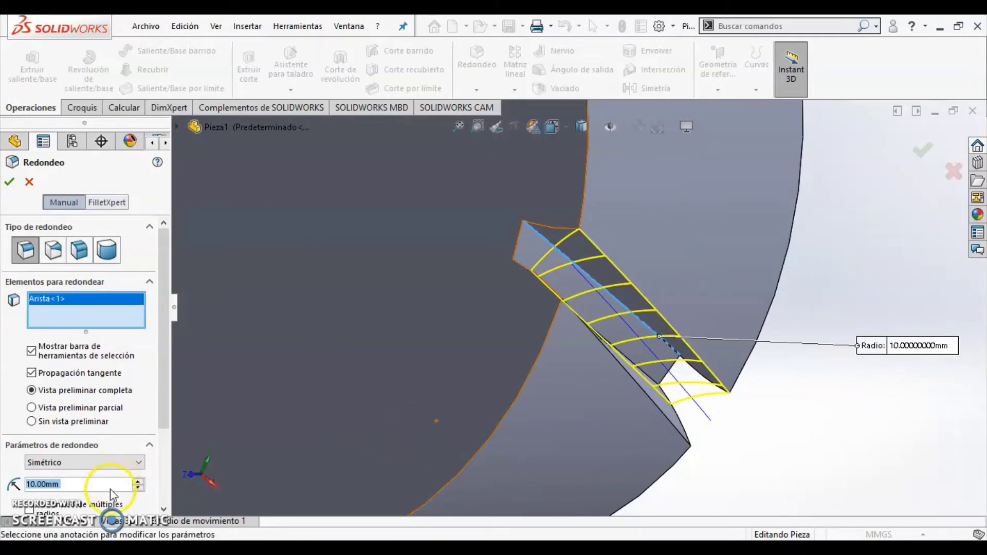
type("=")
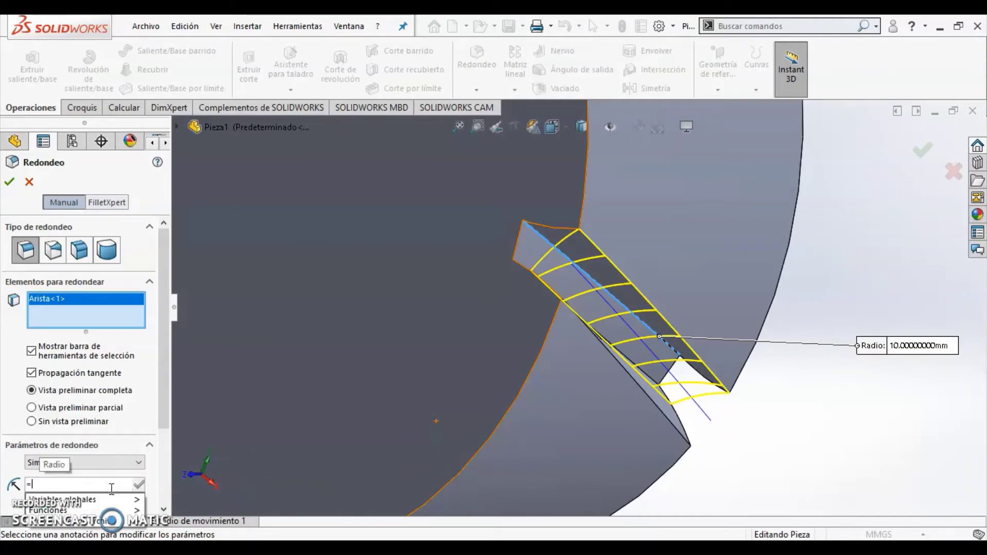
type("0.3 *")
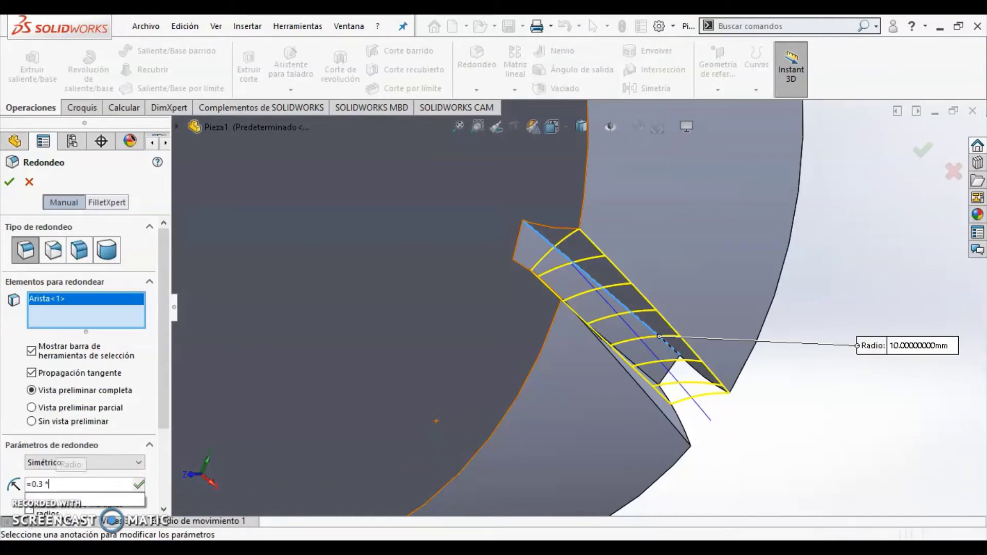
type("\"m")
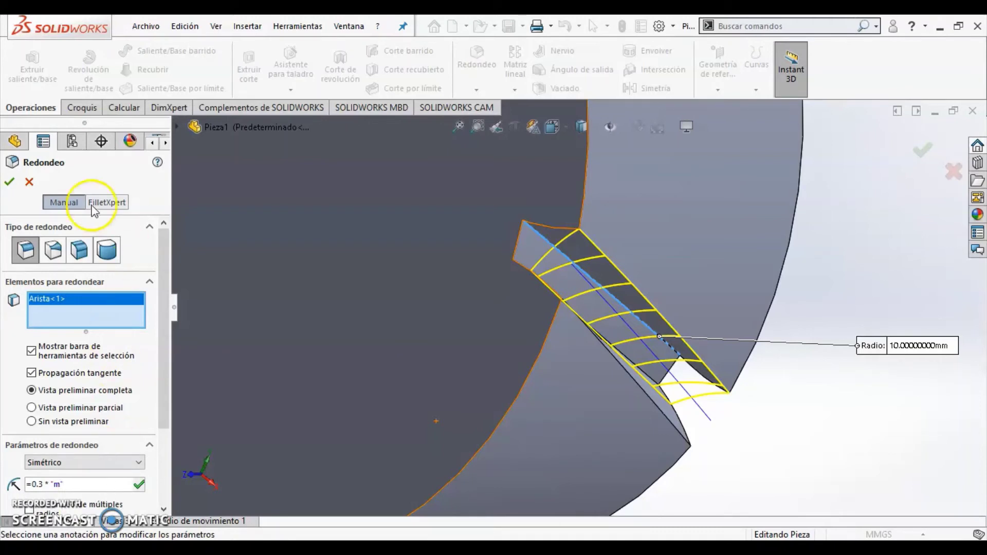
left_click(9, 183)
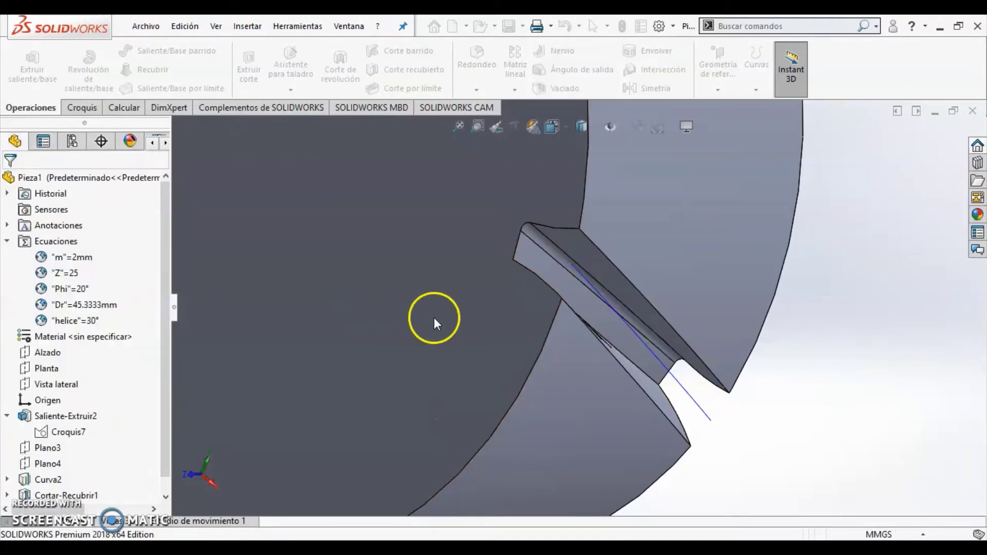
Edit the root fillet to include the other bottom edge of the helical tooth space
left_click(614, 309)
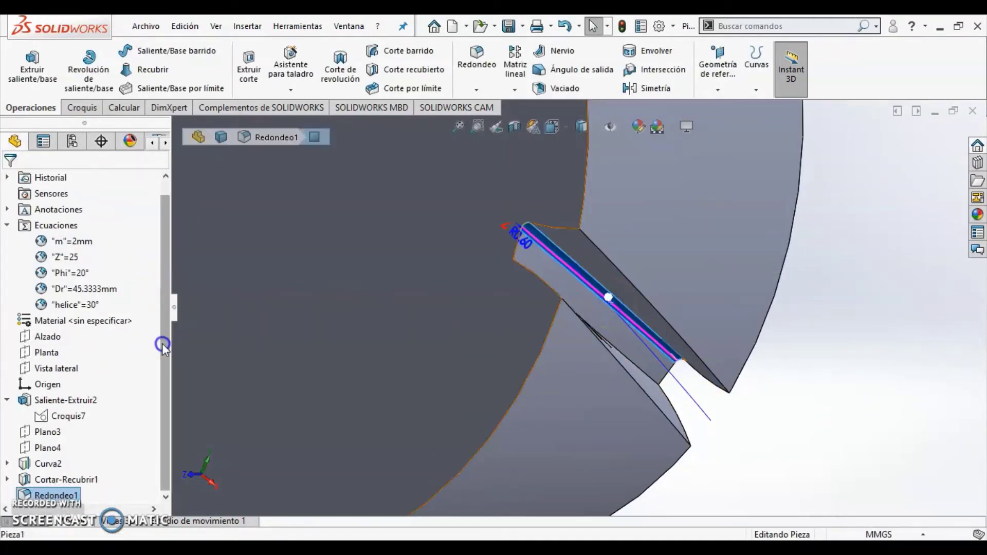
right_click(54, 495)
left_click(138, 346)
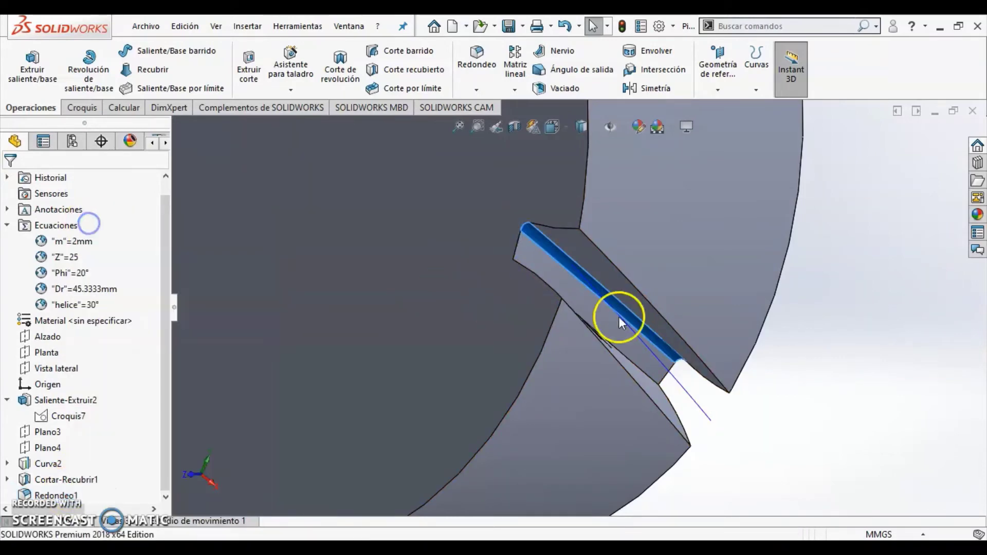
left_click(681, 379)
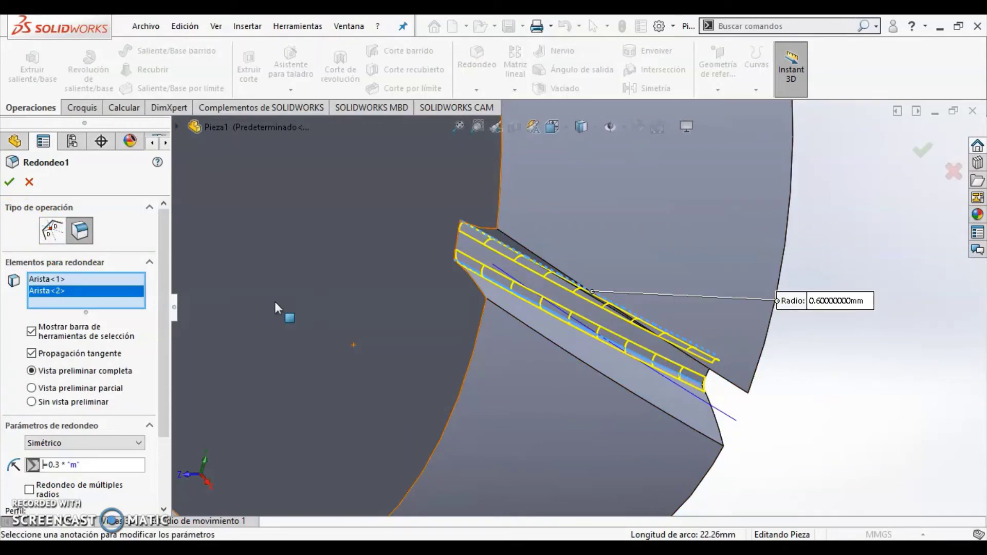
left_click(13, 184)
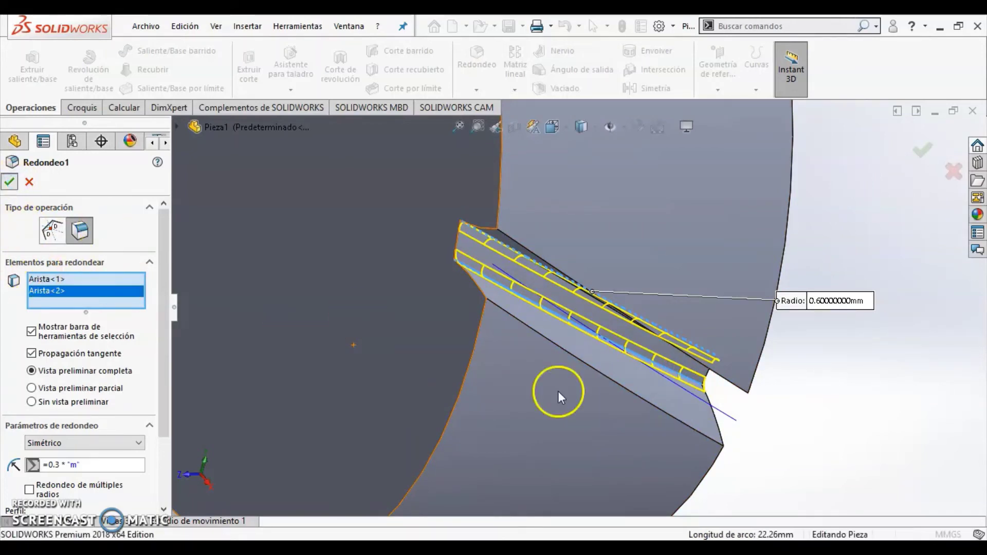
Start a circular pattern of the features Redondeo1 and Cortar-Recubrir1 in an isometric view, with full preview enabled
scroll(844, 396, "up", 5)
scroll(843, 406, "up", 2)
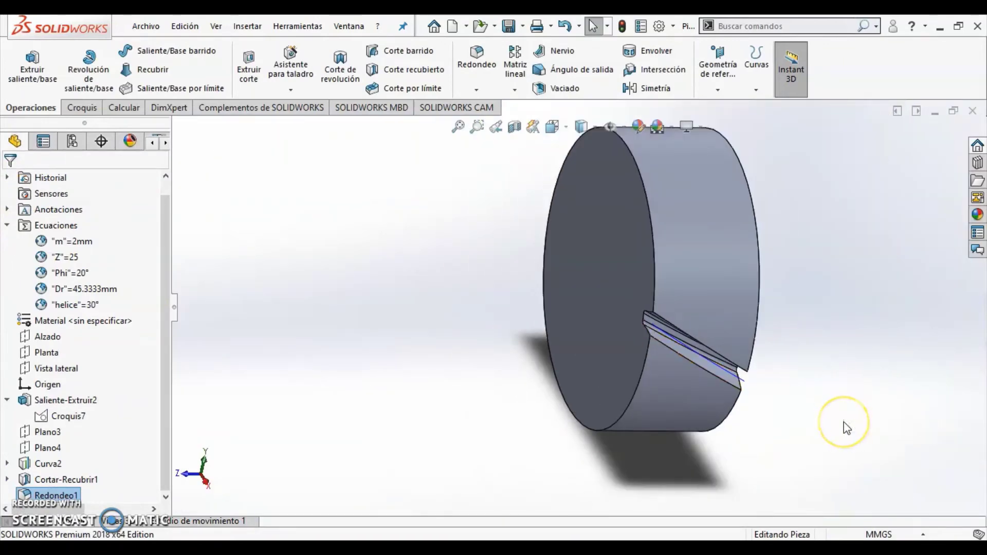
key("space")
left_click(125, 81)
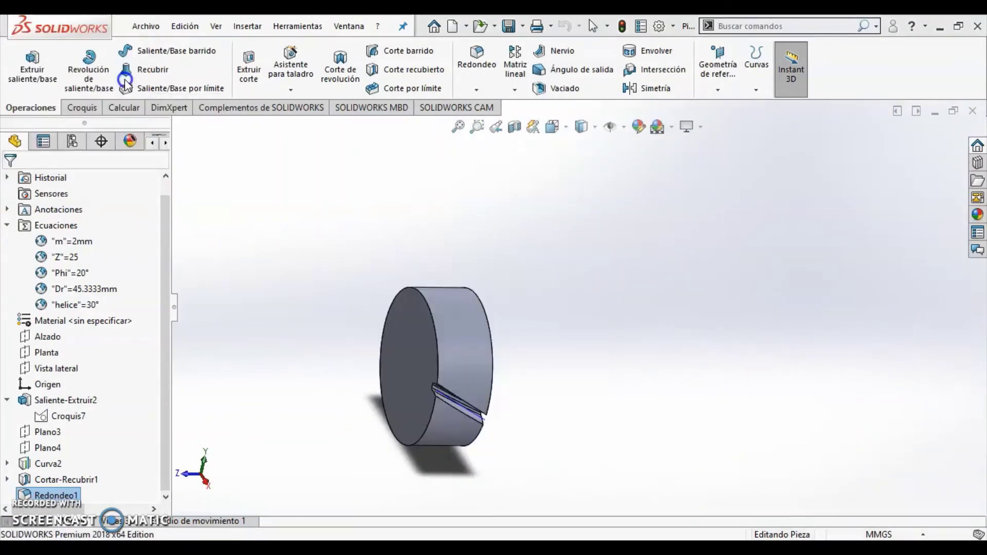
left_click(521, 90)
left_click(547, 123)
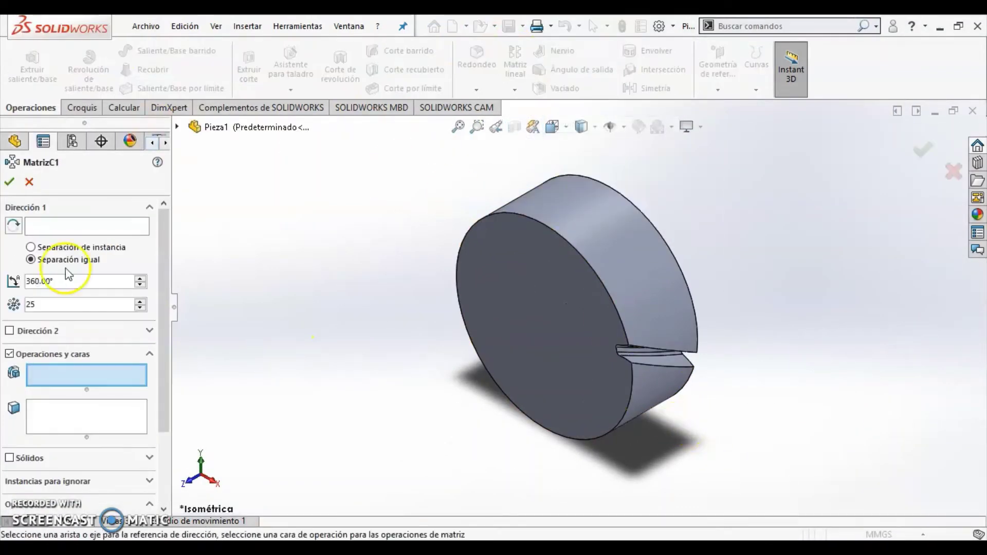
scroll(165, 329, "down", 3)
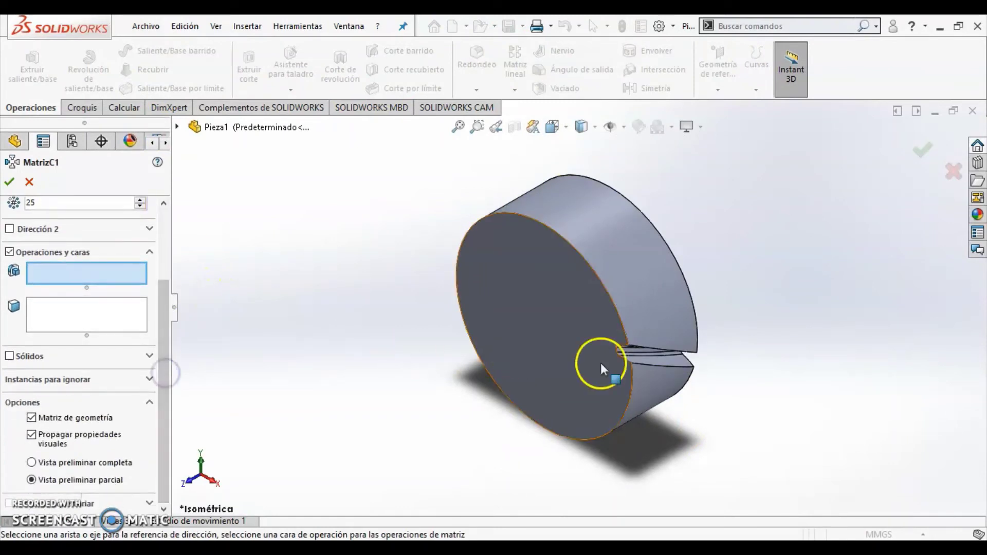
left_click(177, 127)
left_click(229, 366)
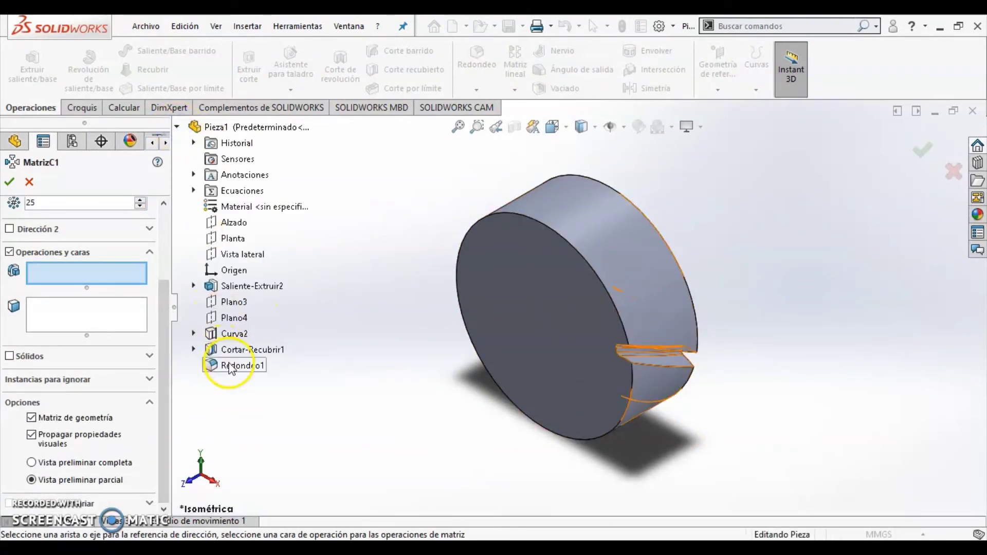
left_click(240, 350)
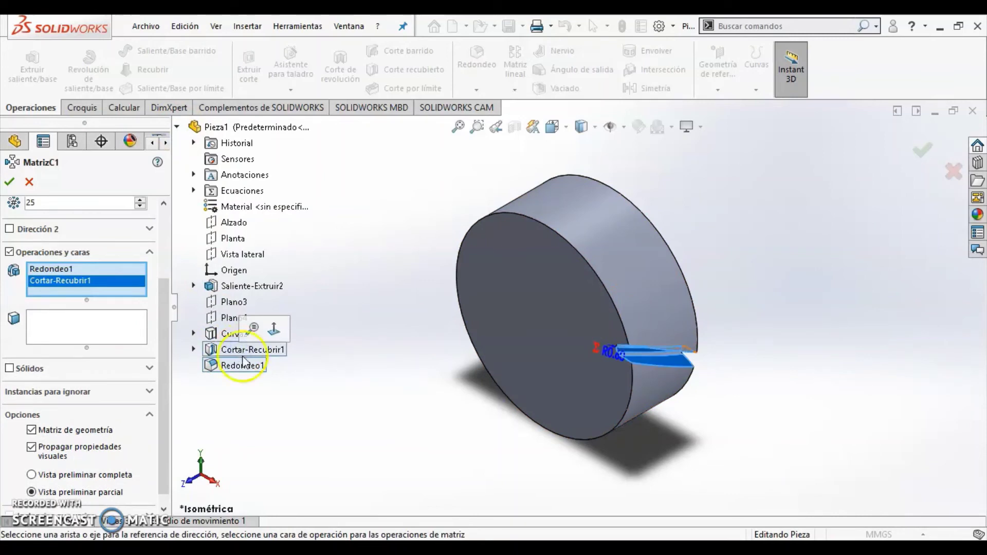
left_click(123, 478)
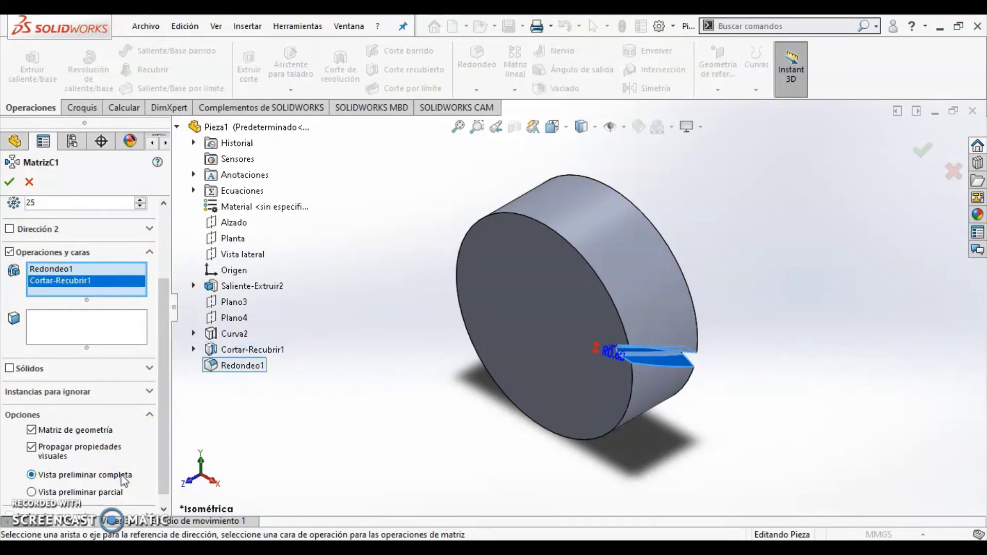
Link the pattern's instance count to the global variable "Z" and create it around the blank's outer cylindrical face
scroll(133, 230, "up", 3)
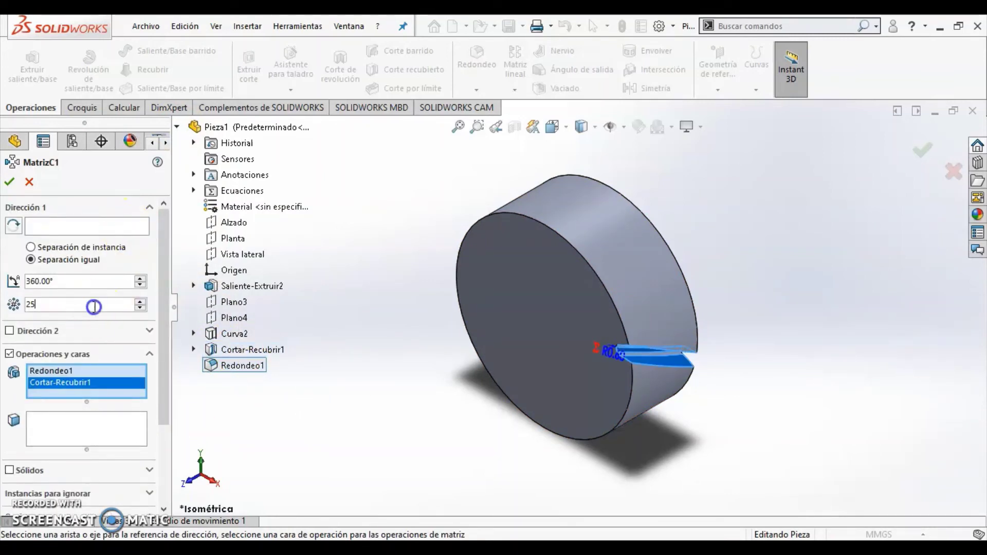
type("=")
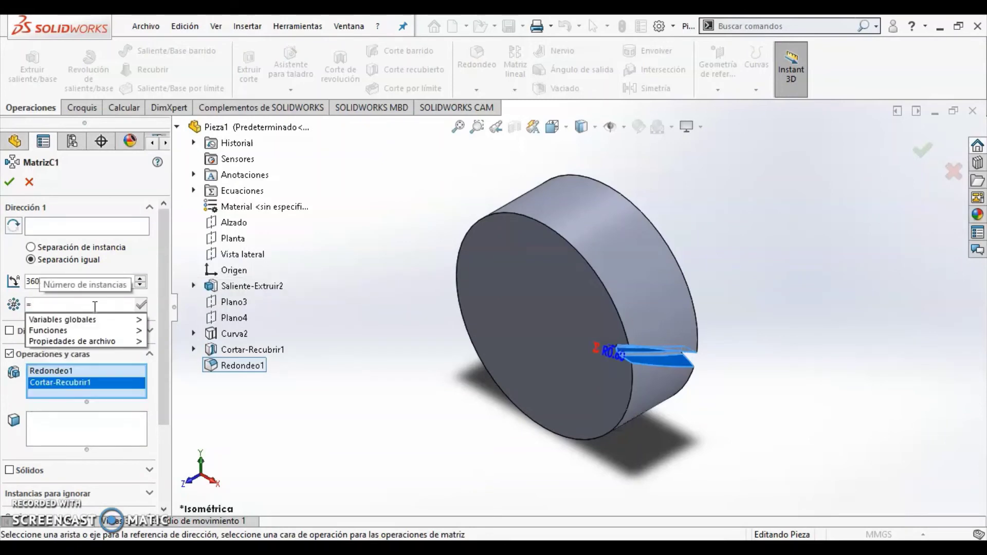
left_click(98, 322)
left_click(164, 337)
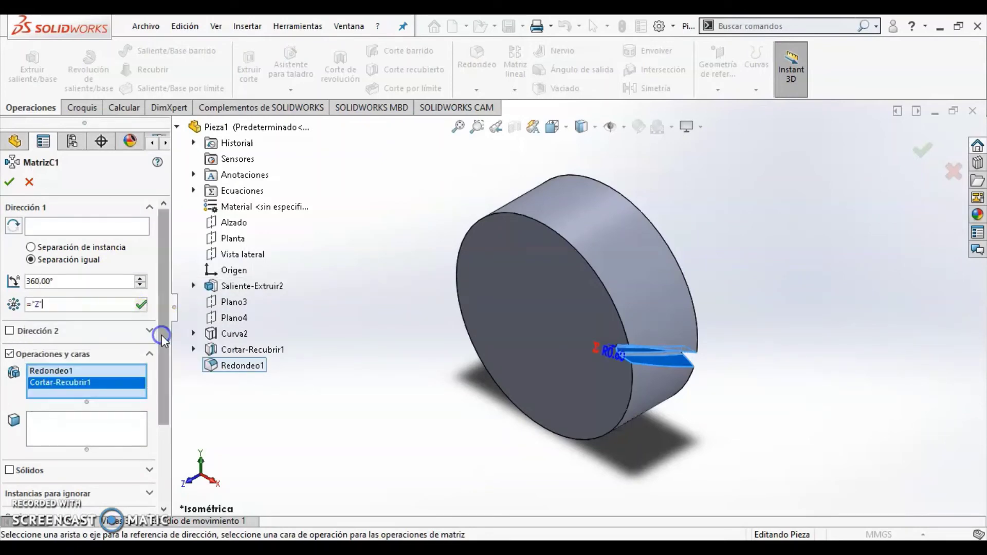
left_click(11, 189)
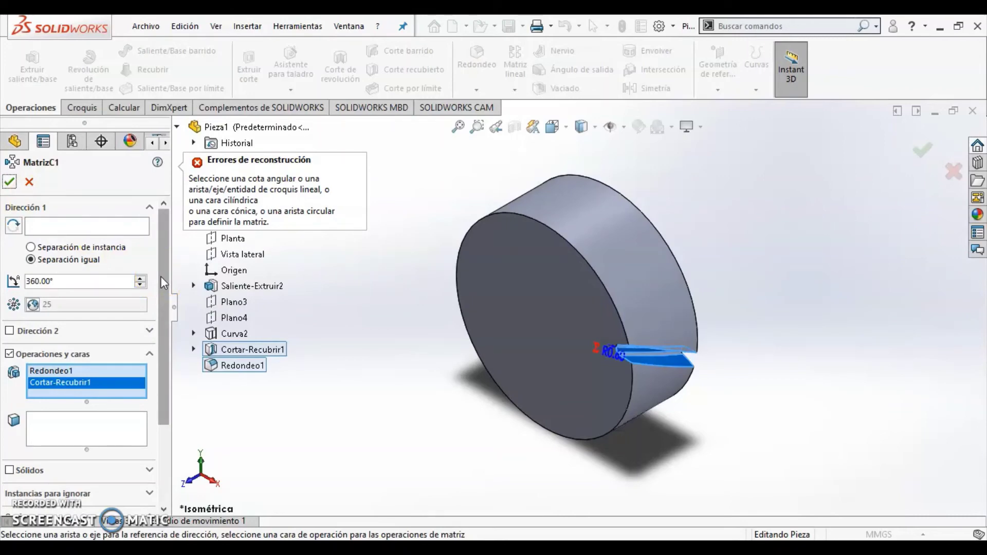
left_click(103, 227)
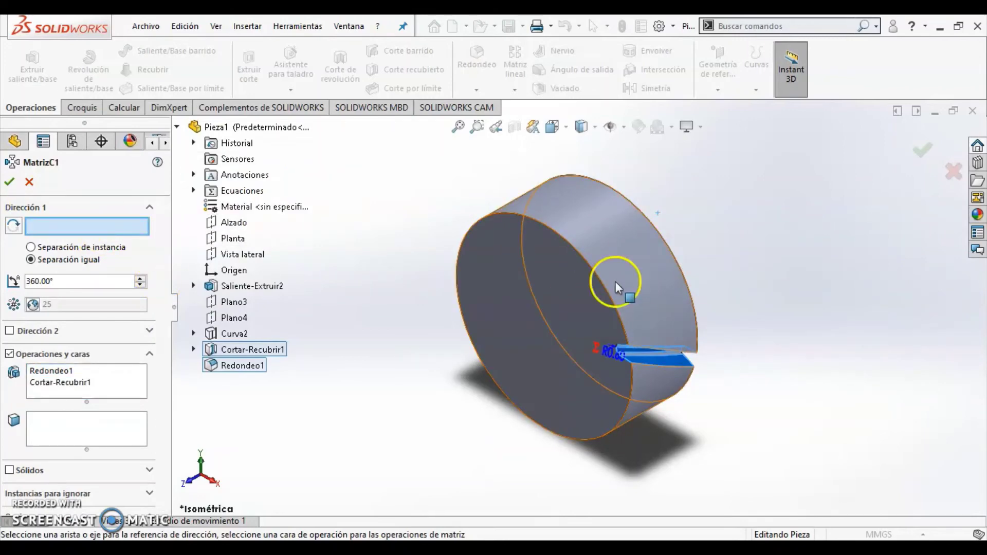
left_click(692, 383)
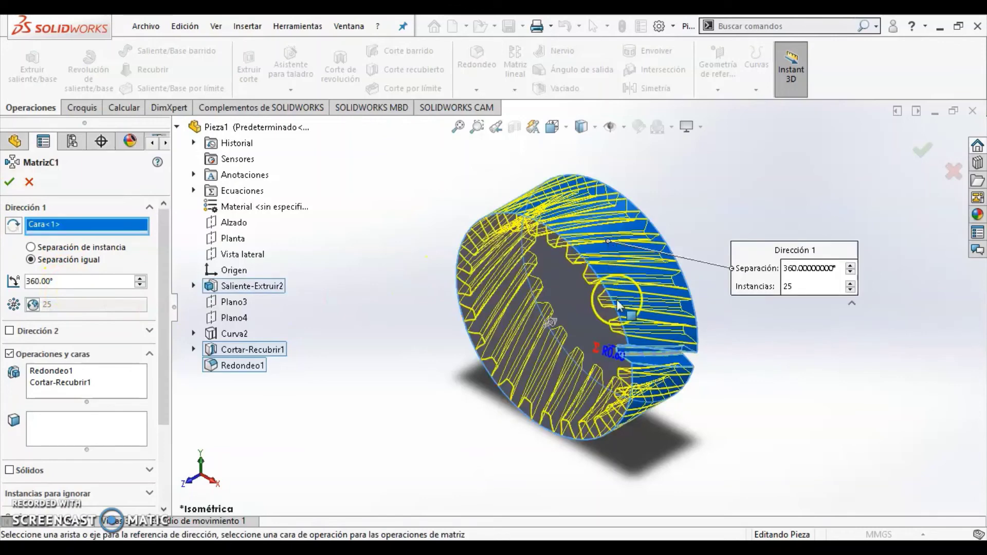
left_click(11, 183)
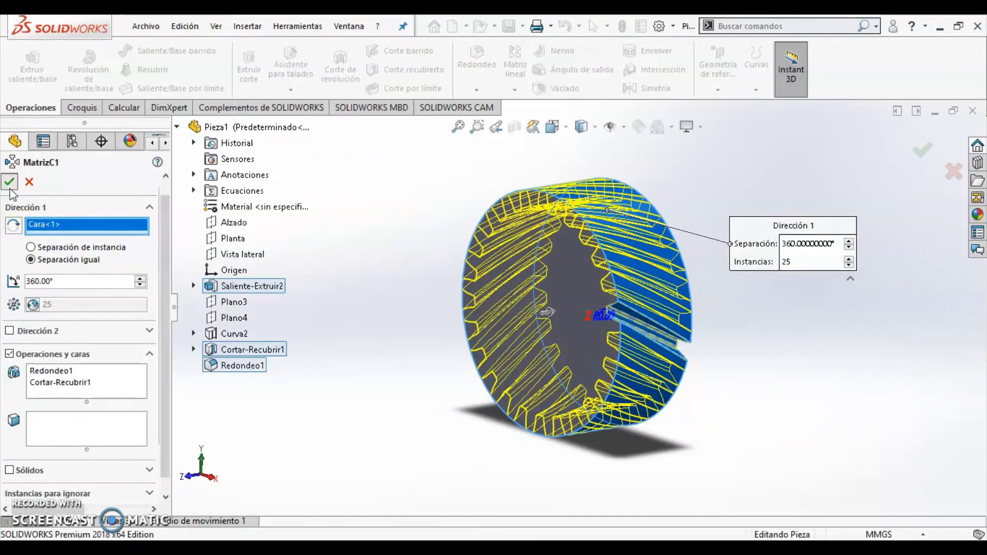
Sketch a circle about 19.9 mm in diameter on the gear's flat end face, centred on the origin
middle_click_drag(504, 260, 381, 260)
left_click(561, 345)
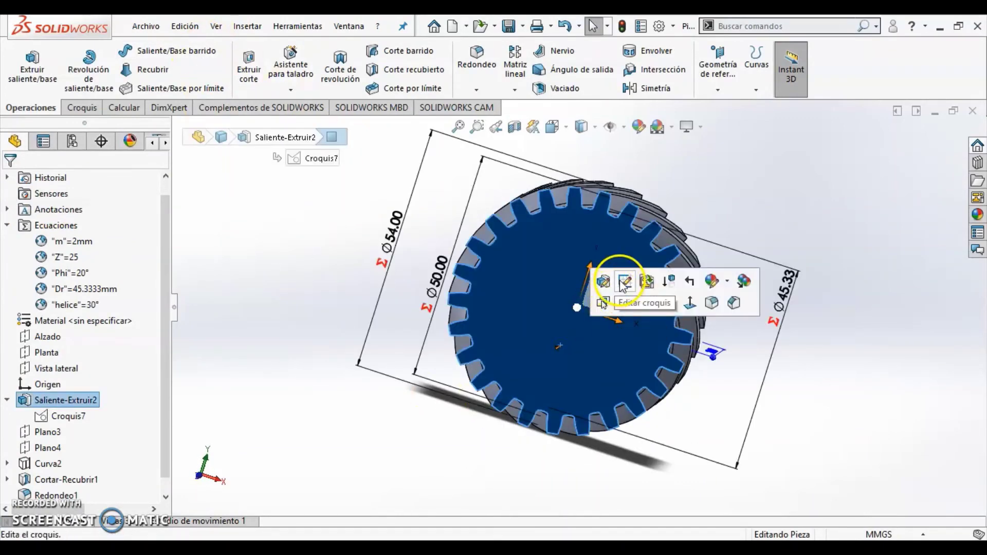
left_click(610, 306)
left_click(128, 51)
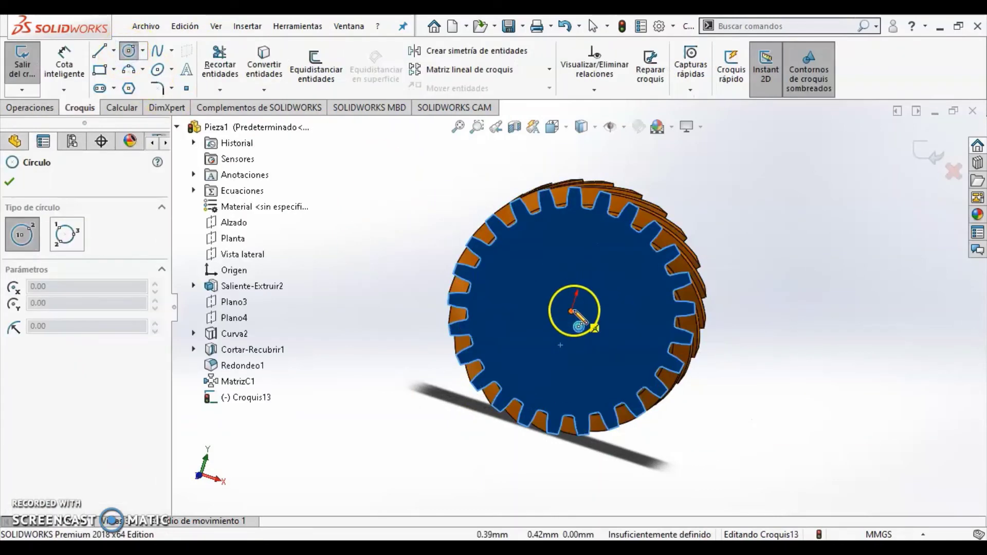
left_click(575, 312)
left_click(605, 282)
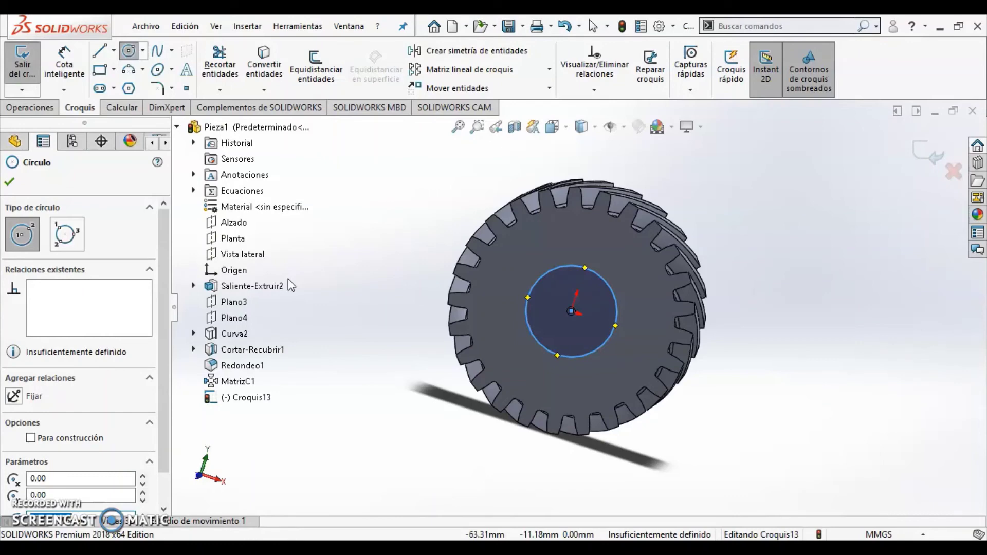
Dimension the circle's diameter as 20 mm
left_click(64, 67)
left_click(601, 276)
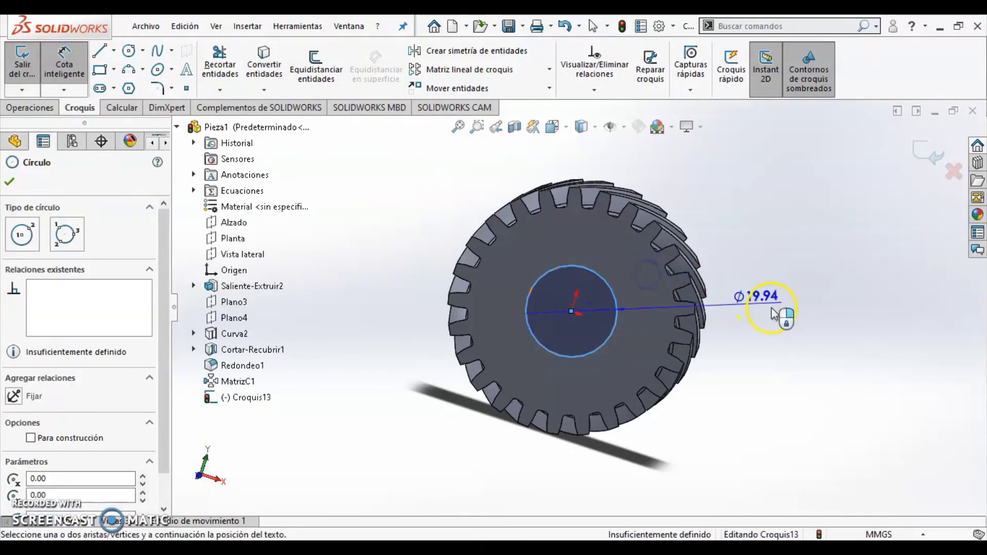
left_click(645, 308)
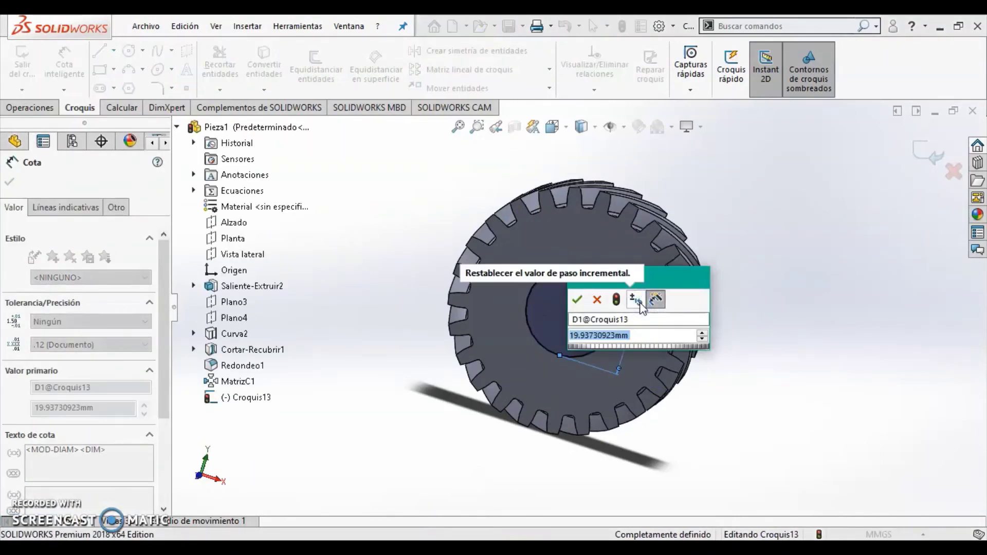
type("20")
key("Return")
left_click(54, 65)
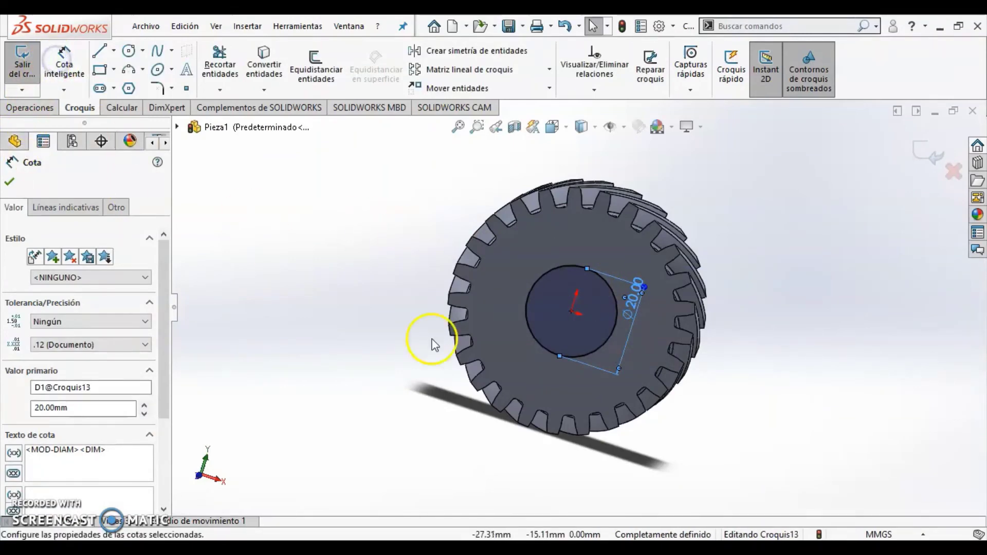
left_click(359, 323)
Cut the central bore by extruding the 20 mm circle to a specified depth of 20 mm into the gear
middle_click_drag(360, 322, 366, 360)
left_click(52, 111)
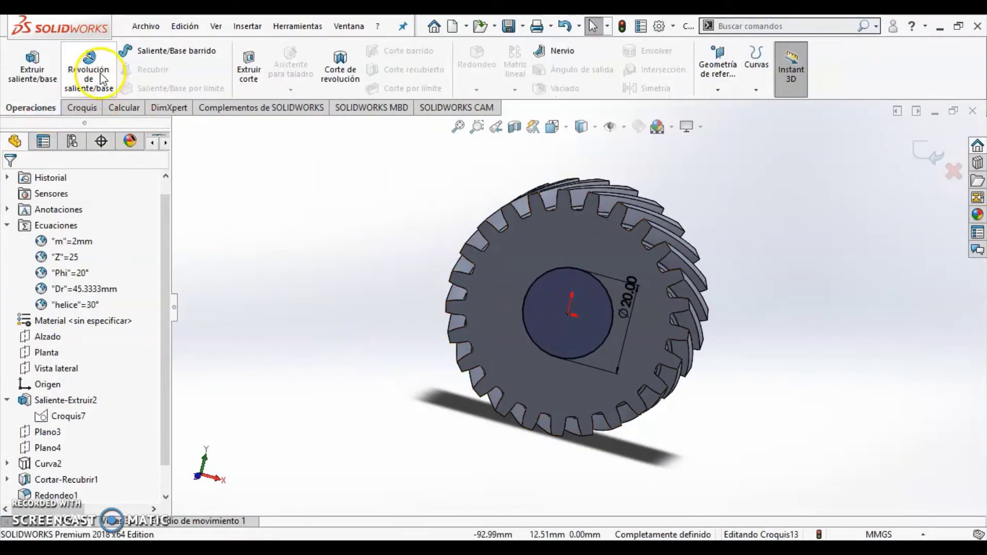
left_click(249, 66)
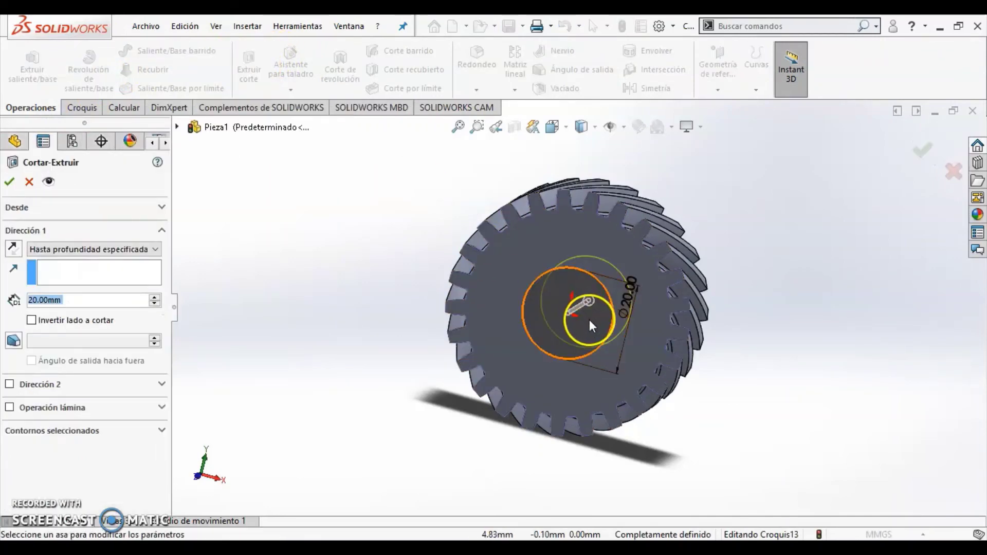
middle_click_drag(824, 365, 609, 342)
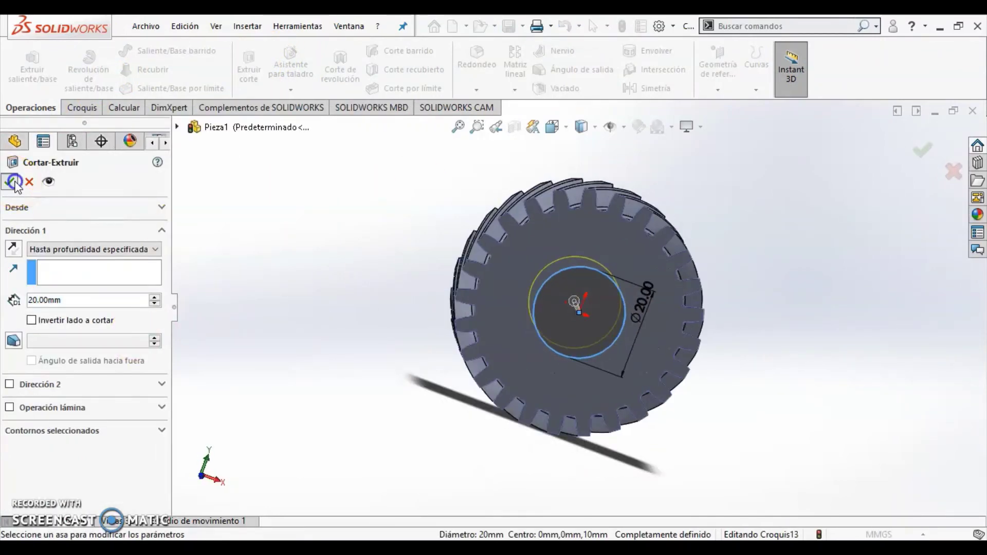
left_click(13, 182)
middle_click_drag(854, 398, 798, 417)
left_click(798, 418)
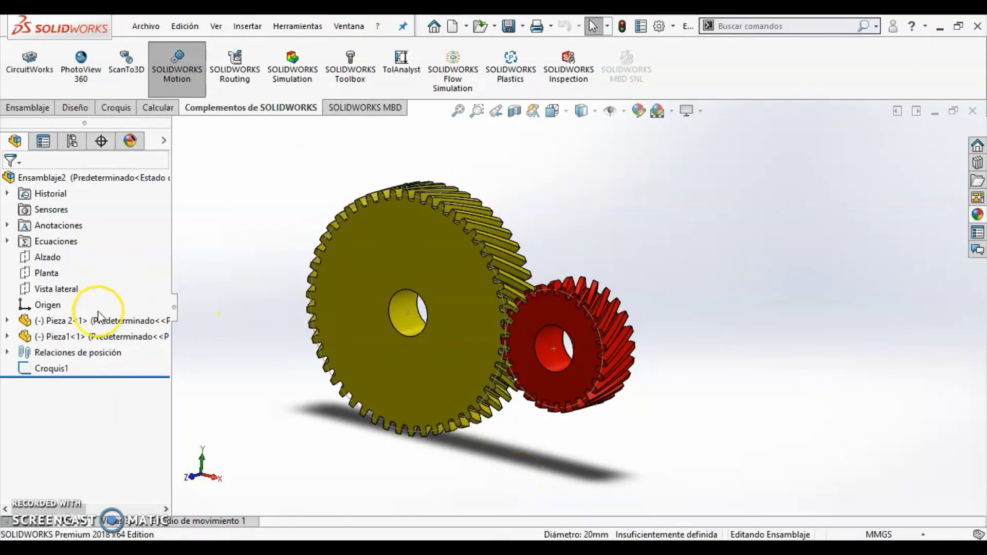
Start a mechanical gear mate in the assembly between the bore faces of the large yellow gear and the small red gear
left_click(27, 108)
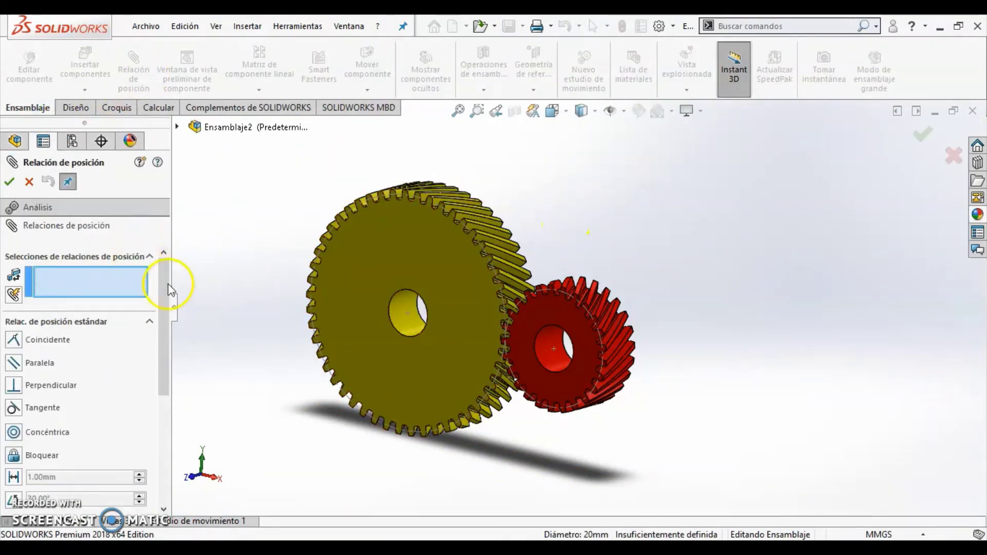
left_click(158, 319)
left_click(162, 256)
left_click(161, 324)
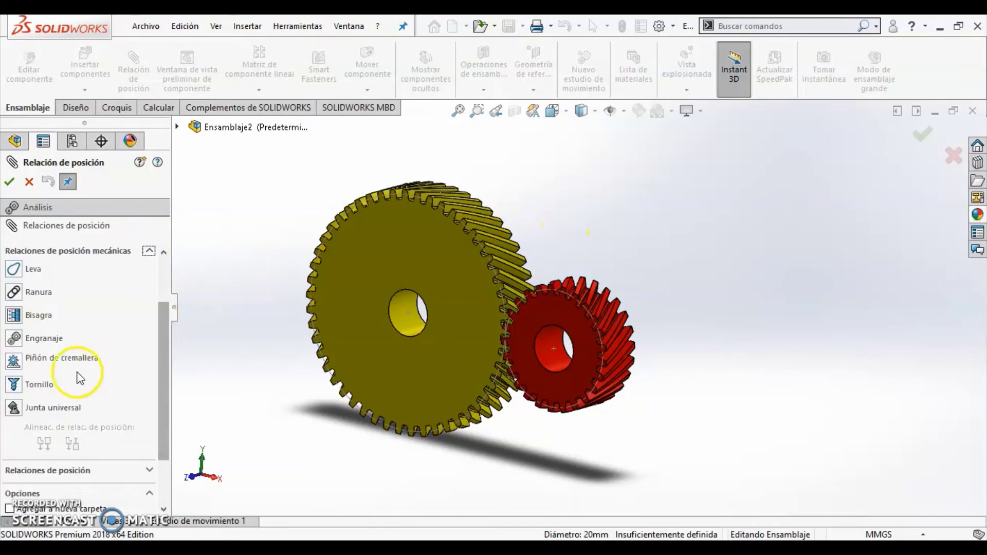
left_click(20, 337)
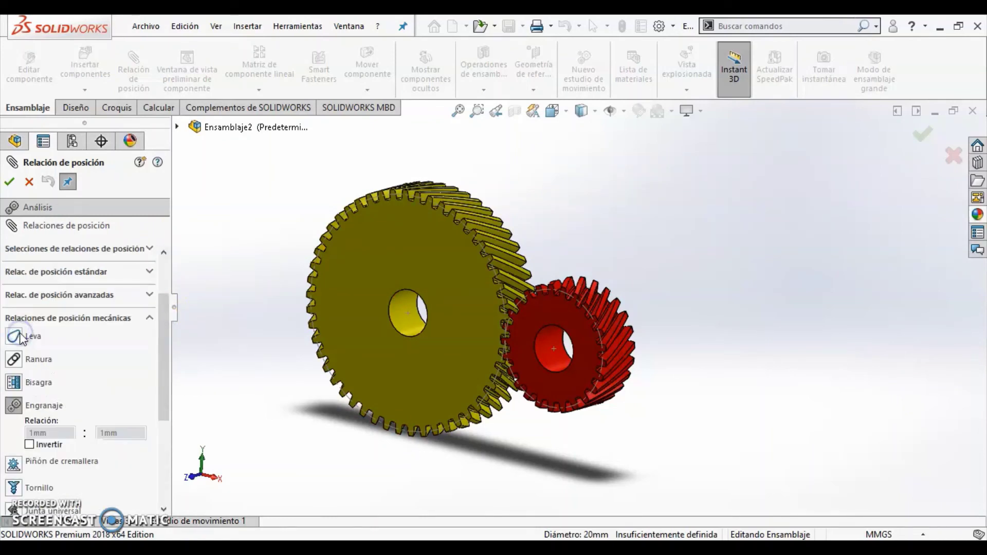
left_click(400, 319)
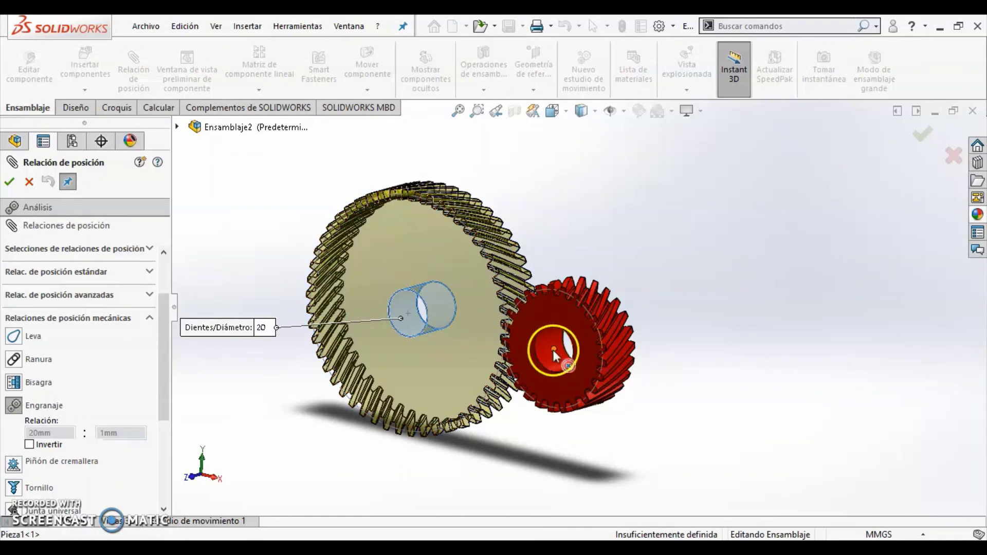
left_click(542, 345)
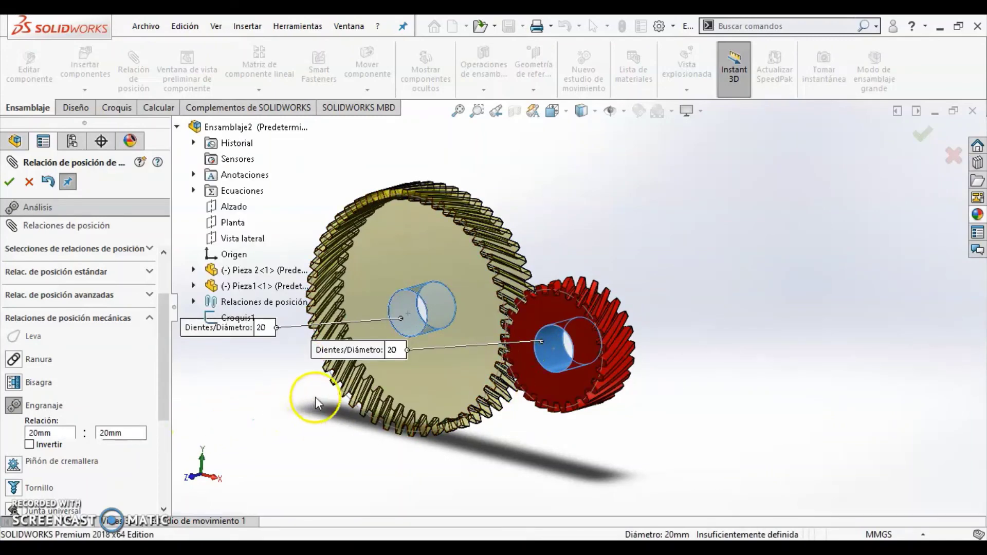
Set the gear mate's ratio with 50 mm for the yellow gear, update the red gear's value, and create the mate
scroll(348, 380, "up", 2)
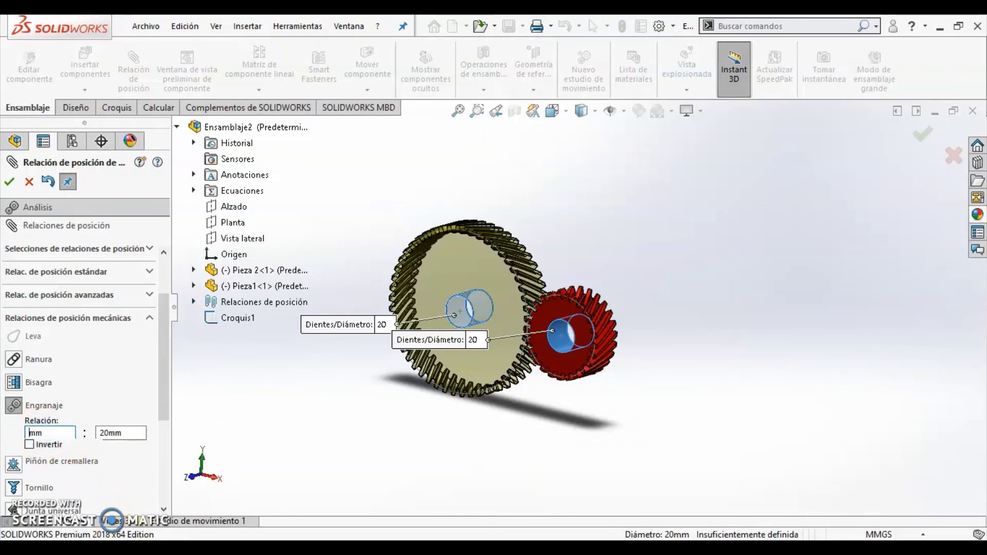
left_click(109, 434)
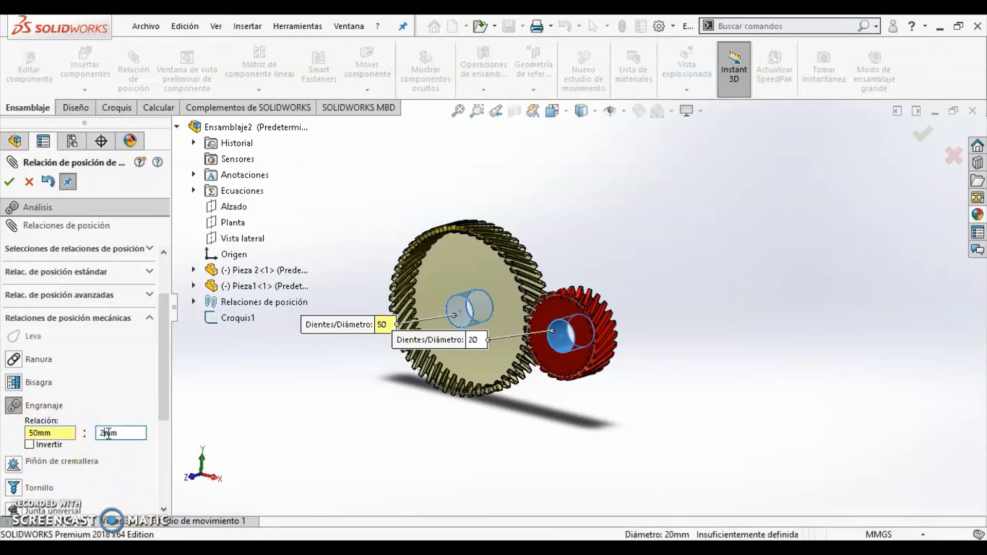
left_click(15, 187)
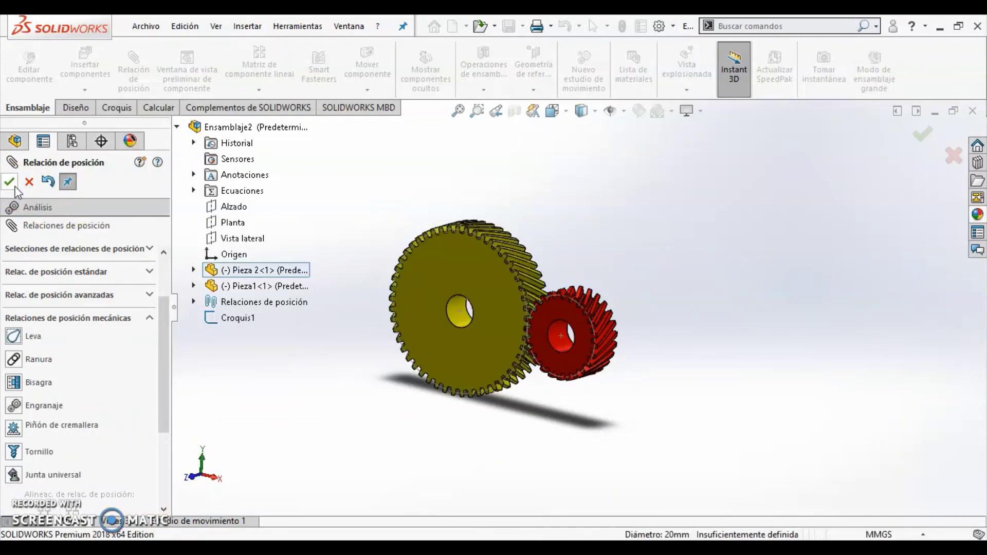
Turn the small red gear to test the gear mate, and close the mate command
left_click(337, 434)
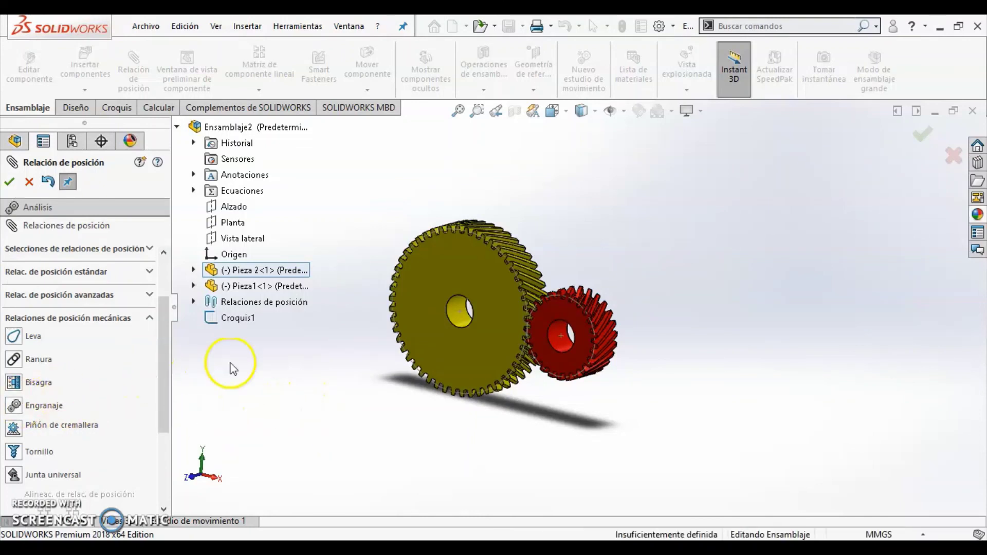
mouse_move(550, 315)
left_mouse_down()
mouse_move(597, 340)
mouse_move(583, 384)
mouse_move(563, 307)
left_mouse_up()
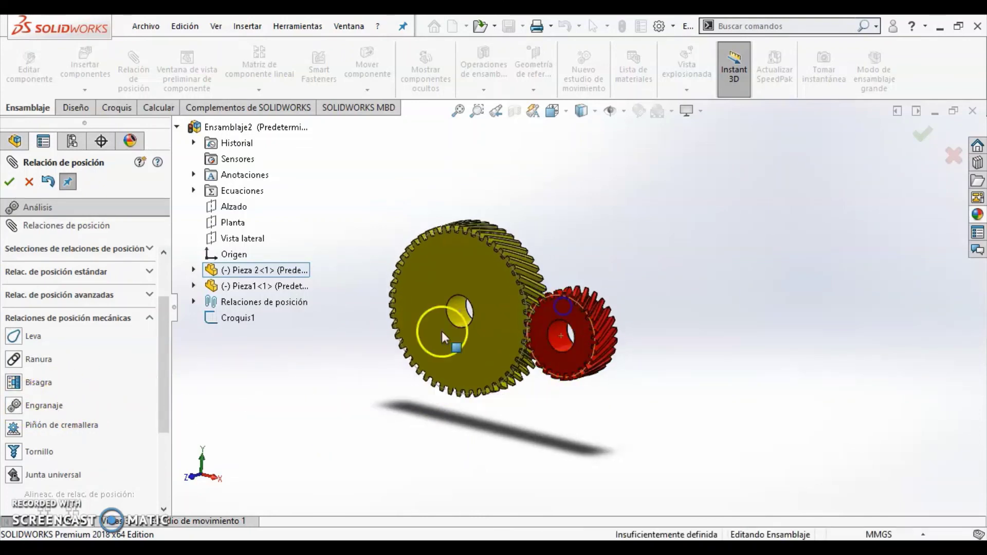
left_click(9, 182)
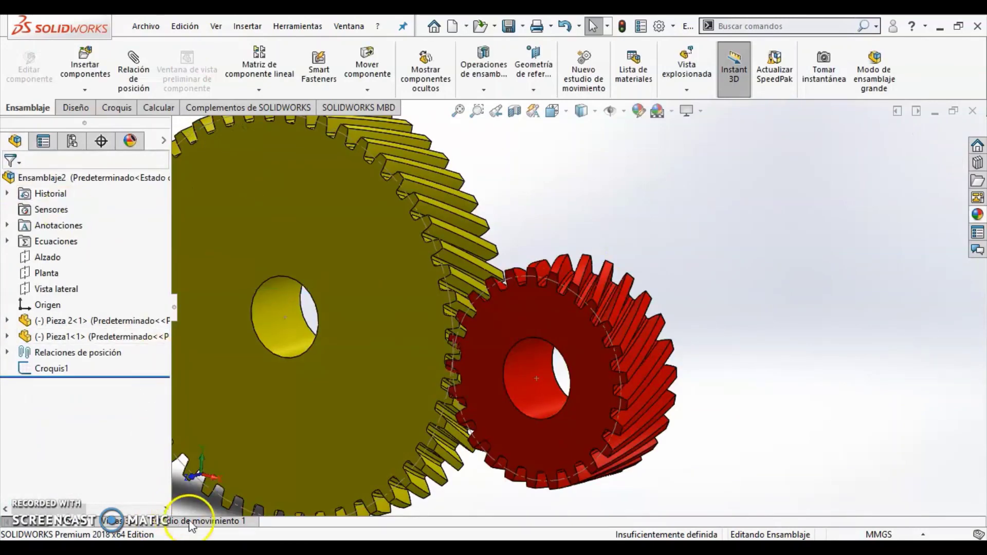
Open motion study 1 of the gear pair, choose Análisis de movimiento as its type, and calculate the study
left_click(220, 525)
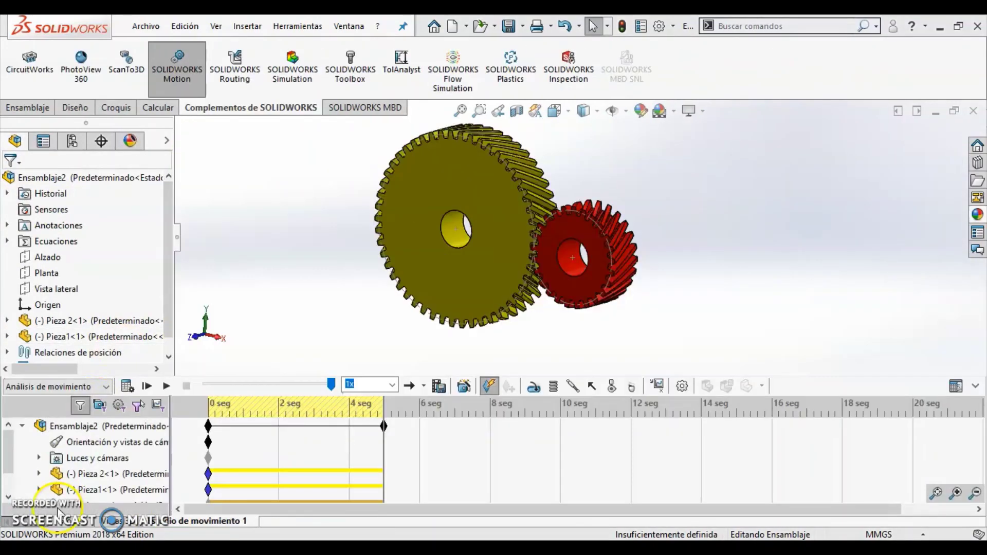
left_click(105, 386)
left_click(55, 430)
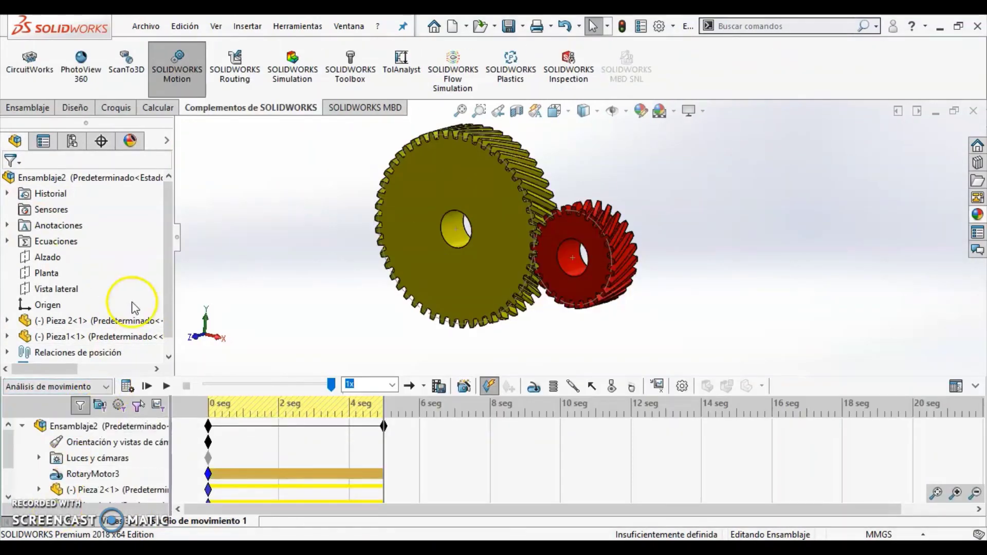
left_click(128, 387)
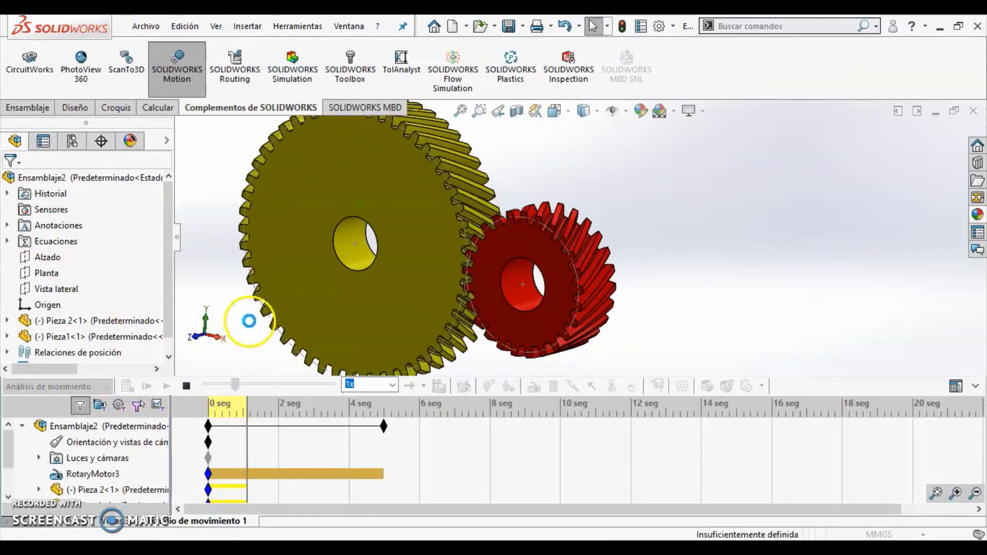